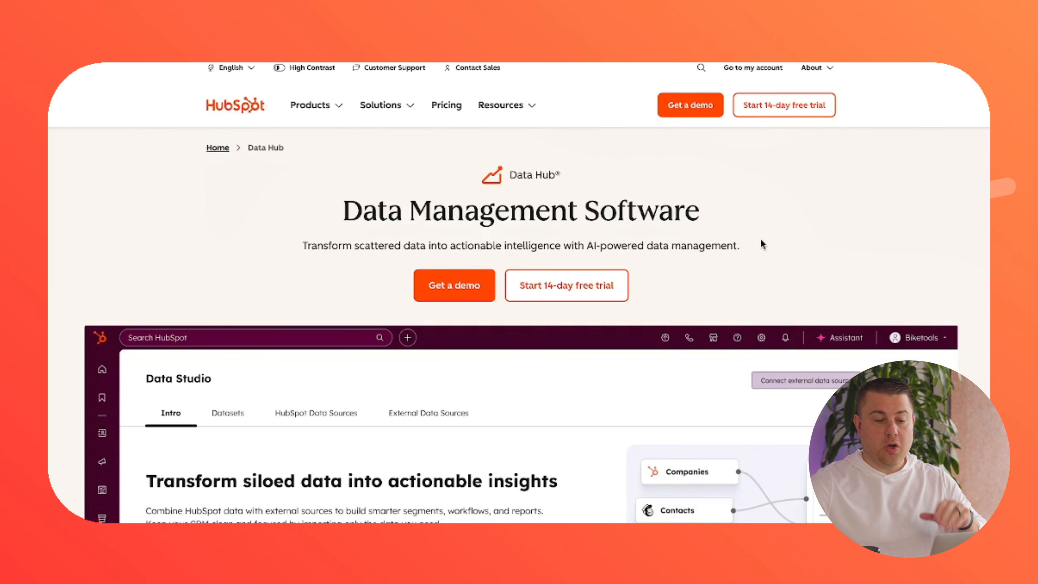
Look over the Data Hub product page, including its data unification, data quality and customer story sections.
scroll(760, 240, down, 15)
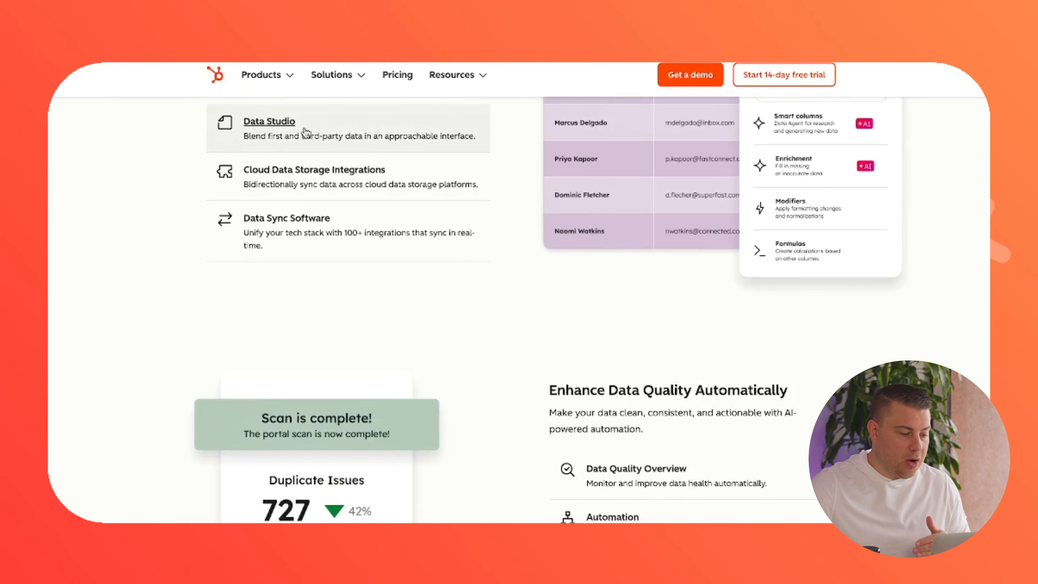
scroll(462, 234, down, 3)
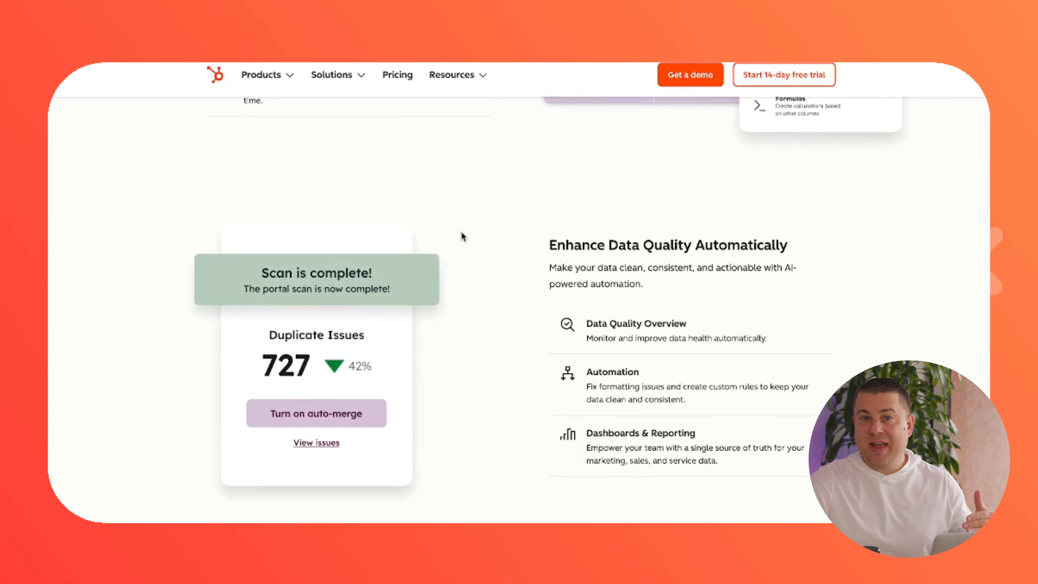
scroll(461, 233, down, 6)
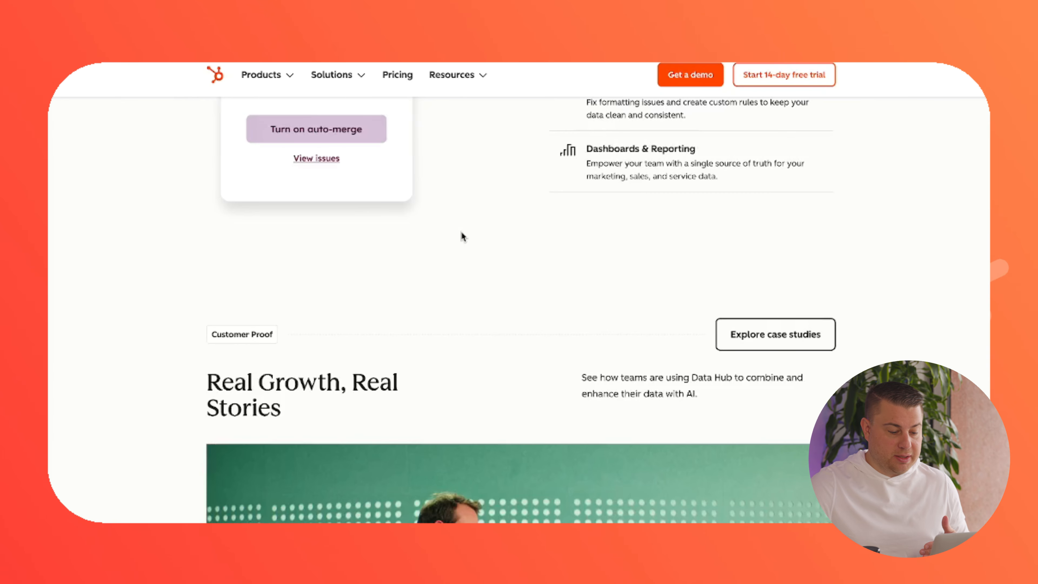
scroll(461, 236, down, 2)
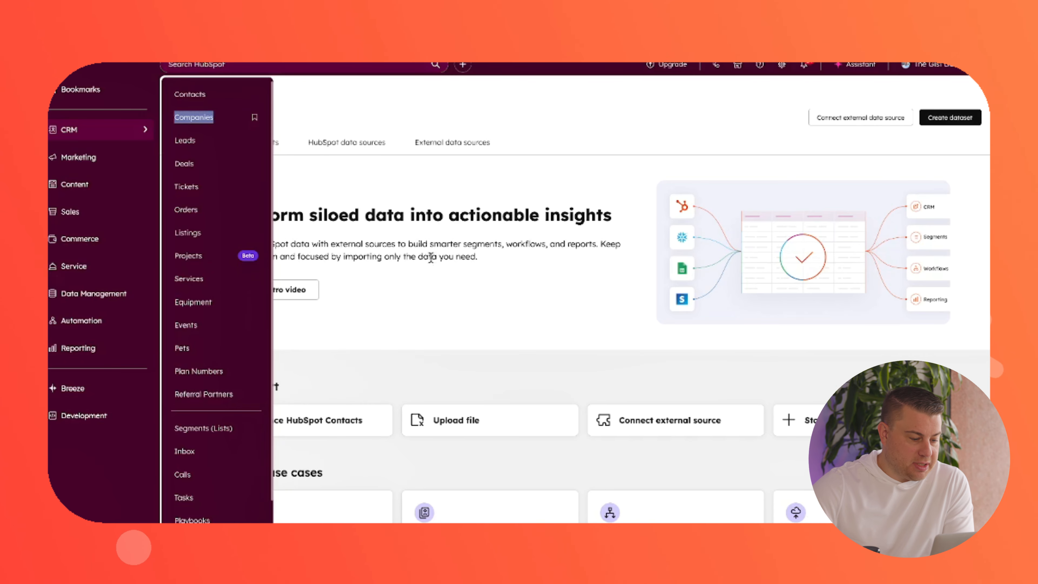
Review the Data Studio intro page, including its quick start options, example use cases, source library and resources.
scroll(422, 282, down, 2)
scroll(422, 282, down, 4)
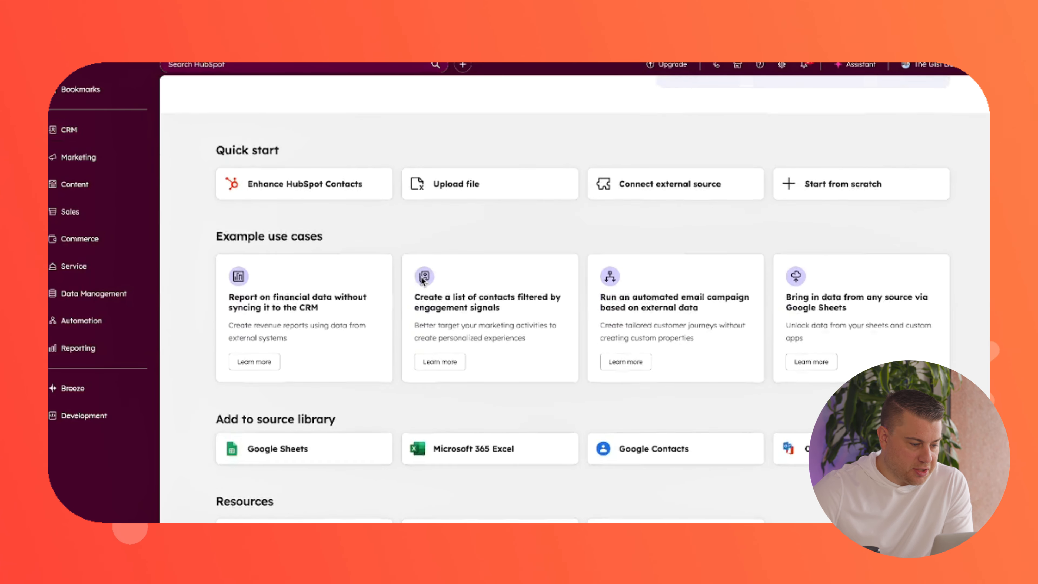
scroll(422, 282, up, 6)
drag(249, 209, 431, 210)
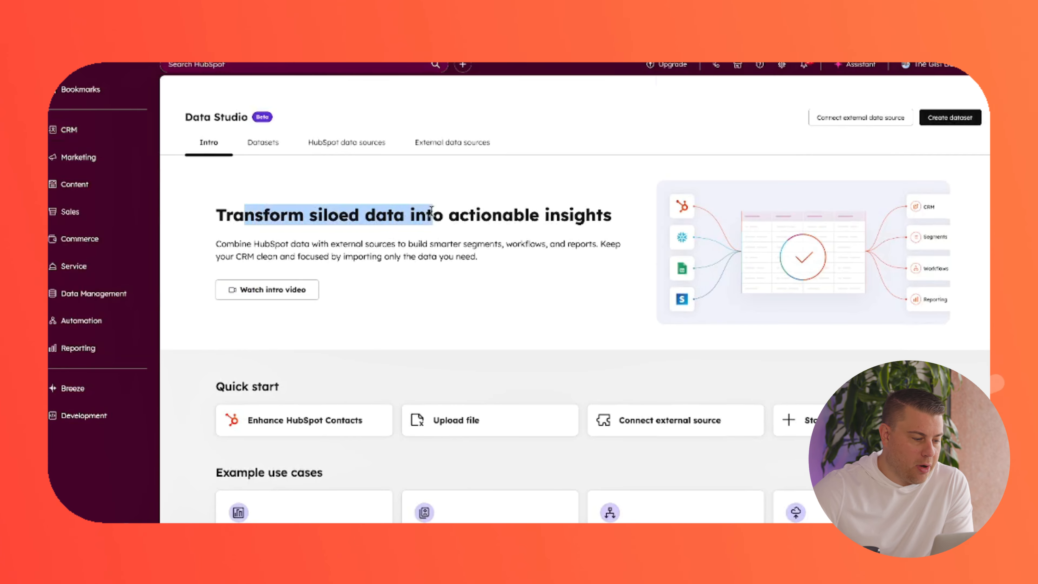
click(431, 211)
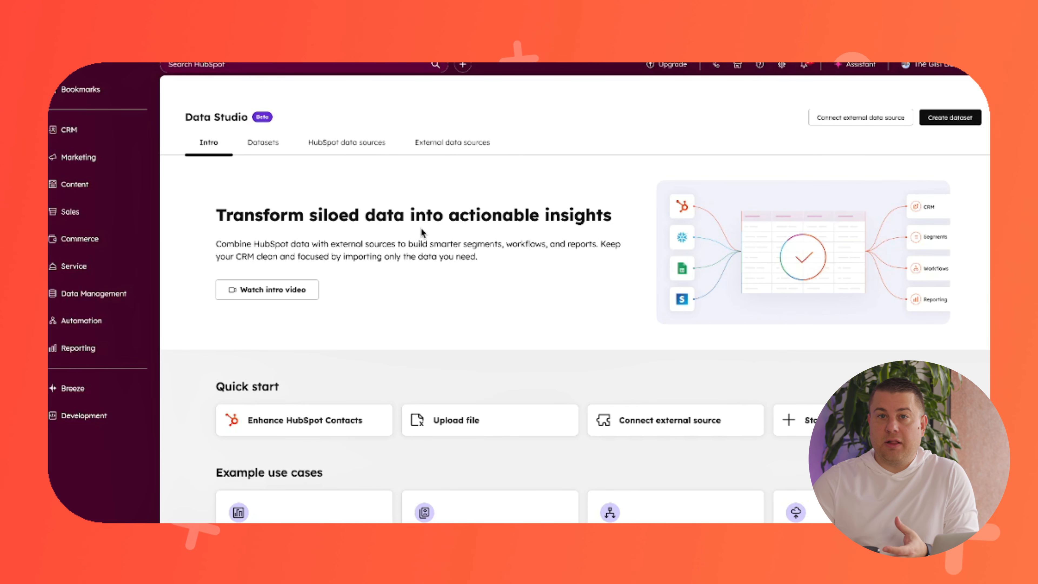
scroll(421, 228, down, 5)
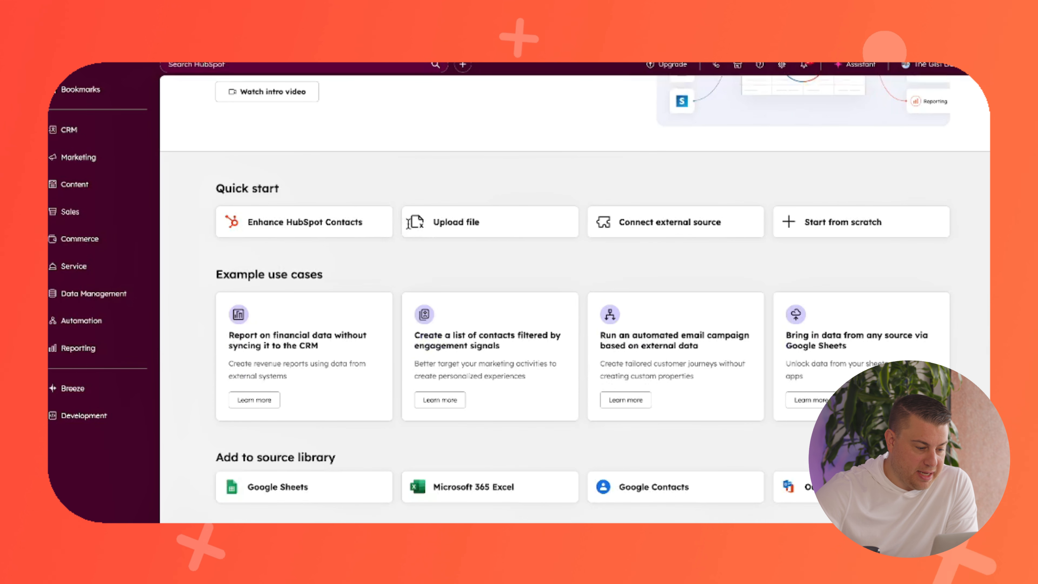
scroll(434, 352, down, 4)
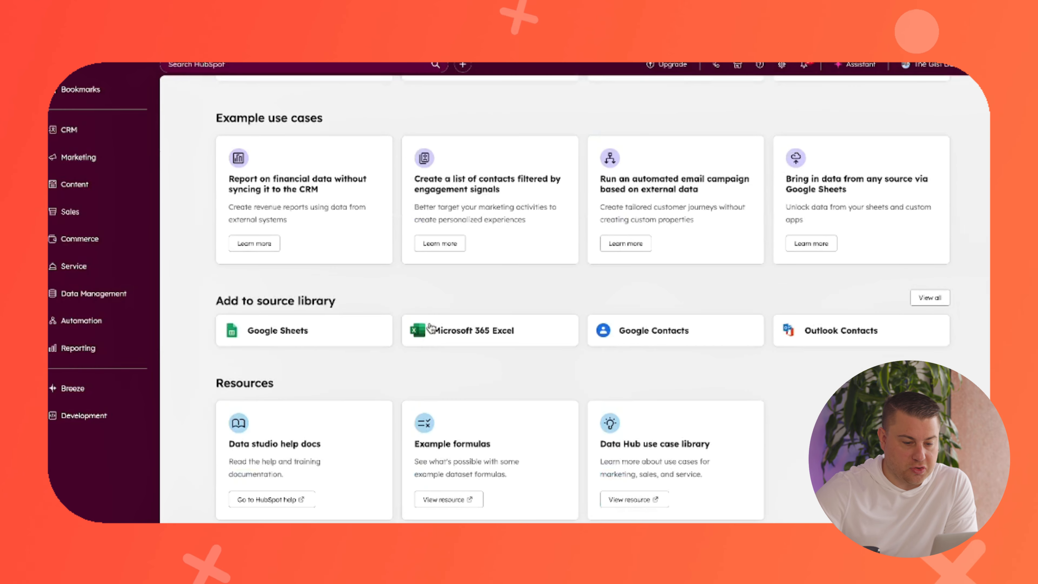
scroll(430, 327, up, 10)
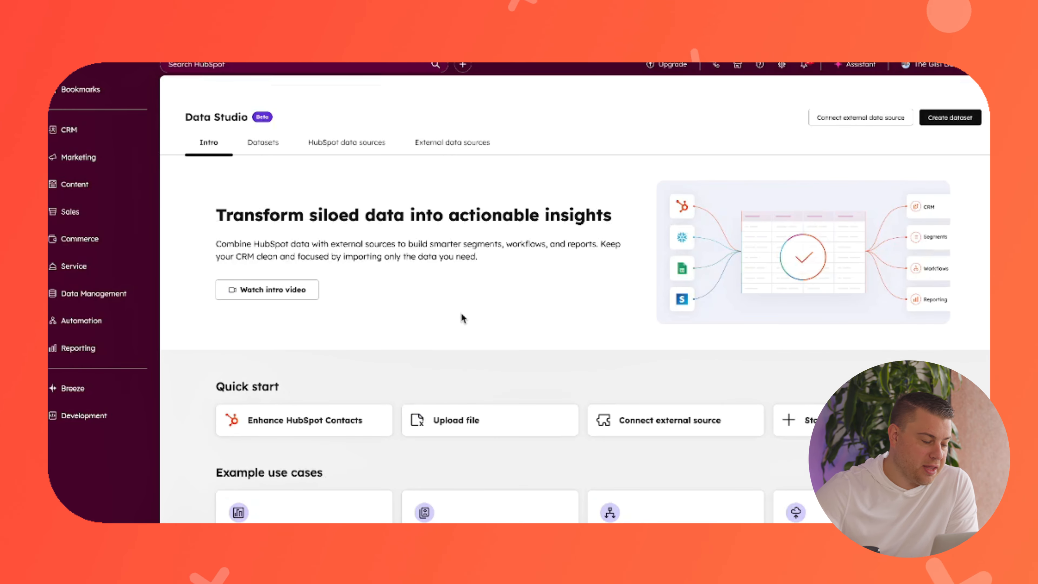
Play the Data Studio intro video muted, skip ahead through it and close it.
click(295, 290)
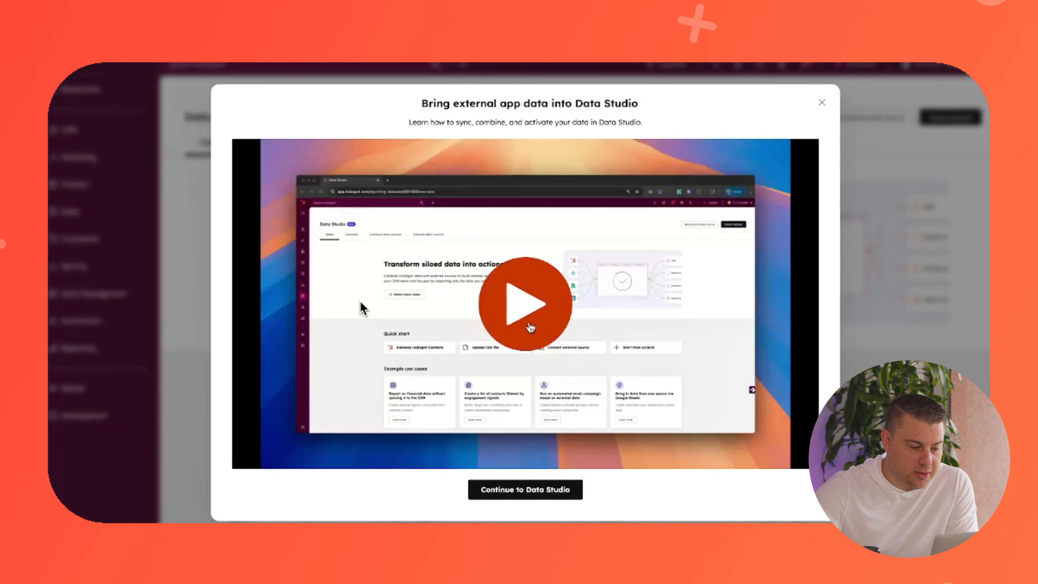
click(530, 326)
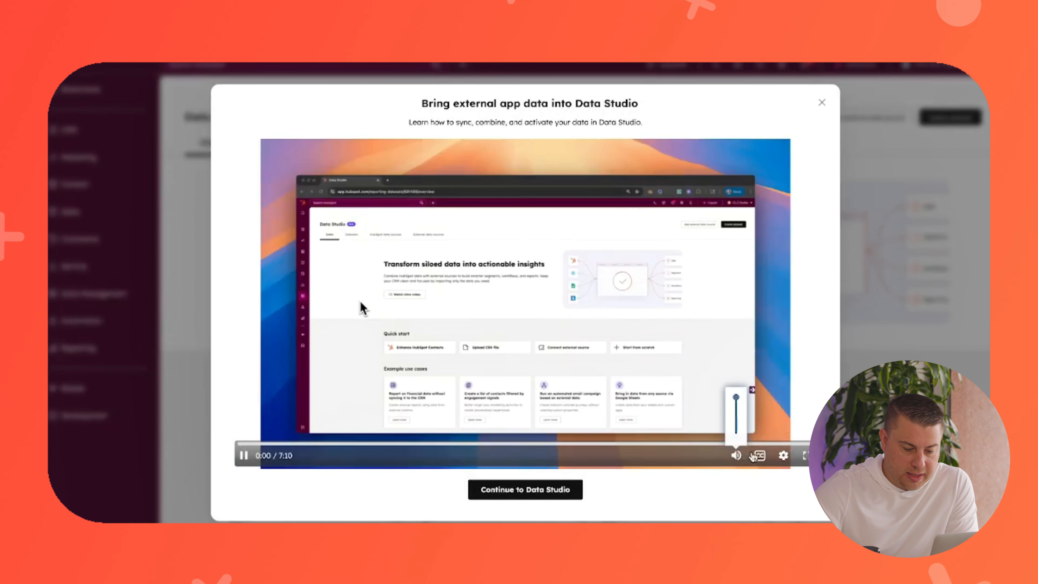
click(739, 455)
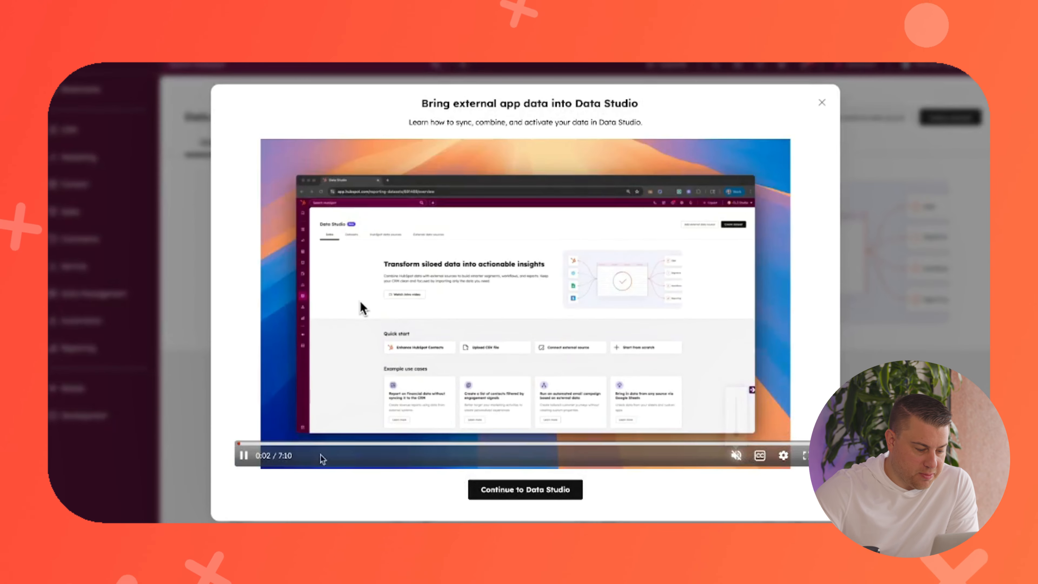
click(355, 444)
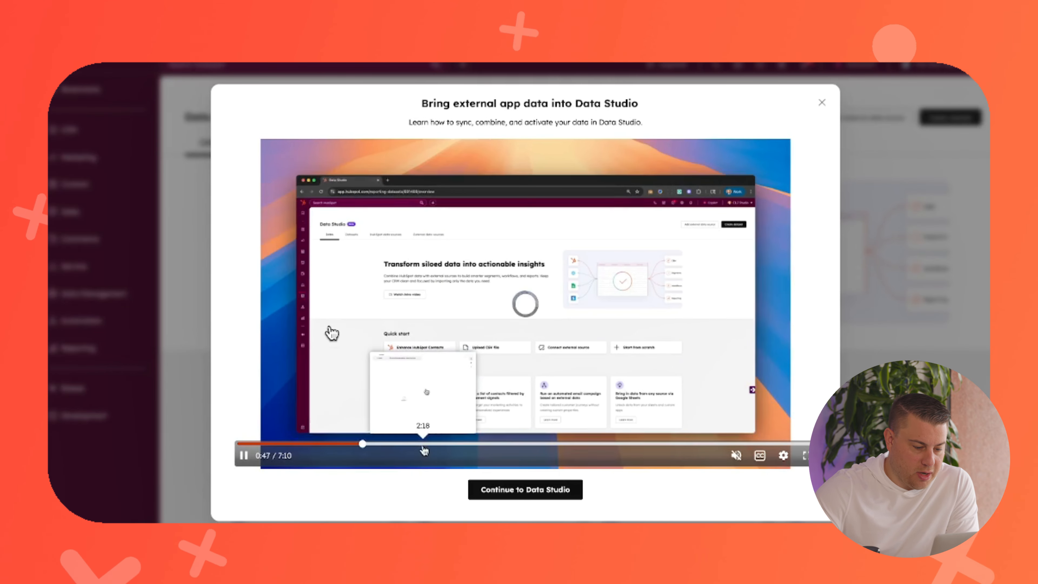
click(392, 446)
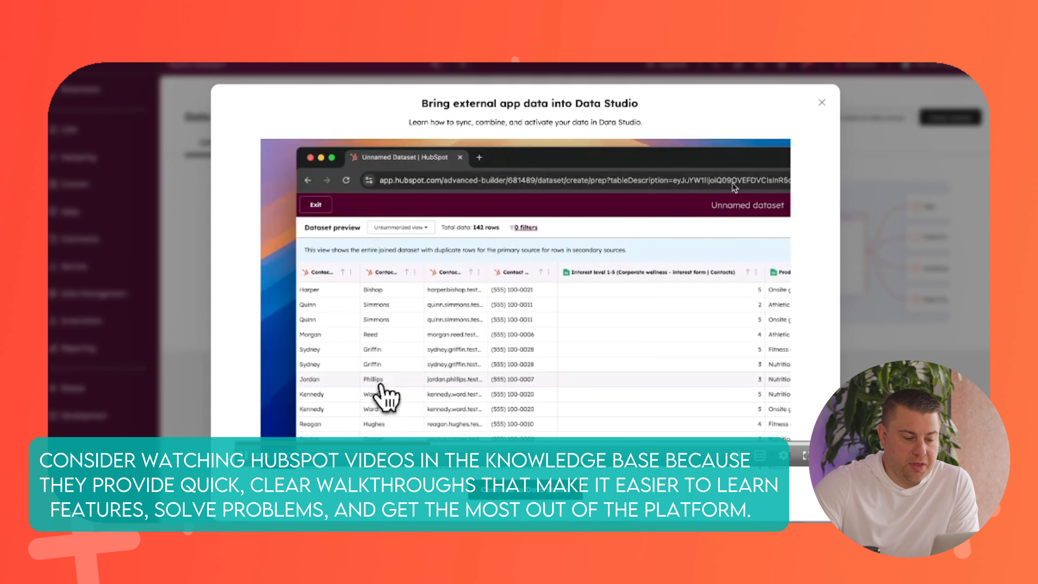
click(819, 105)
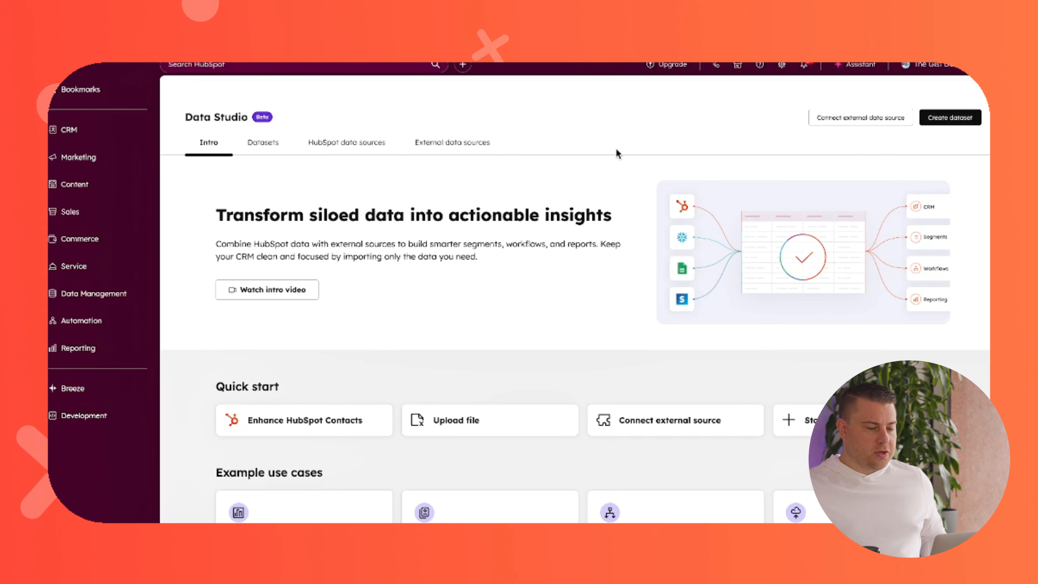
Preview connecting an external source for a new dataset, return to Data Studio and look over its quick start options.
scroll(585, 178, down, 1)
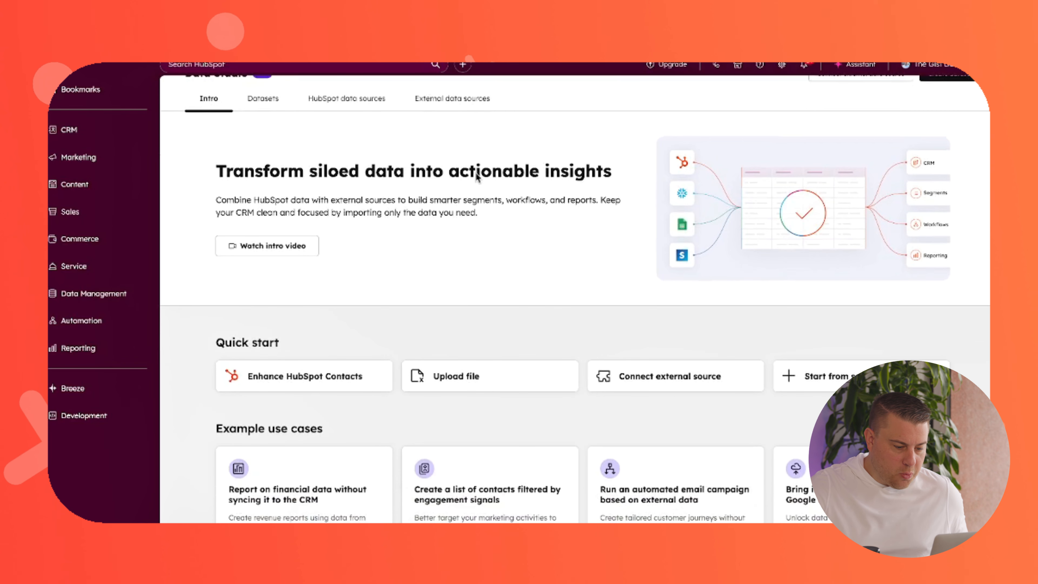
click(656, 385)
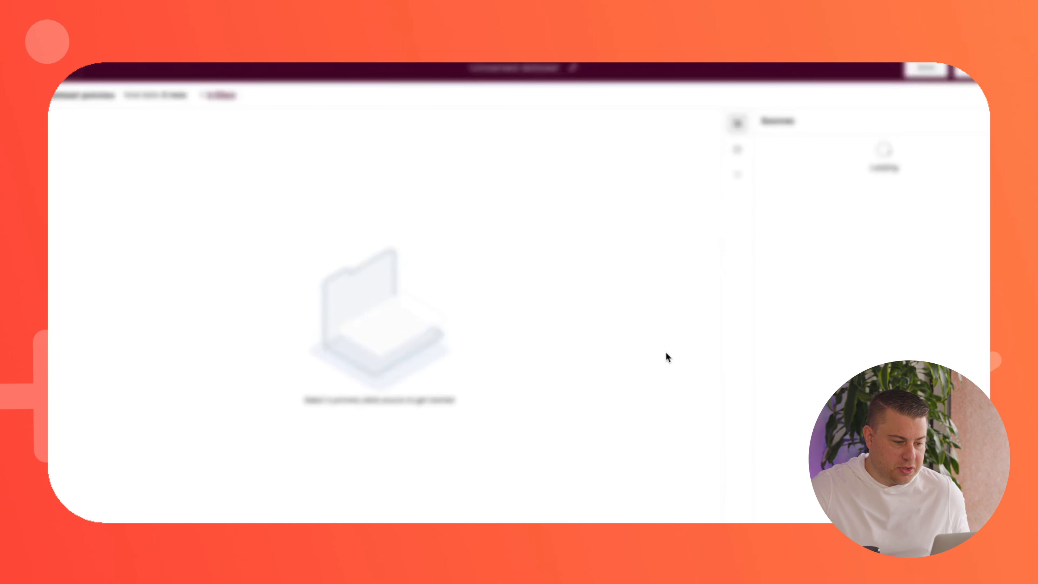
click(718, 188)
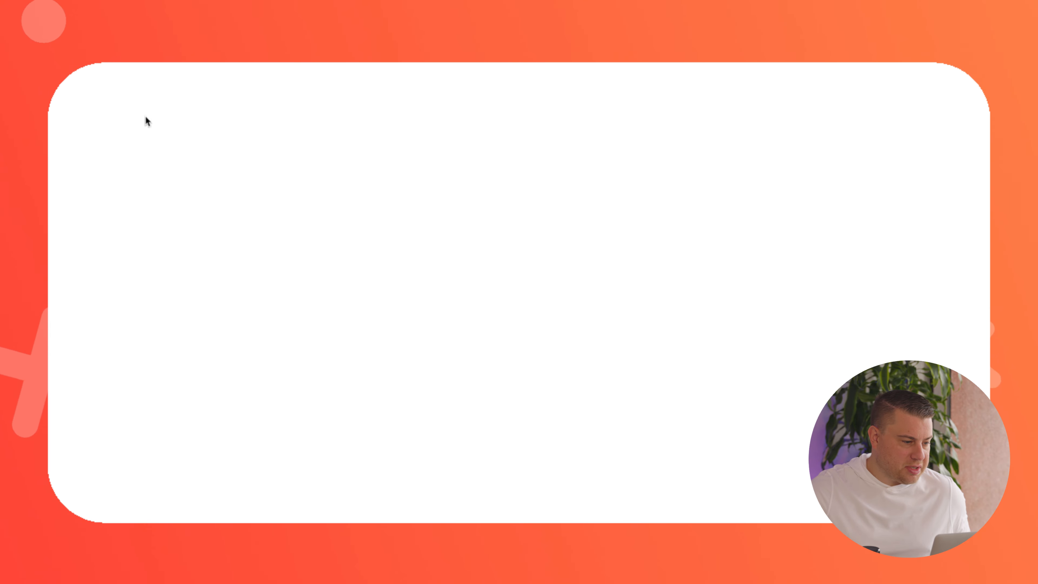
scroll(325, 204, down, 3)
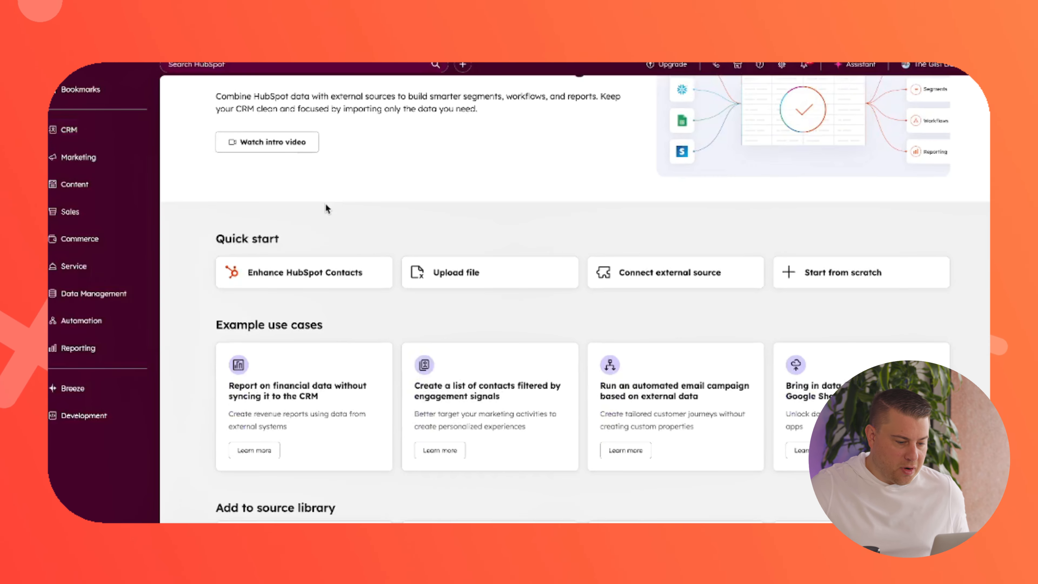
scroll(325, 203, down, 2)
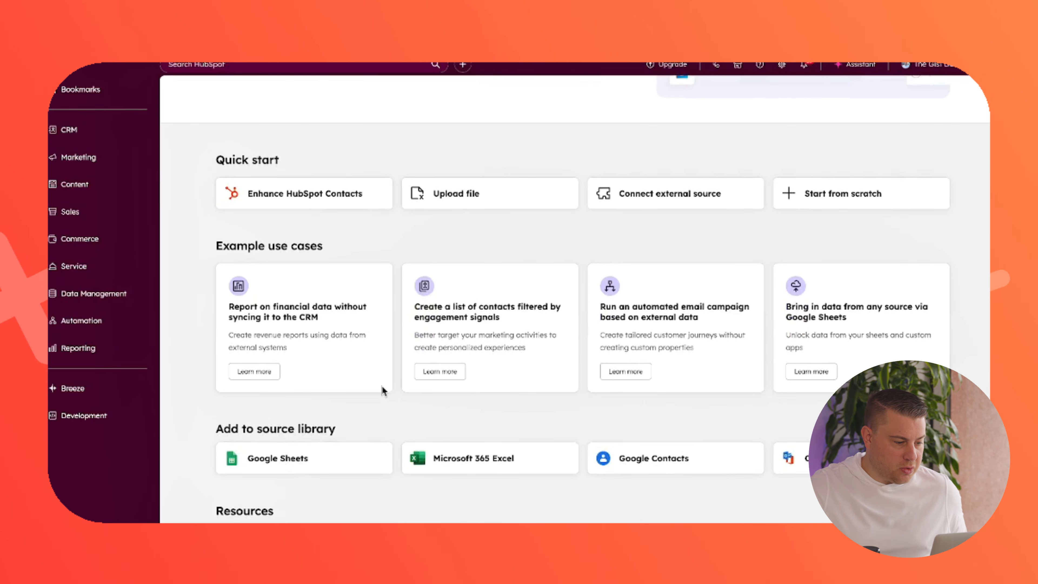
scroll(381, 387, up, 5)
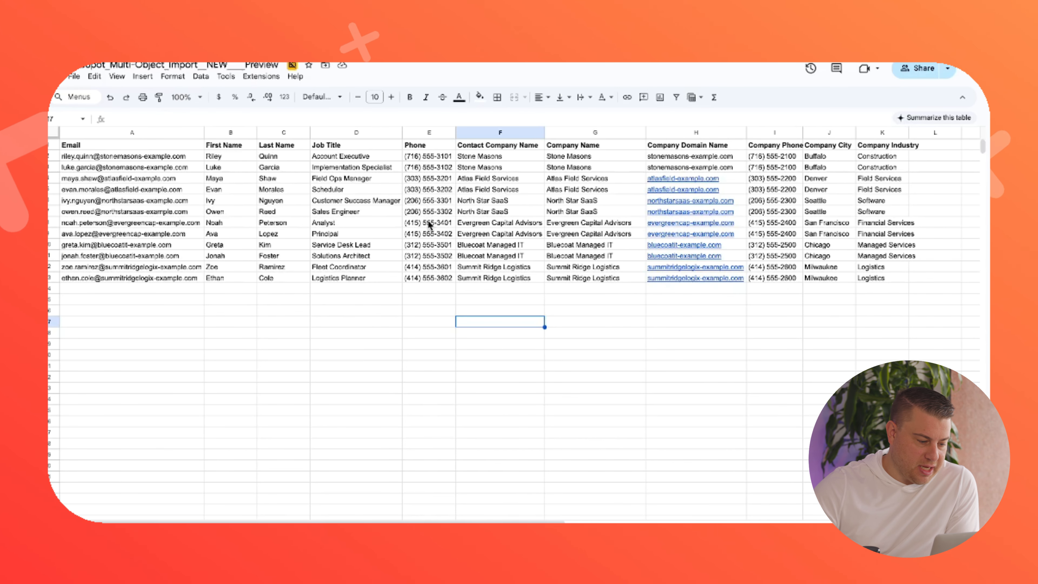
In the multi-object import spreadsheet in Google Sheets, examine the header row, the contact columns and the company columns.
click(357, 311)
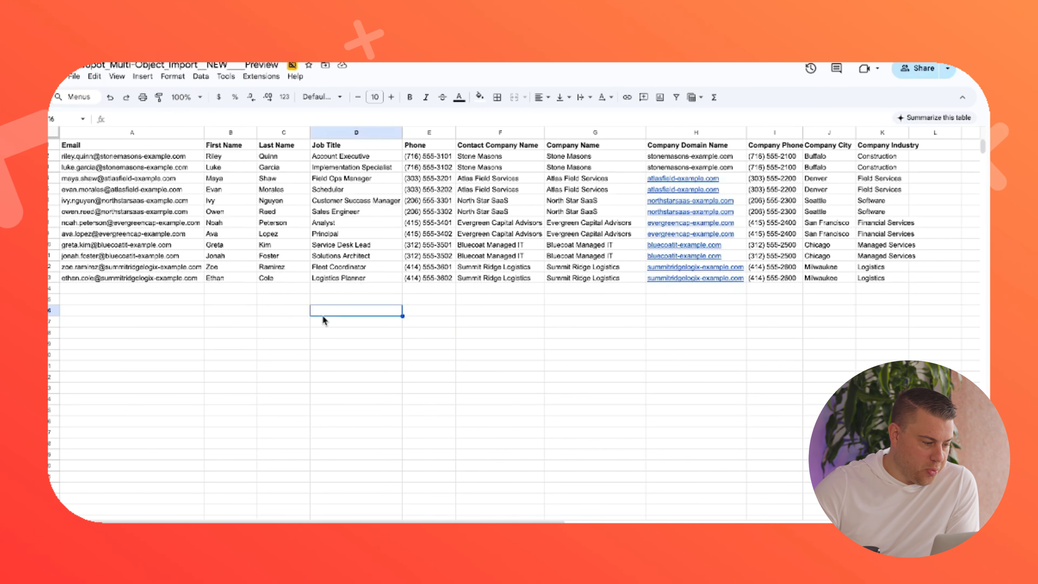
drag(116, 147, 891, 145)
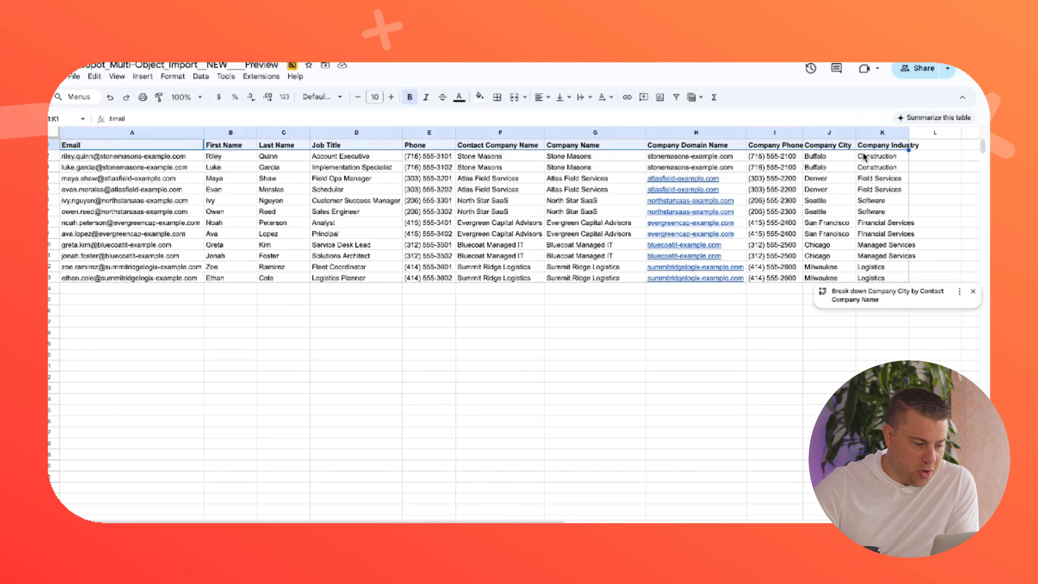
click(322, 286)
drag(162, 146, 158, 238)
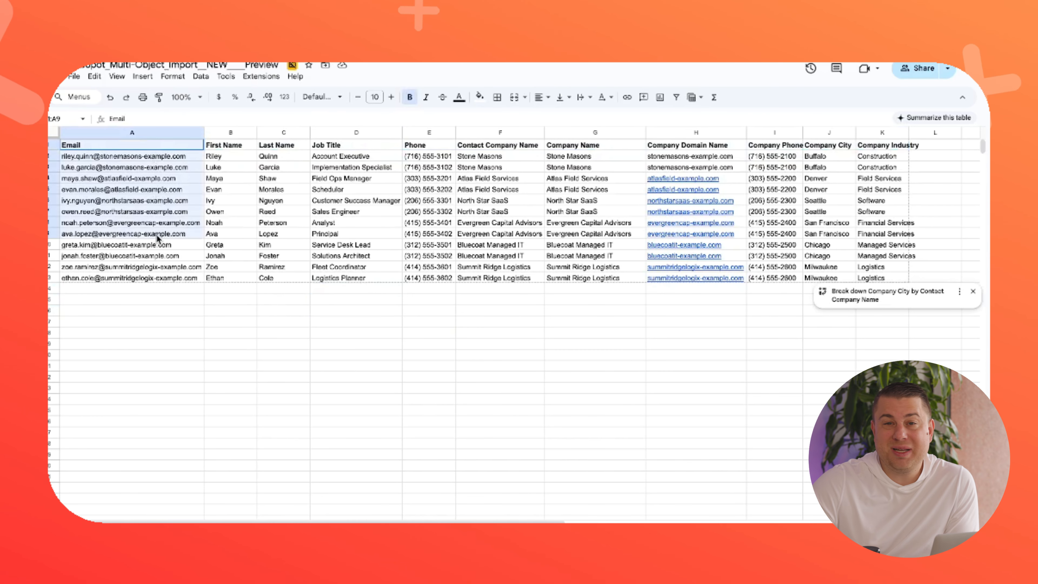
drag(159, 238, 166, 279)
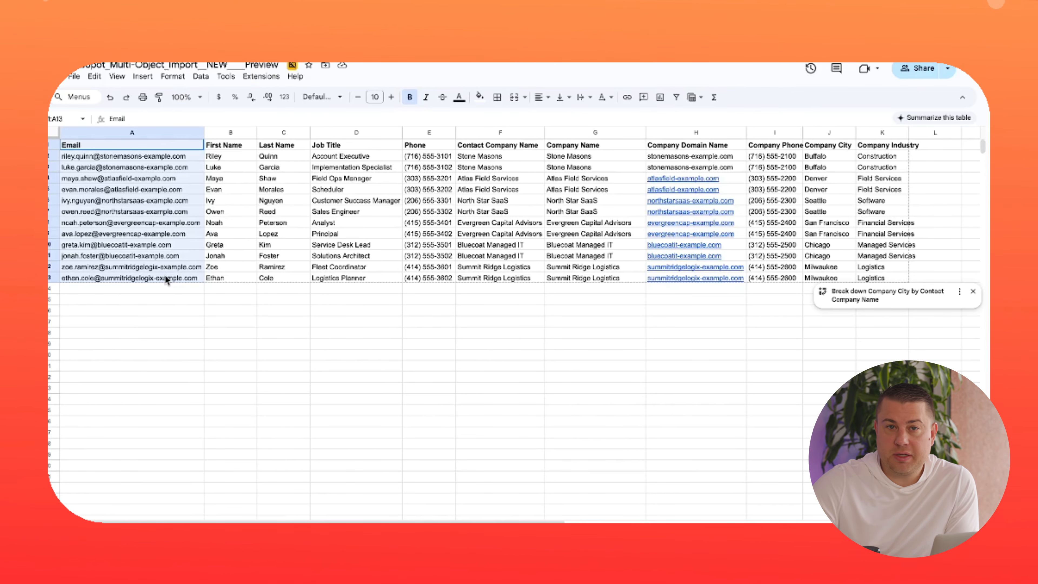
drag(165, 275, 496, 279)
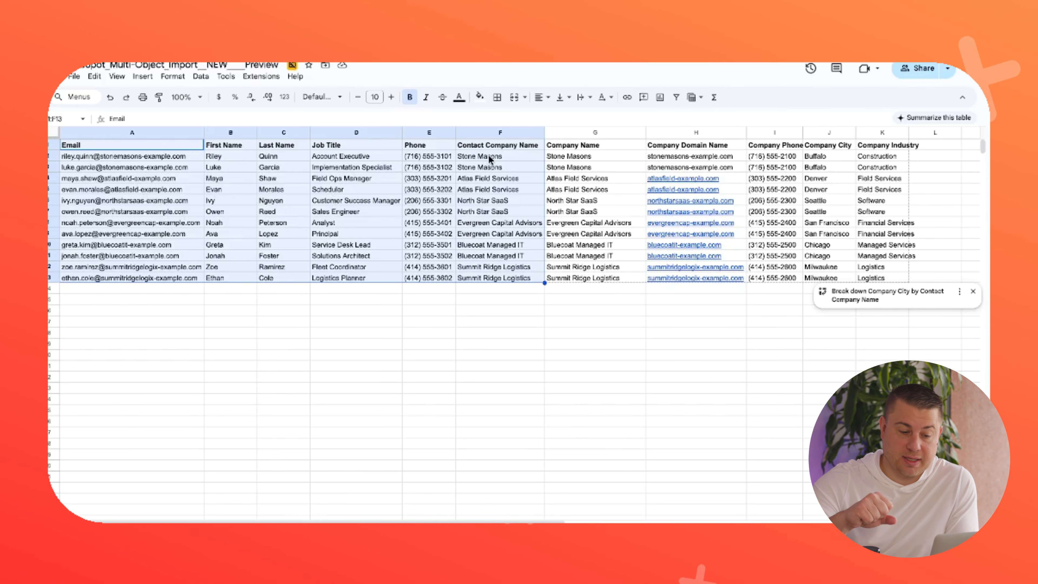
drag(576, 146, 582, 278)
drag(652, 282, 866, 268)
click(866, 266)
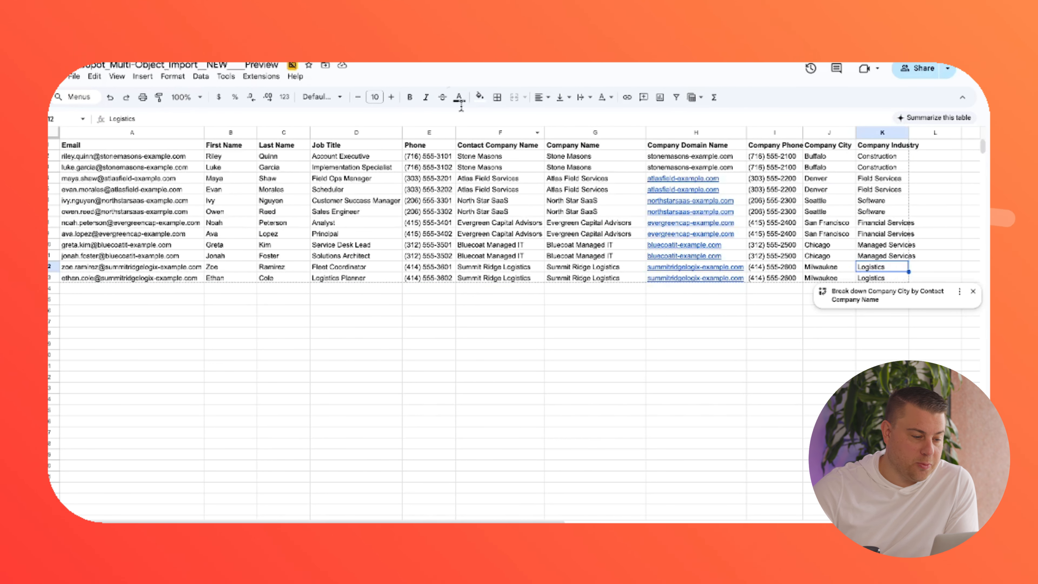
Switch back to HubSpot's Companies list and go to the data integration page for importing records.
key(ctrl+Tab)
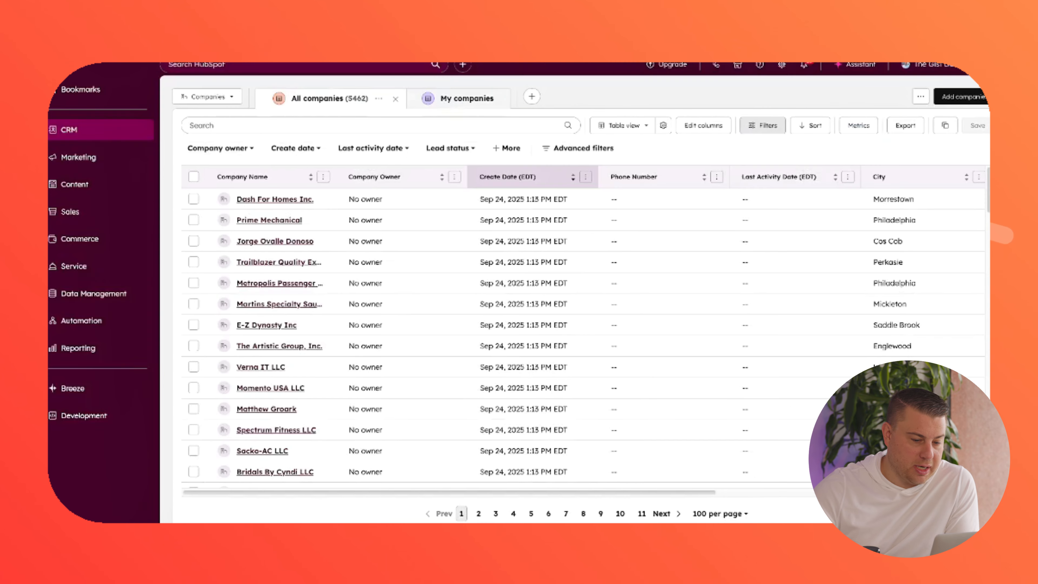
click(964, 98)
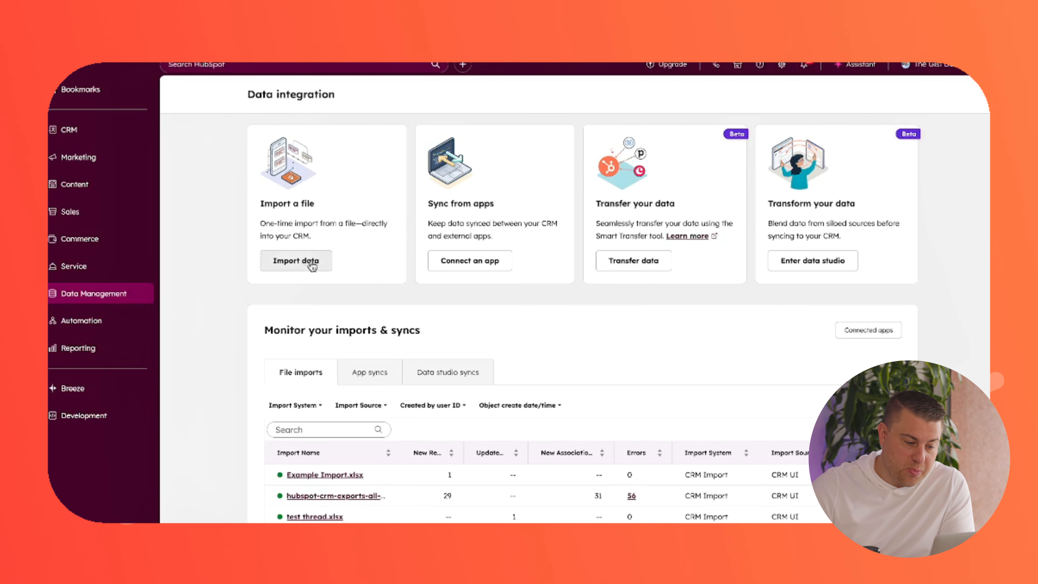
Look through the apps available for setting up a sync with the CRM, and close the list.
click(470, 260)
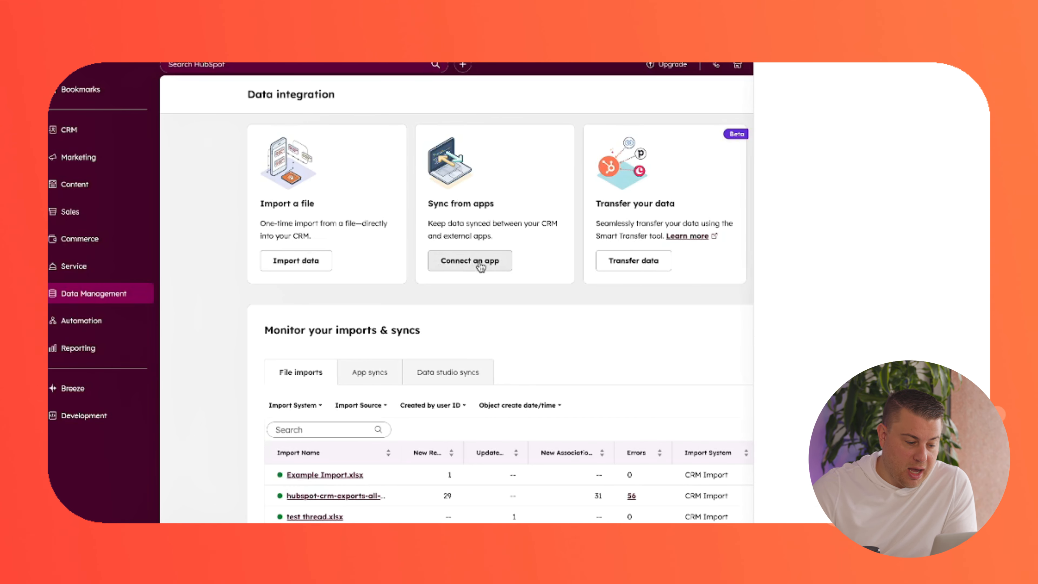
scroll(885, 243, down, 5)
scroll(884, 244, up, 4)
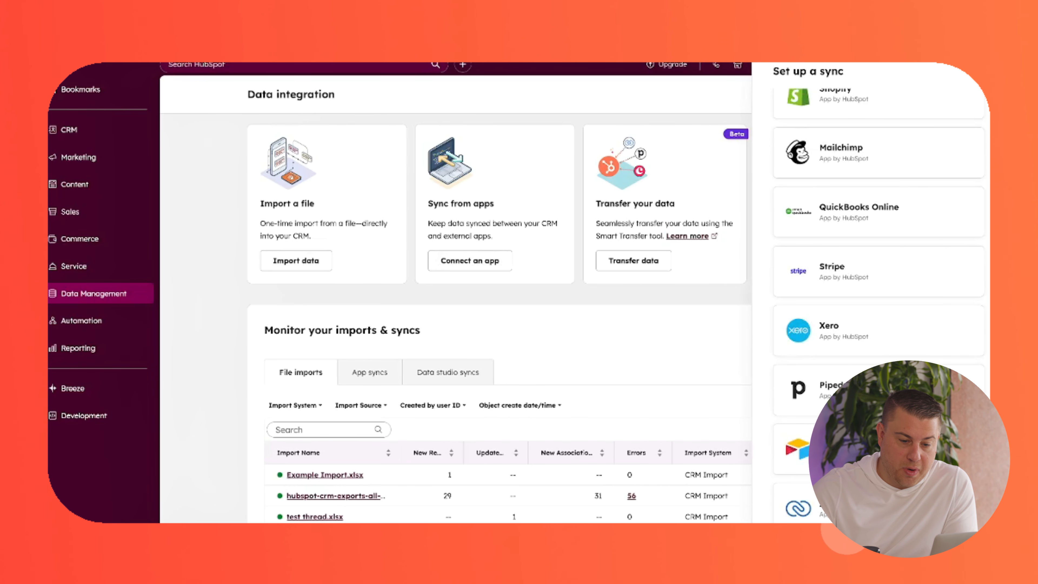
click(983, 70)
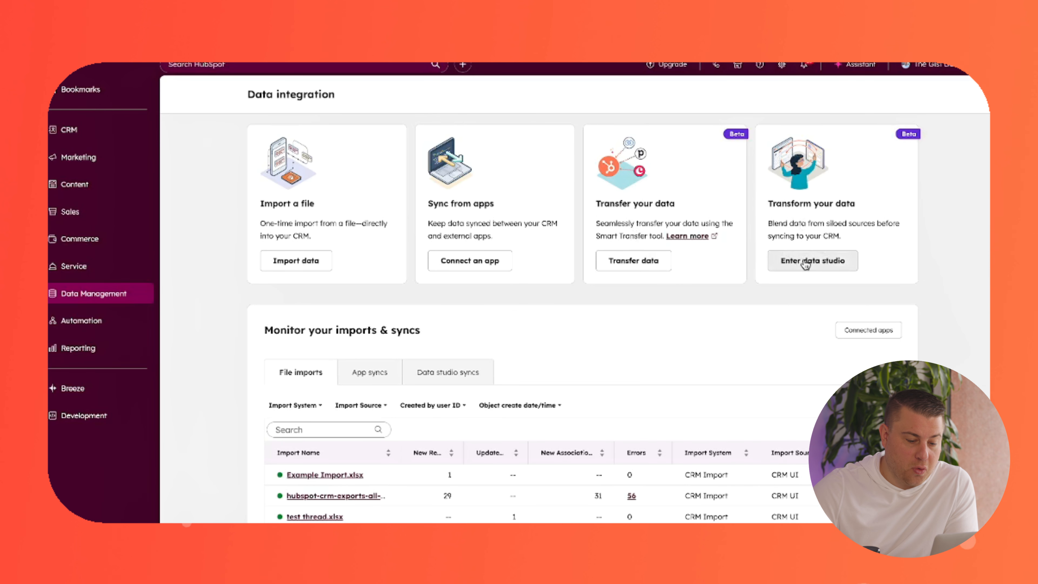
Start a file import for contacts, companies and other CRM data.
click(317, 263)
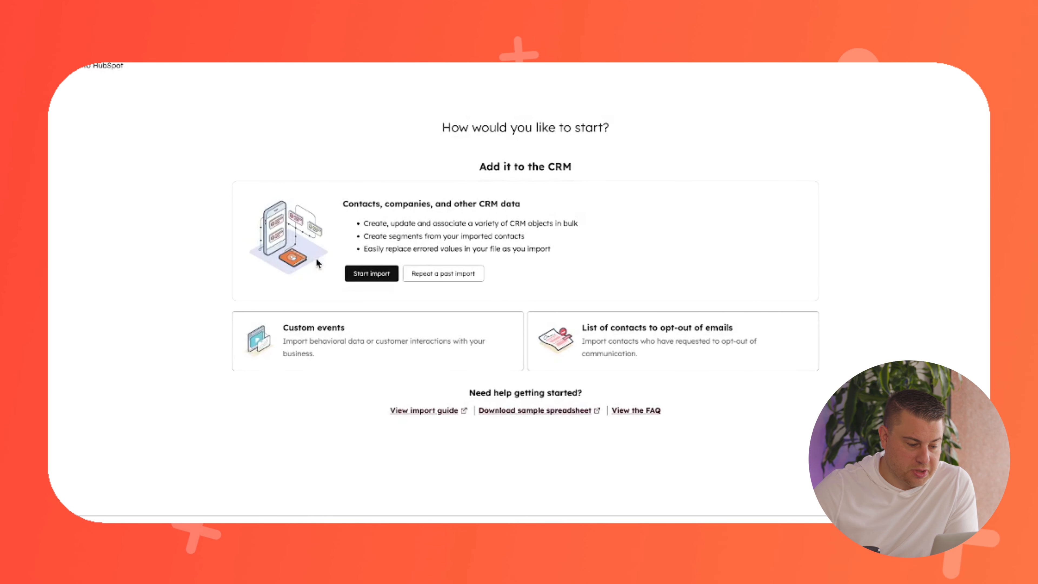
click(380, 277)
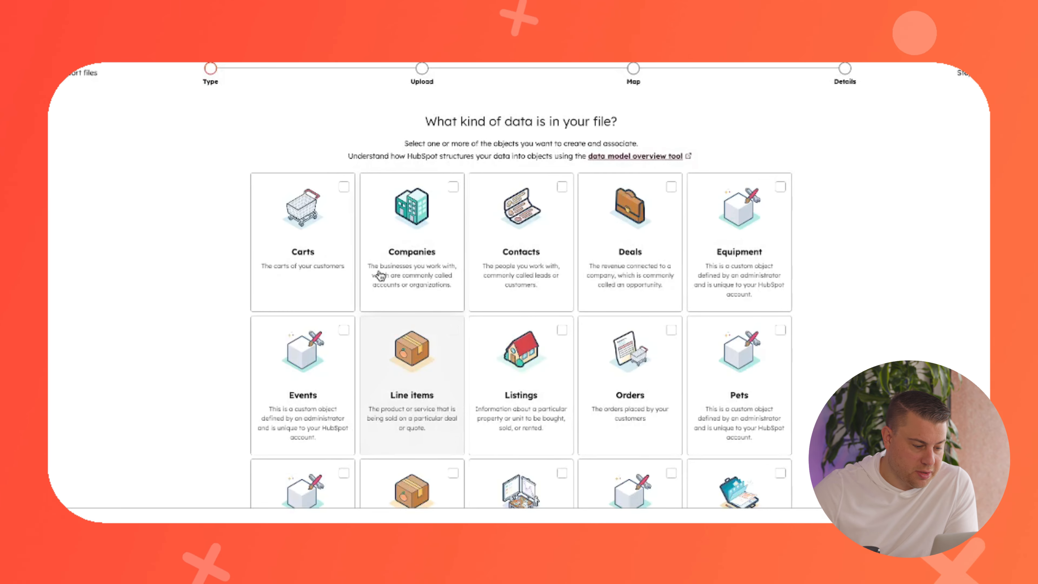
Review the importable object types, select Companies and Contacts as the data in the file, and continue to the upload stage.
scroll(447, 279, down, 5)
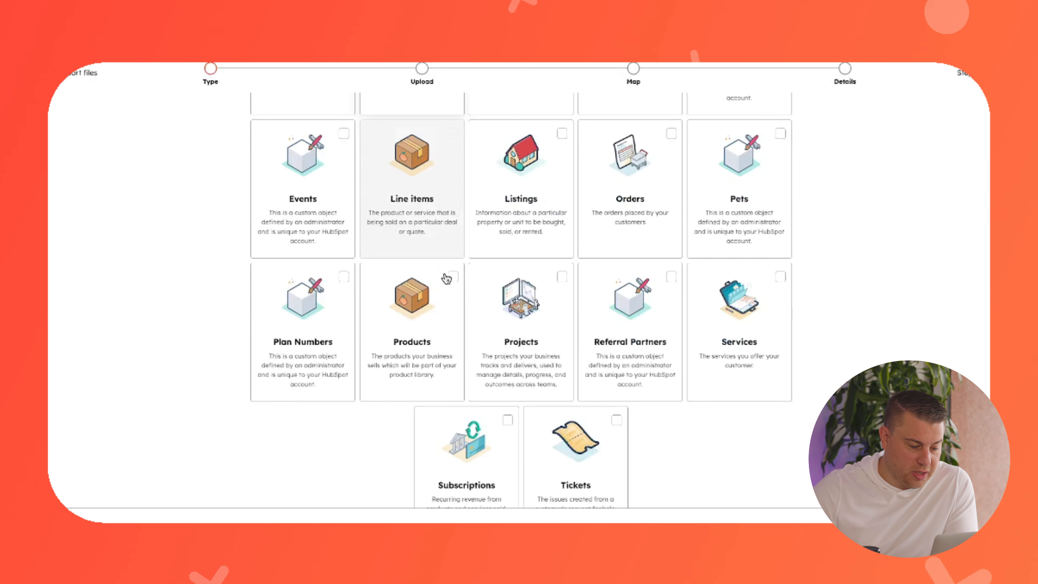
scroll(446, 279, up, 5)
click(430, 257)
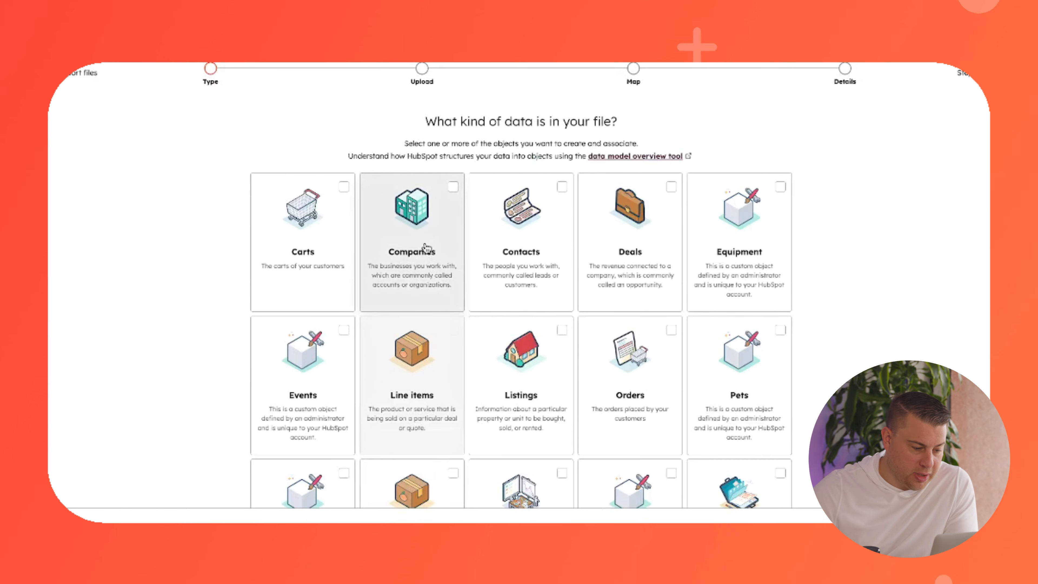
click(508, 251)
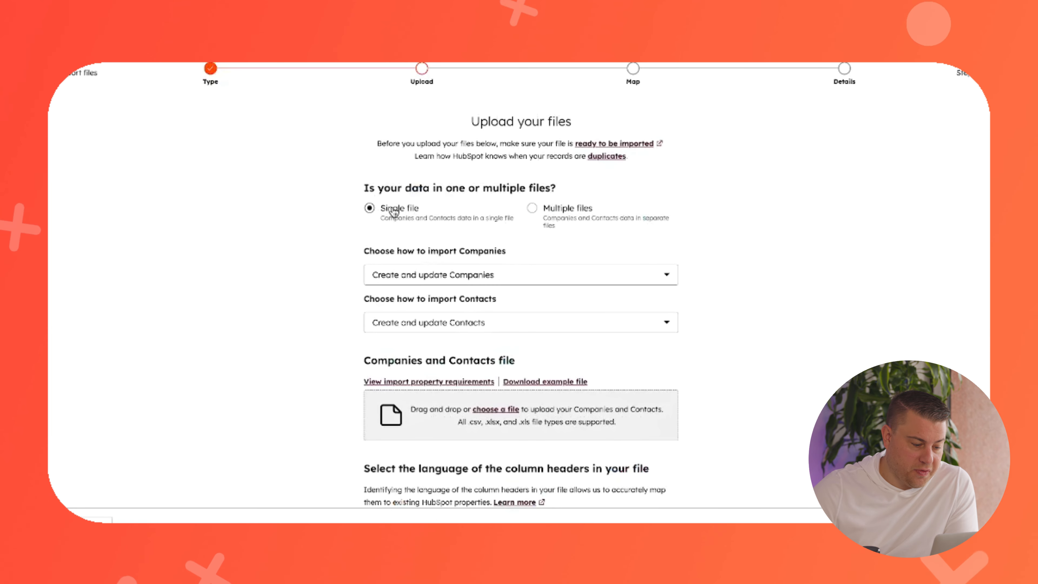
Review the import modes for the single file, choosing Create and update Companies and Create and update Contacts.
scroll(483, 227, down, 1)
click(456, 266)
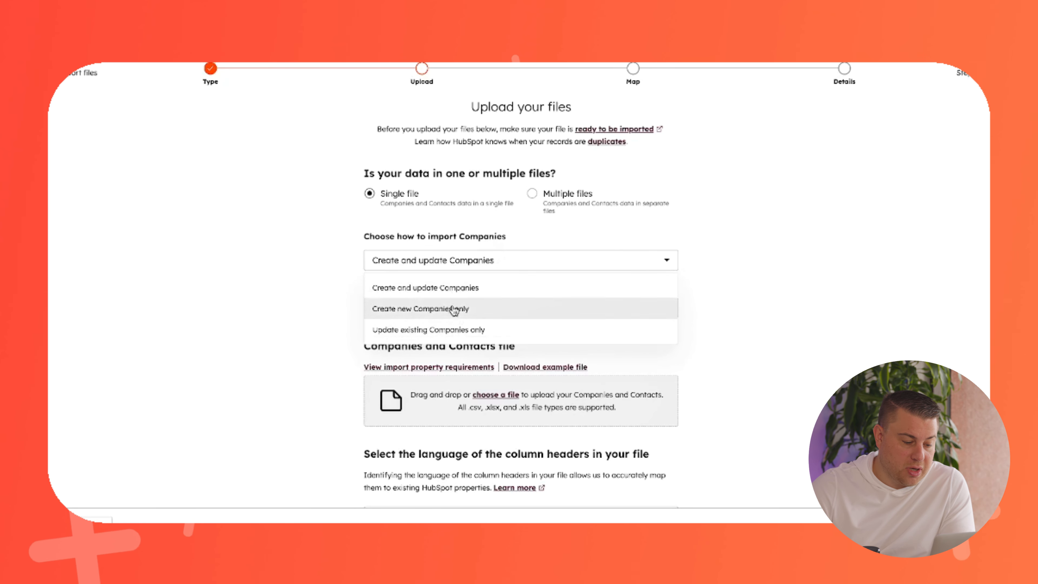
click(387, 283)
click(414, 314)
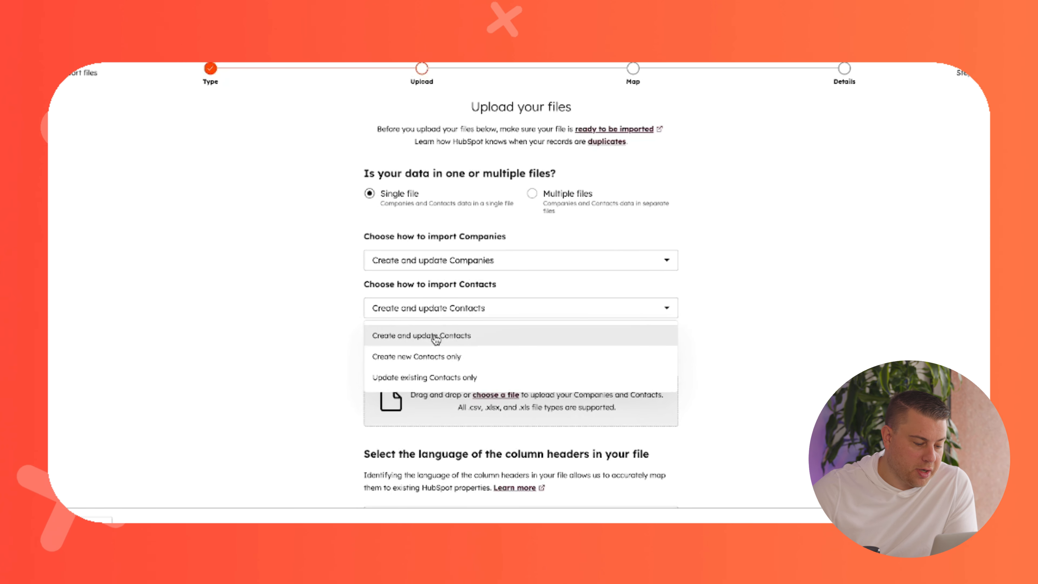
click(436, 339)
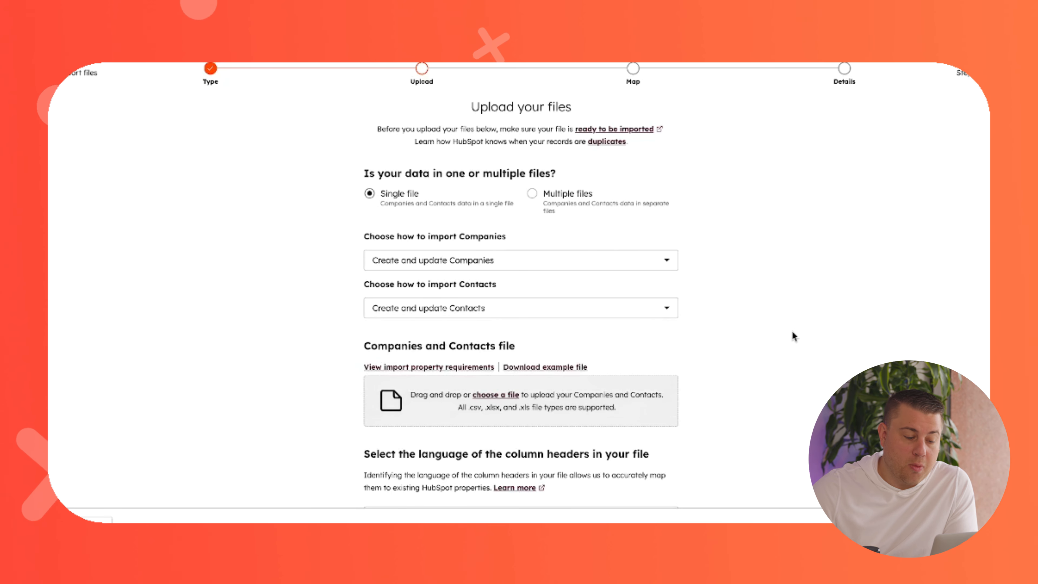
Switch to the import spreadsheet in Google Sheets and examine the contacts' email addresses in the Email column.
click(637, 24)
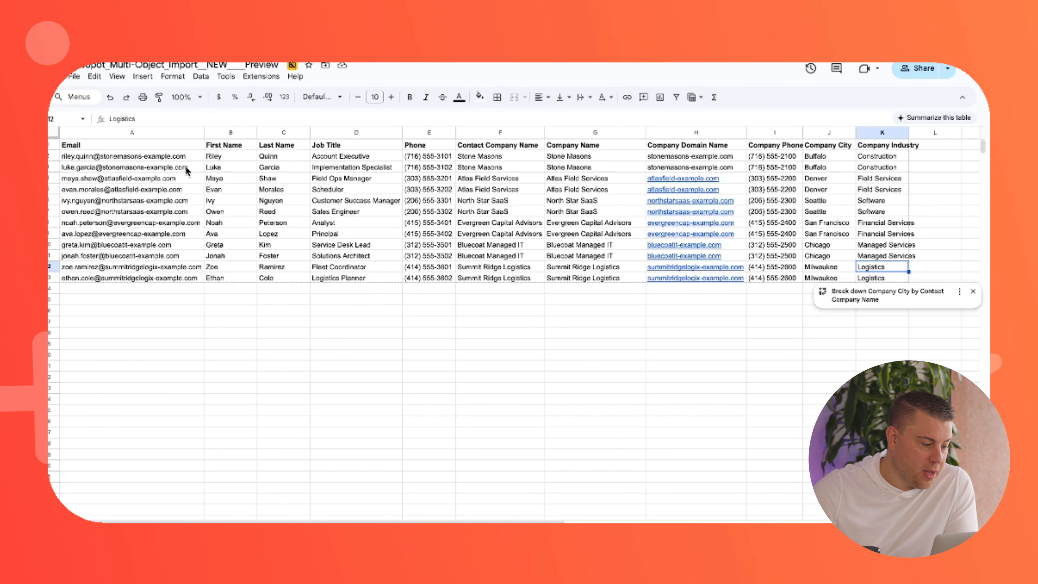
drag(179, 156, 163, 279)
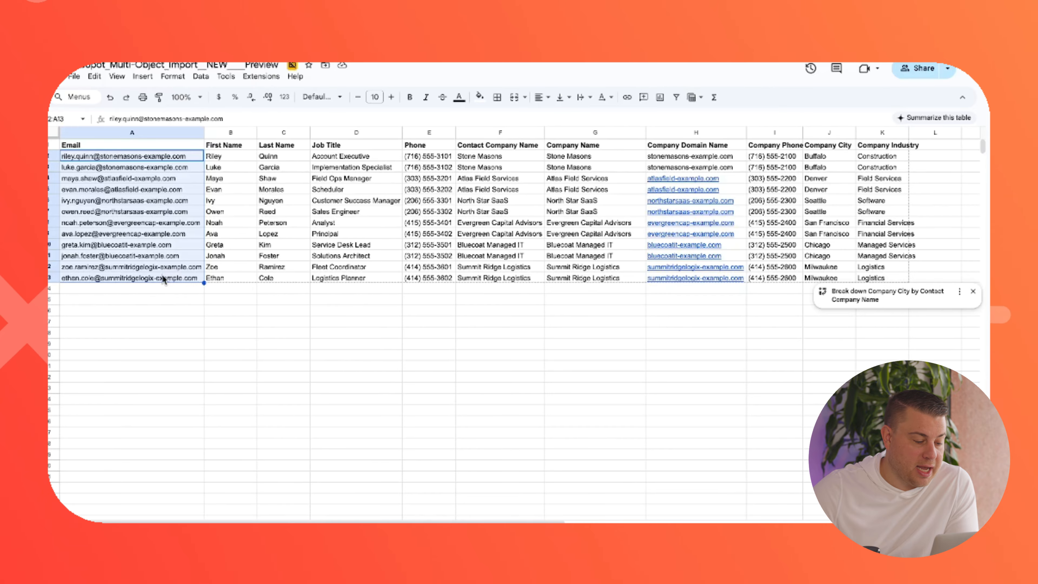
click(219, 256)
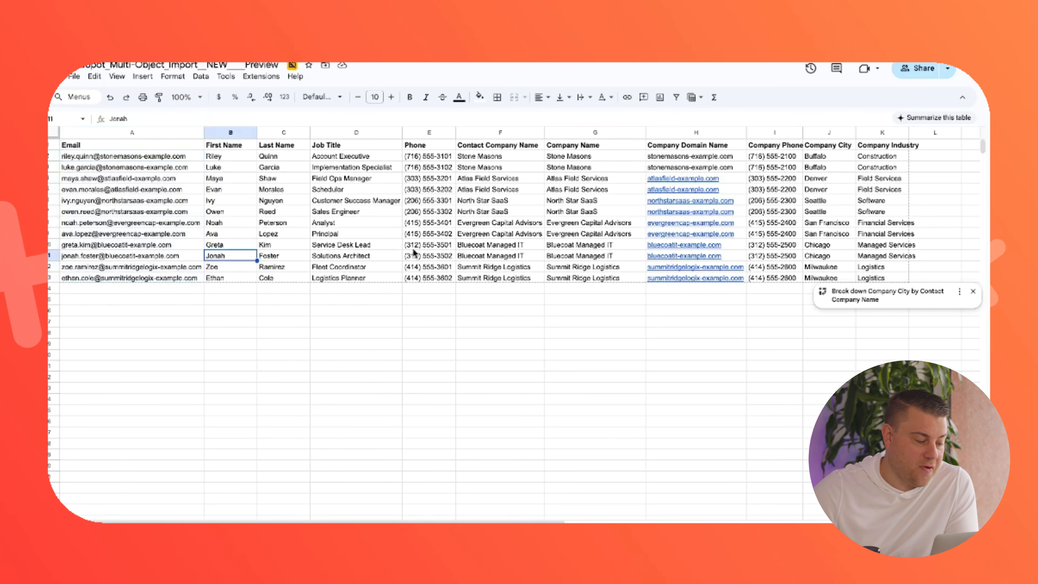
drag(161, 160, 151, 279)
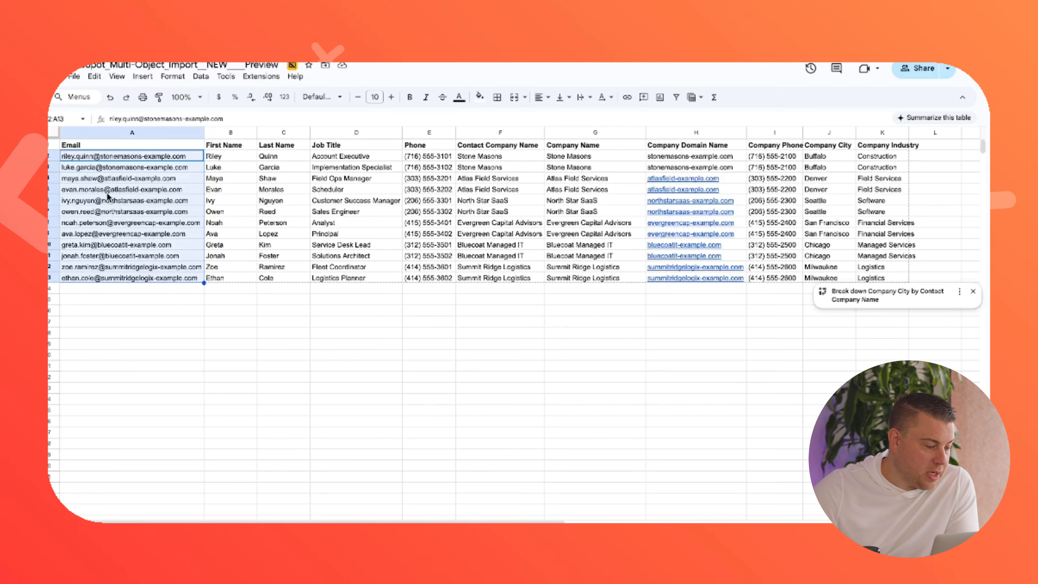
click(80, 192)
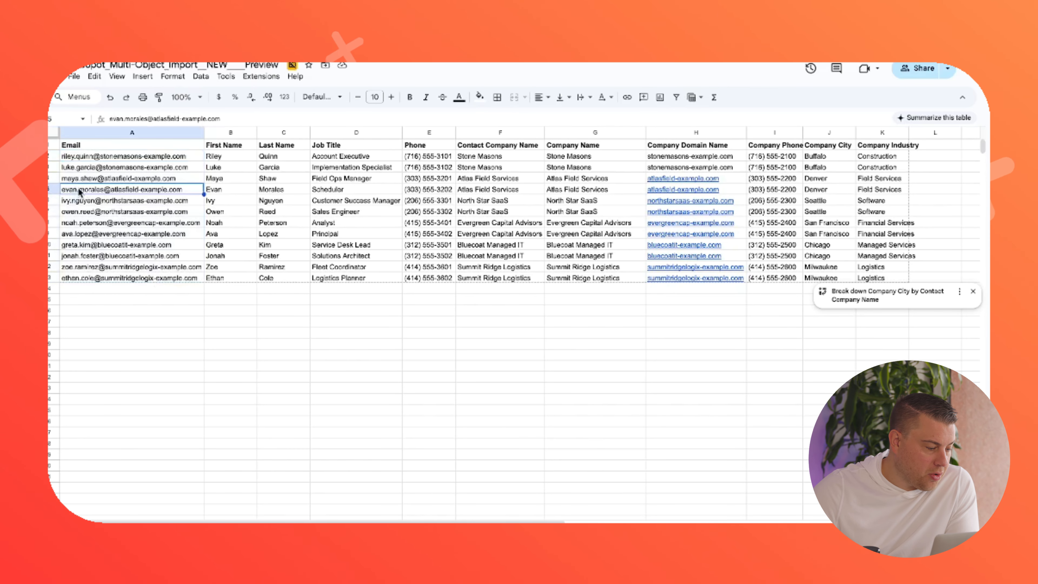
Examine one Atlas Field Services contact's row across the name, job title and phone columns.
click(53, 189)
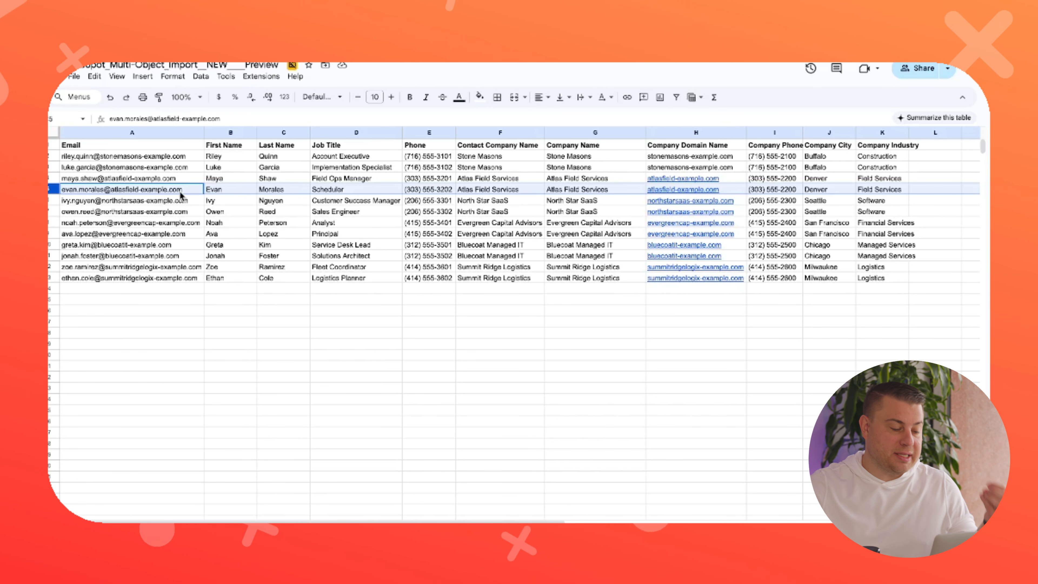
click(229, 190)
click(287, 192)
click(333, 189)
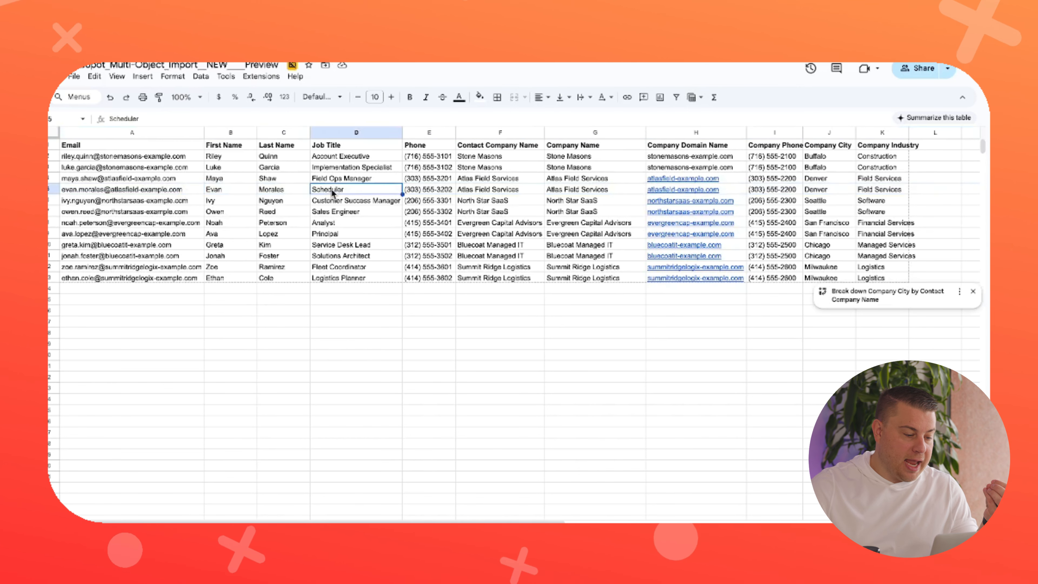
click(427, 190)
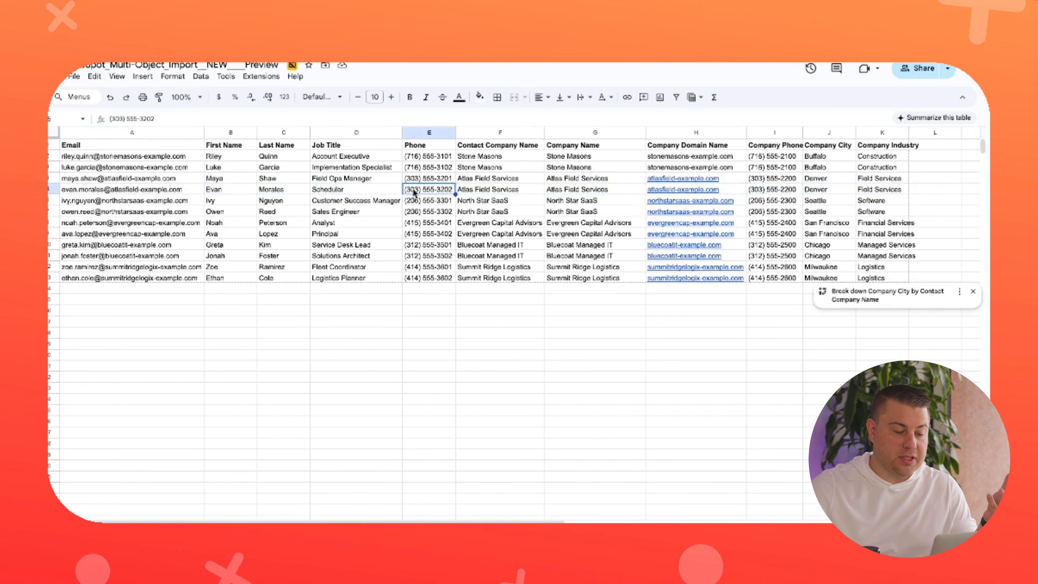
Examine the Company Domain Name and Company Phone columns, and compare them with the Email column.
click(735, 198)
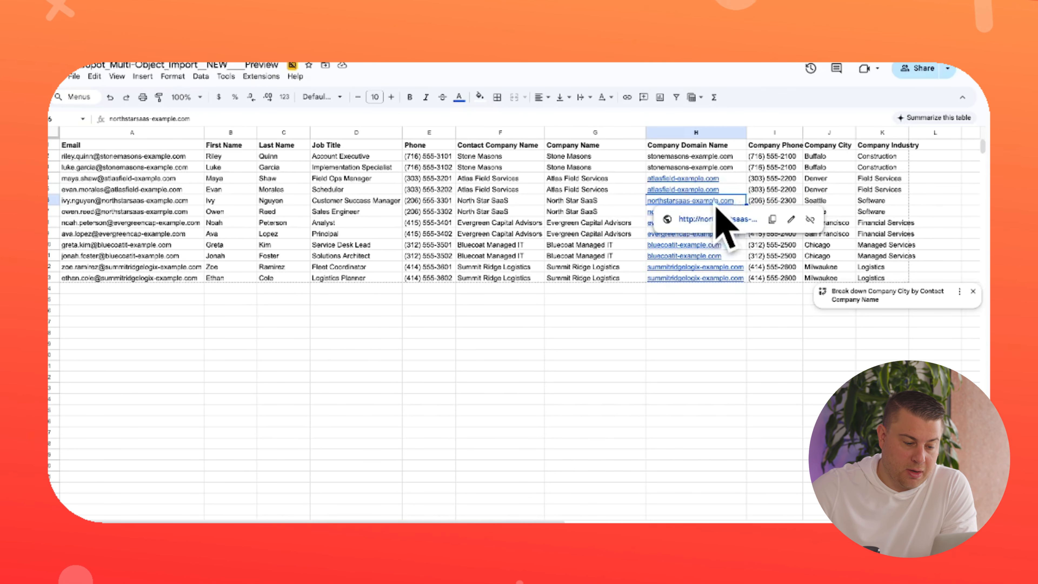
click(754, 203)
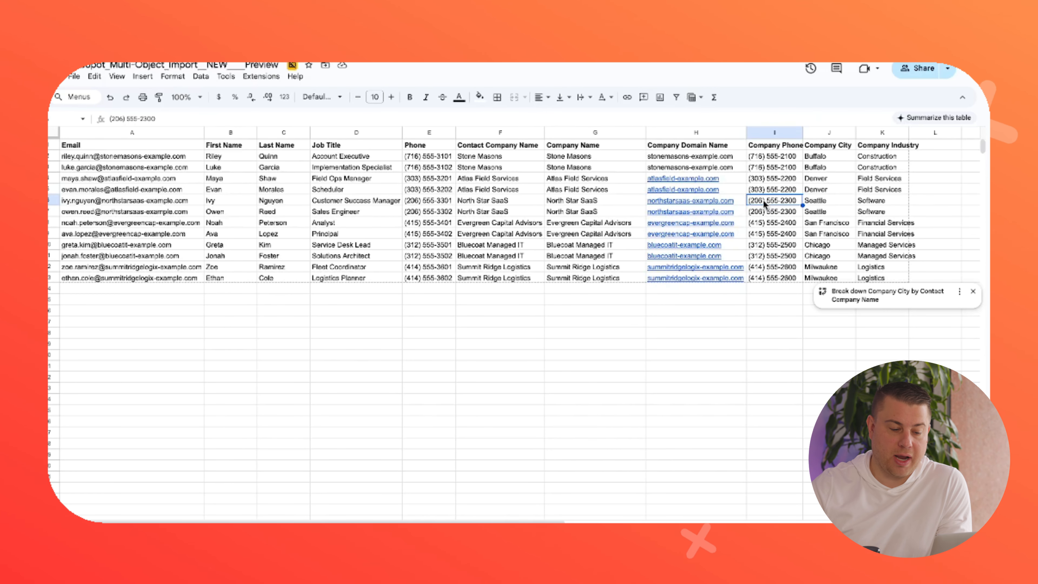
key(Down)
key(Down)
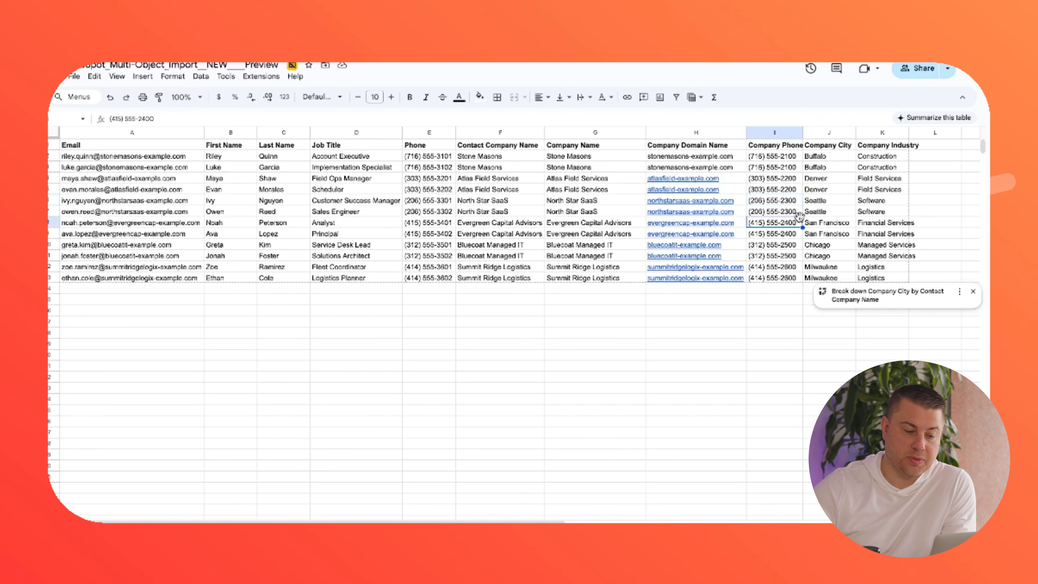
click(150, 133)
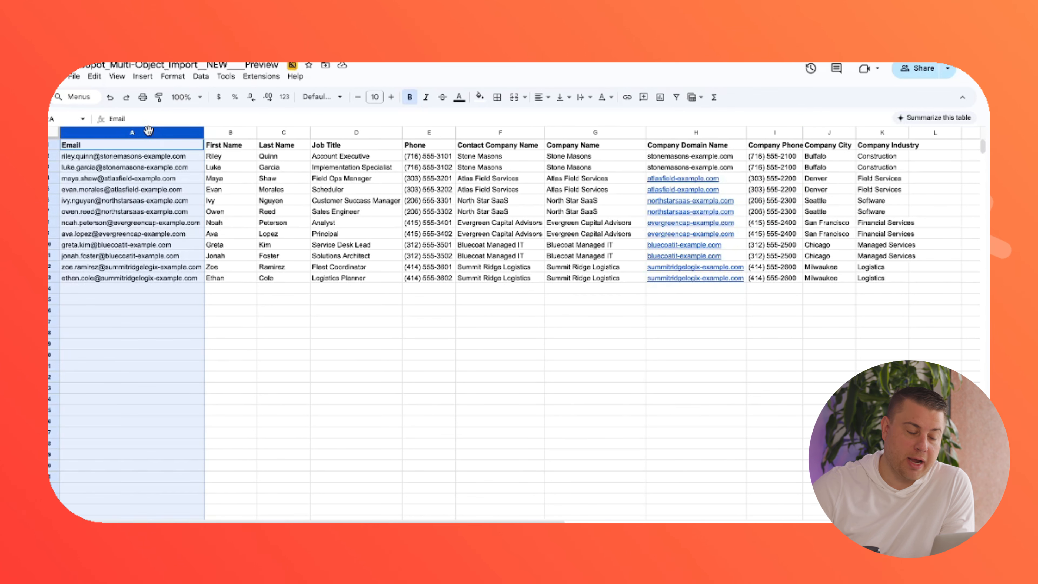
click(149, 180)
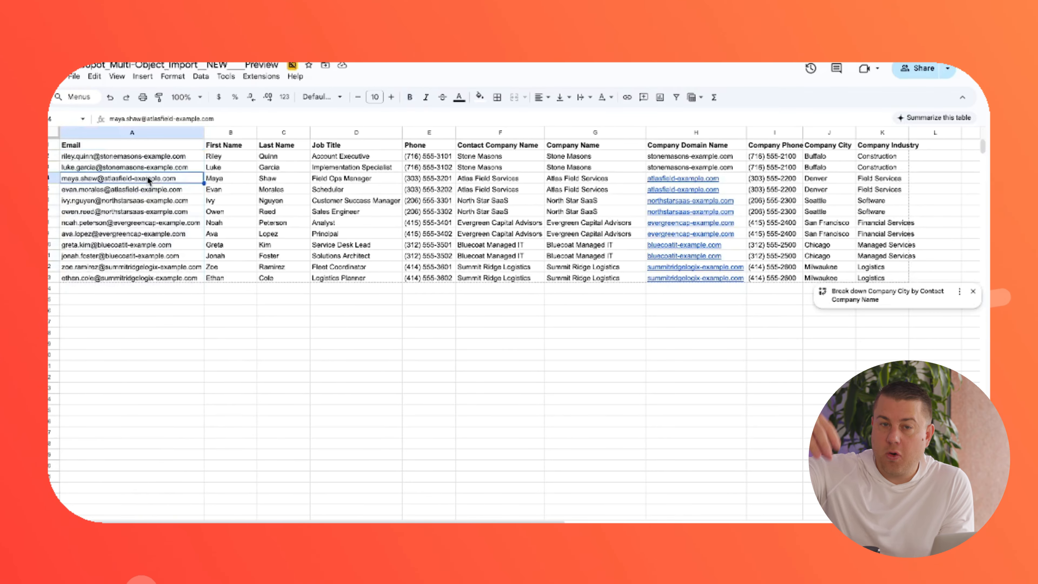
click(123, 292)
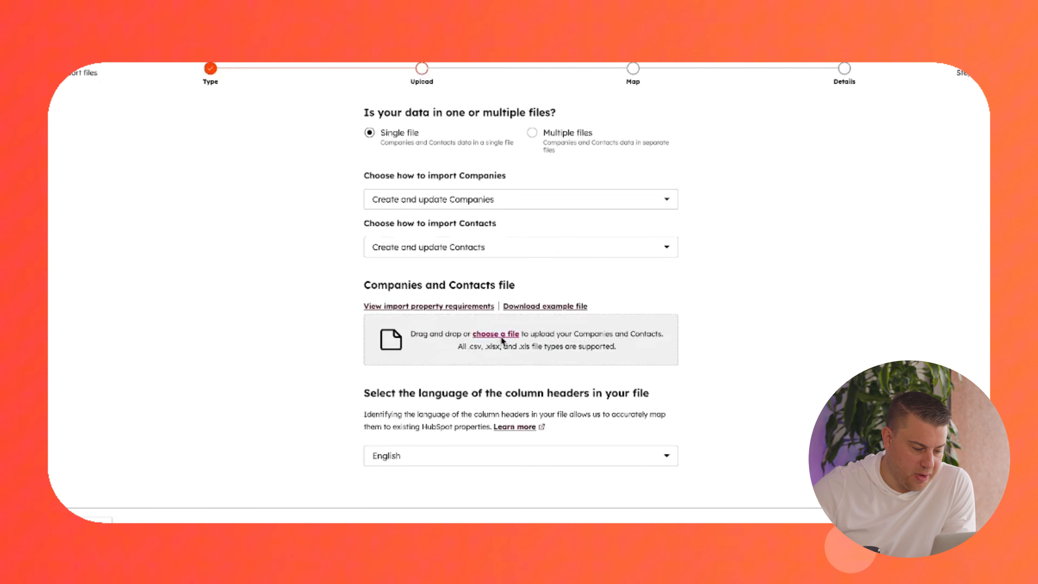
Back in HubSpot, upload the multi-object import preview CSV from Downloads and continue to column mapping.
click(501, 334)
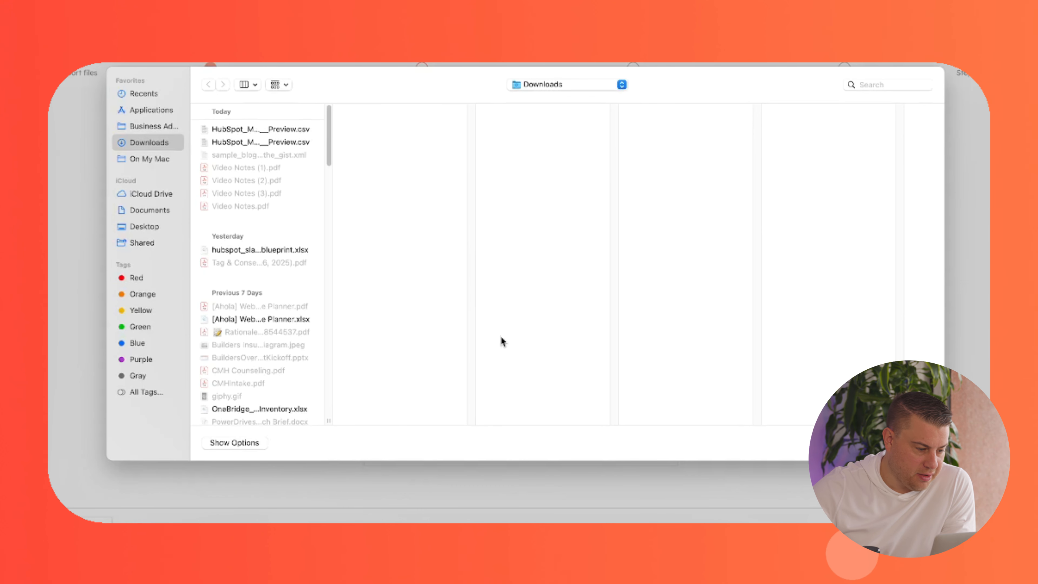
click(285, 131)
double_click(285, 131)
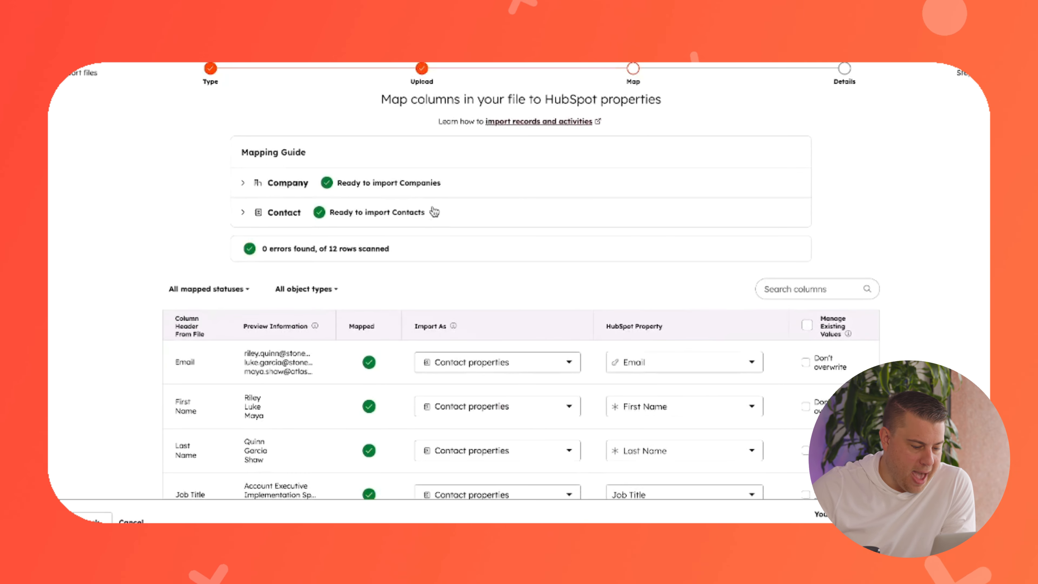
Map the Contact Company Name column to the contact property Company Name.
scroll(441, 223, down, 3)
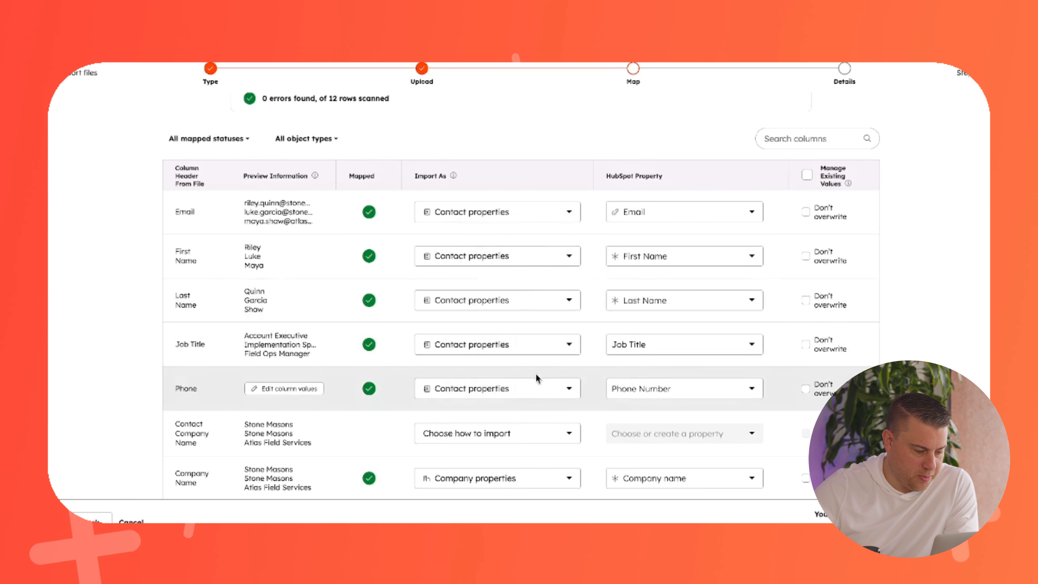
scroll(535, 373, down, 2)
click(487, 401)
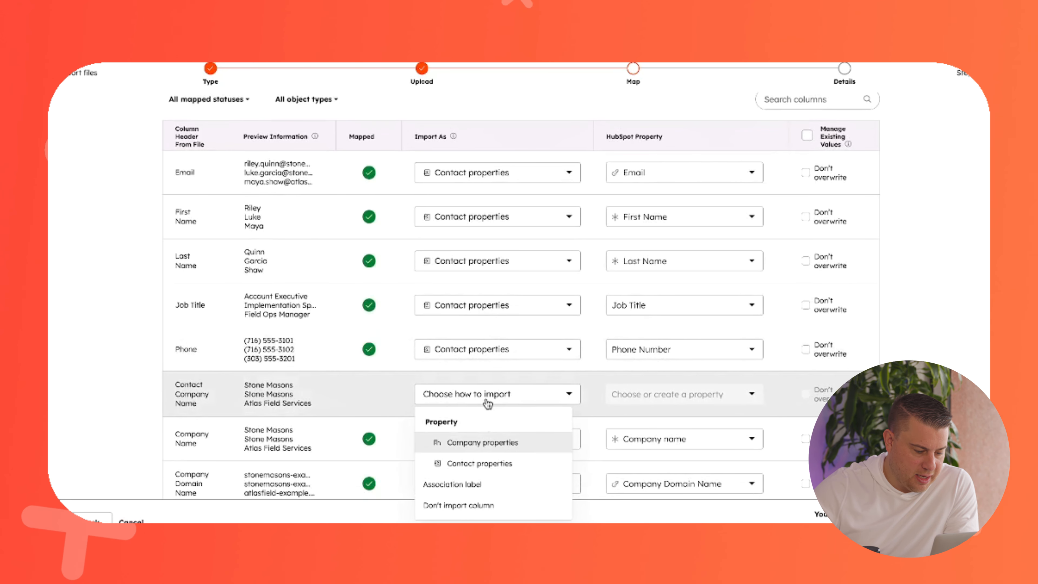
click(489, 463)
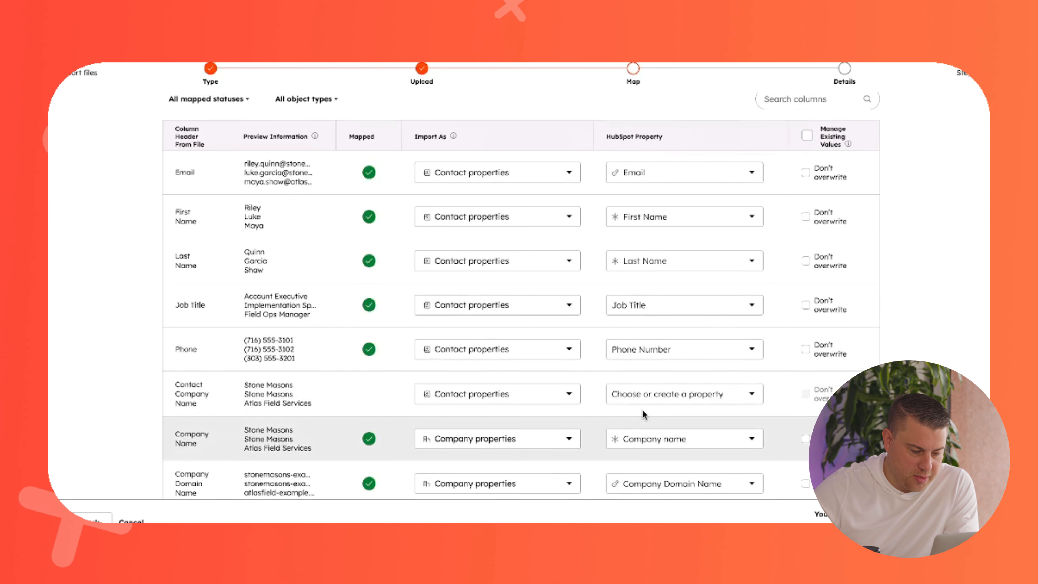
click(656, 399)
text(comp)
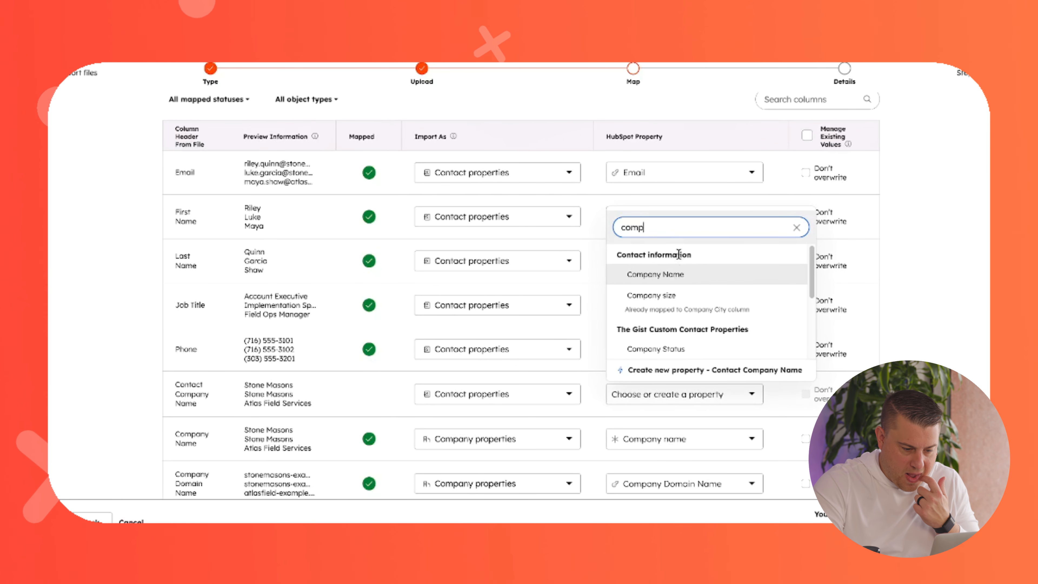
click(637, 274)
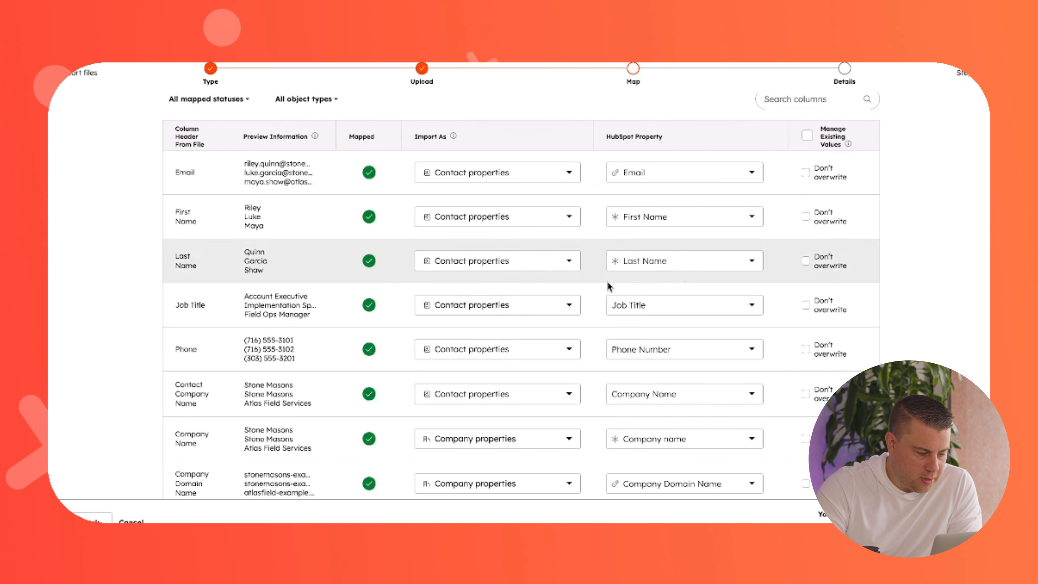
Map the Company Phone column to the company property Phone Number.
scroll(610, 286, down, 2)
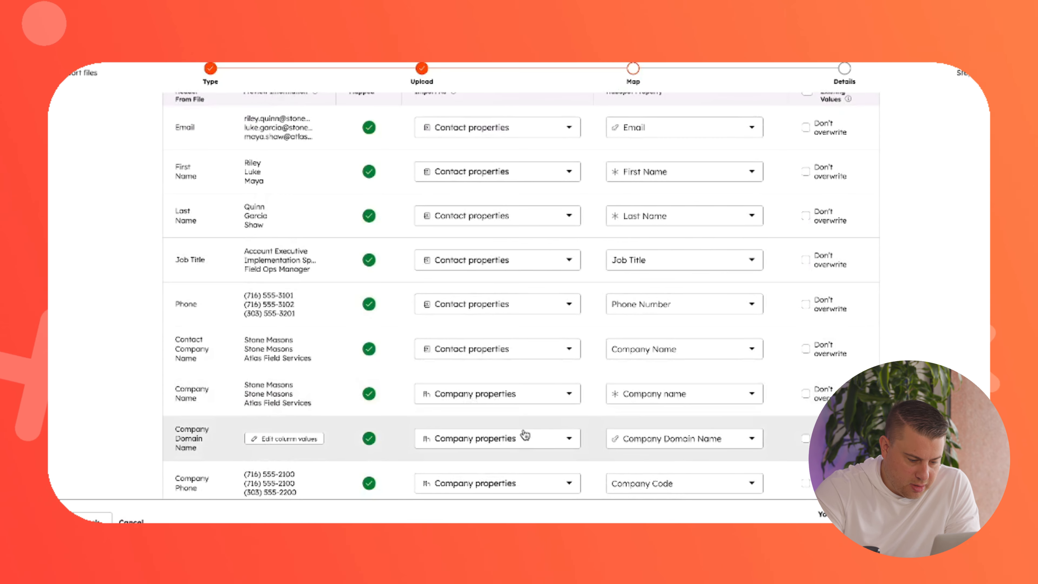
scroll(677, 429, down, 1)
scroll(676, 429, down, 1)
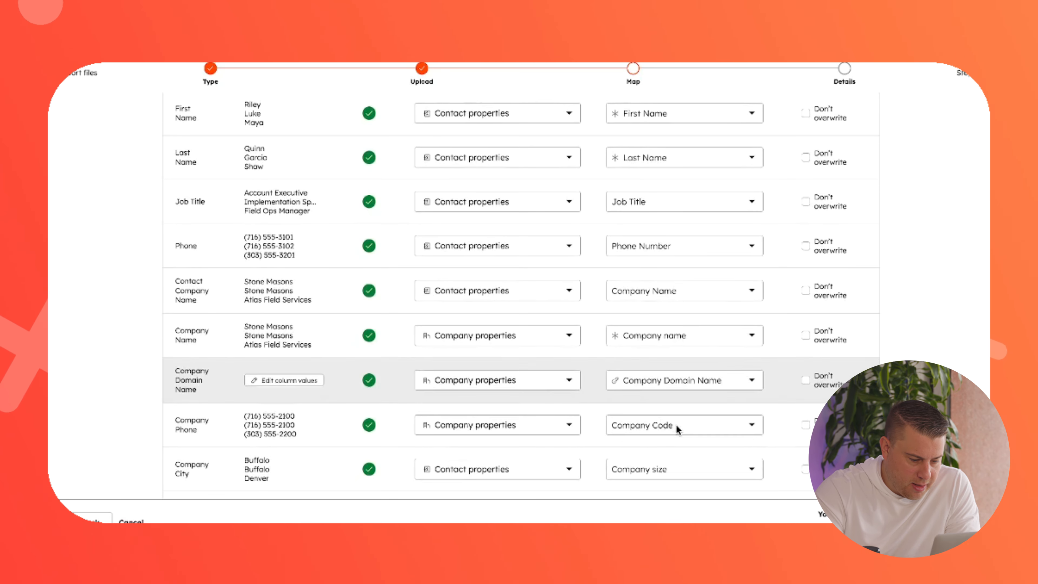
click(639, 433)
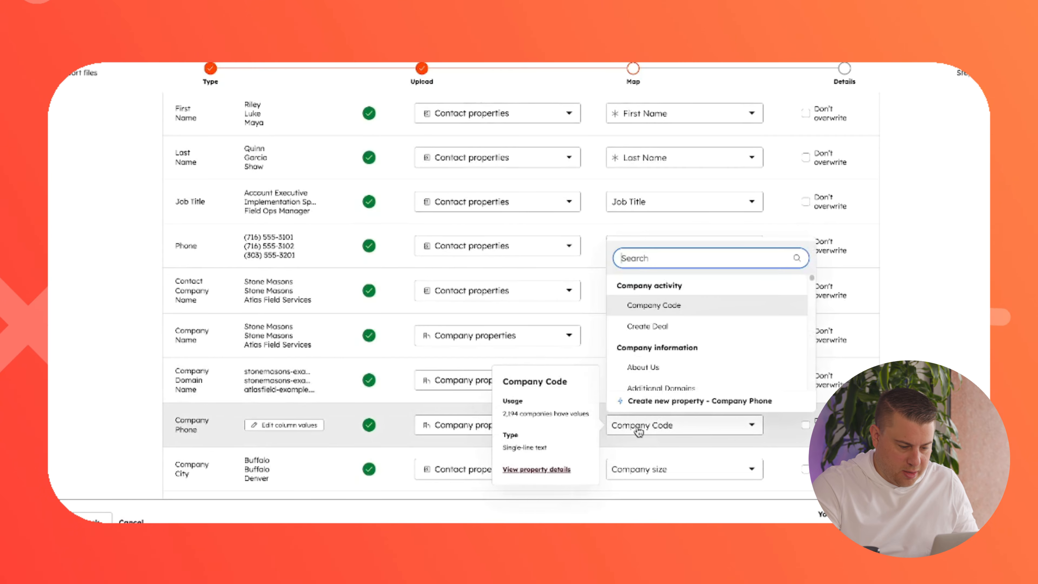
text(phone)
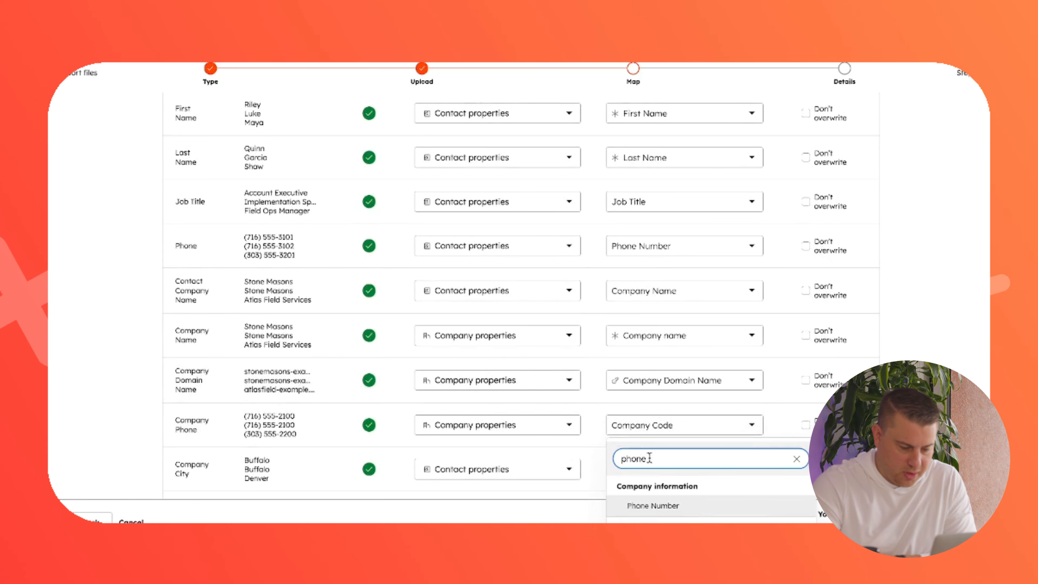
click(654, 506)
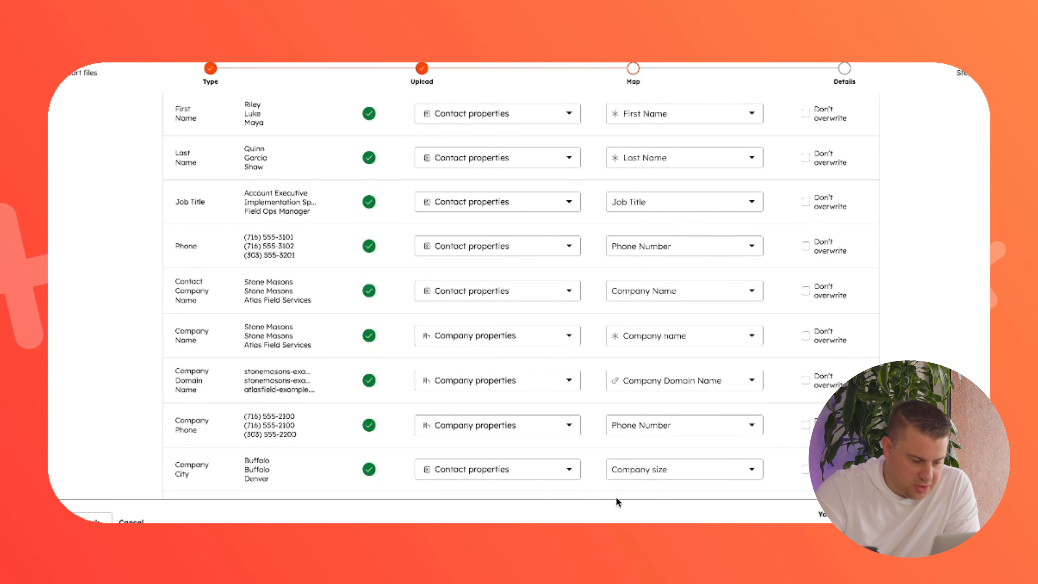
Map the Company City column to the company property City.
scroll(596, 432, down, 2)
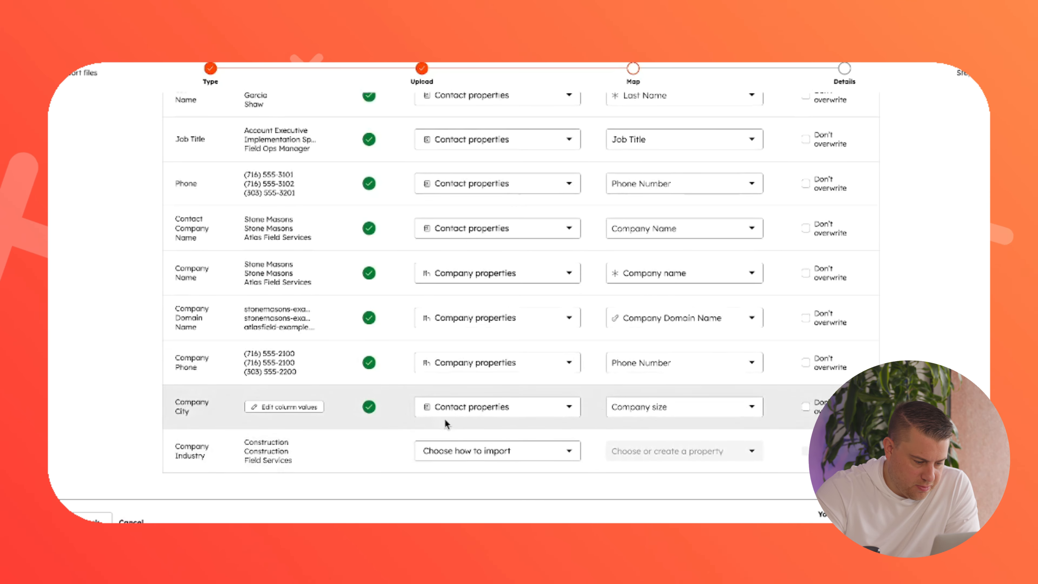
click(461, 406)
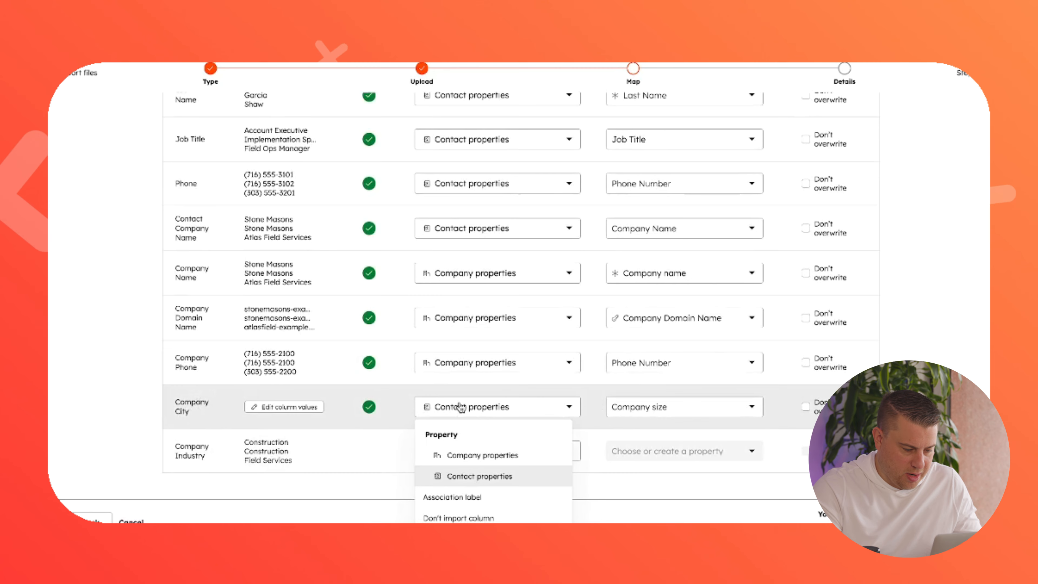
click(479, 455)
click(650, 414)
text(city)
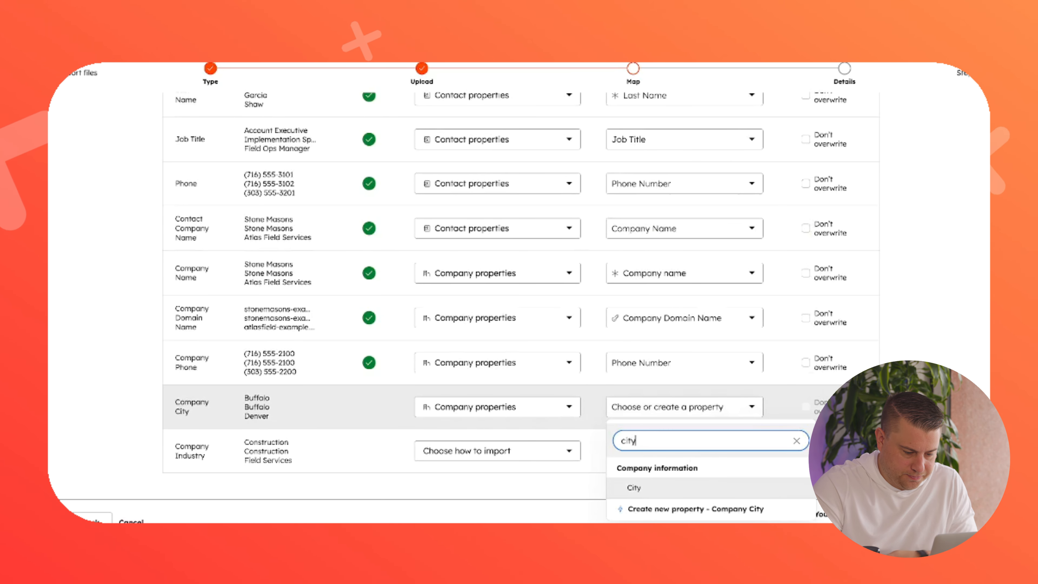
click(642, 489)
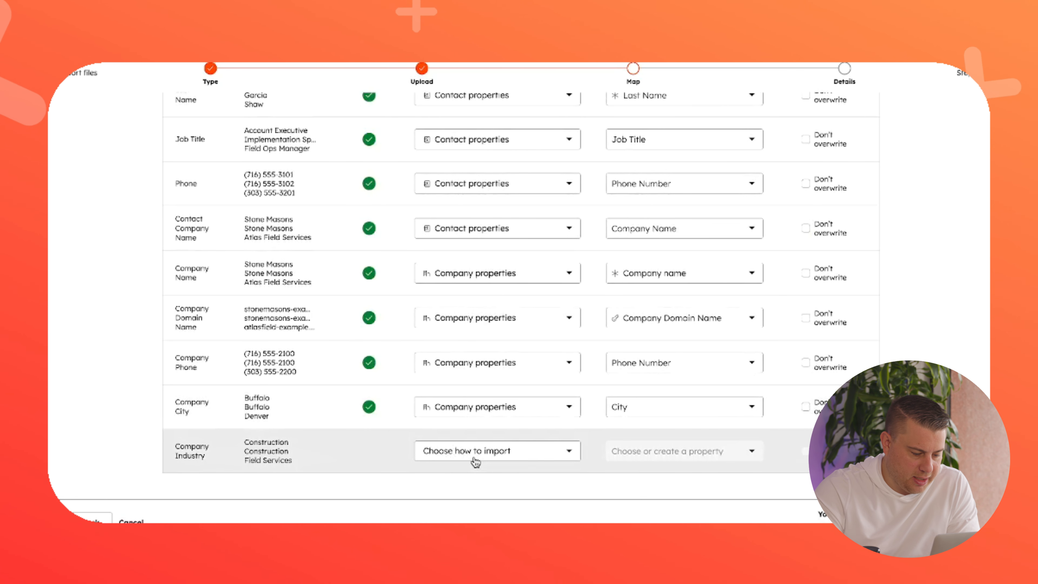
Map the Company Industry column to the custom company property Industry in the Play Shop group.
click(475, 461)
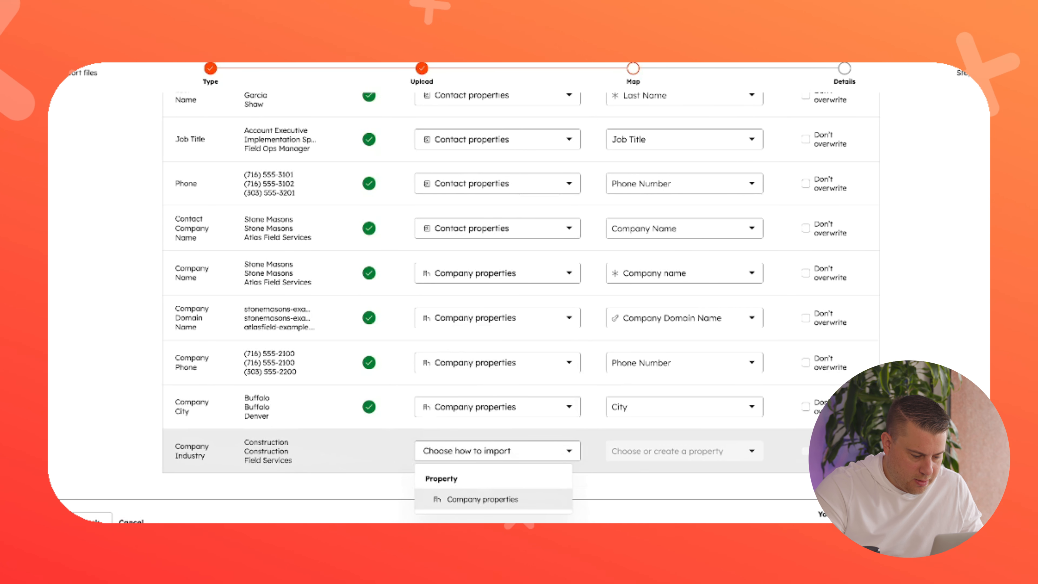
click(493, 500)
click(680, 461)
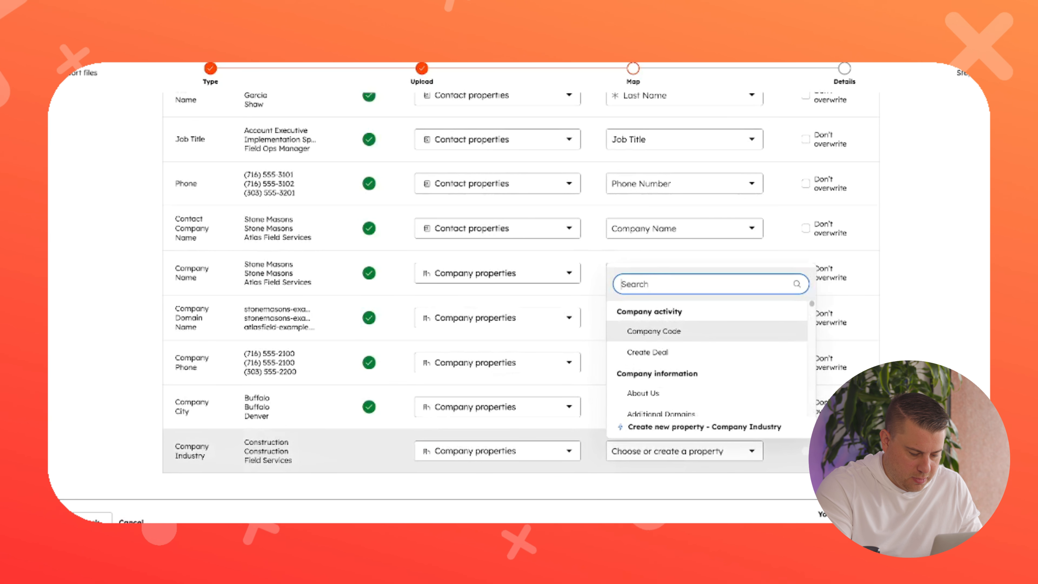
text(indus)
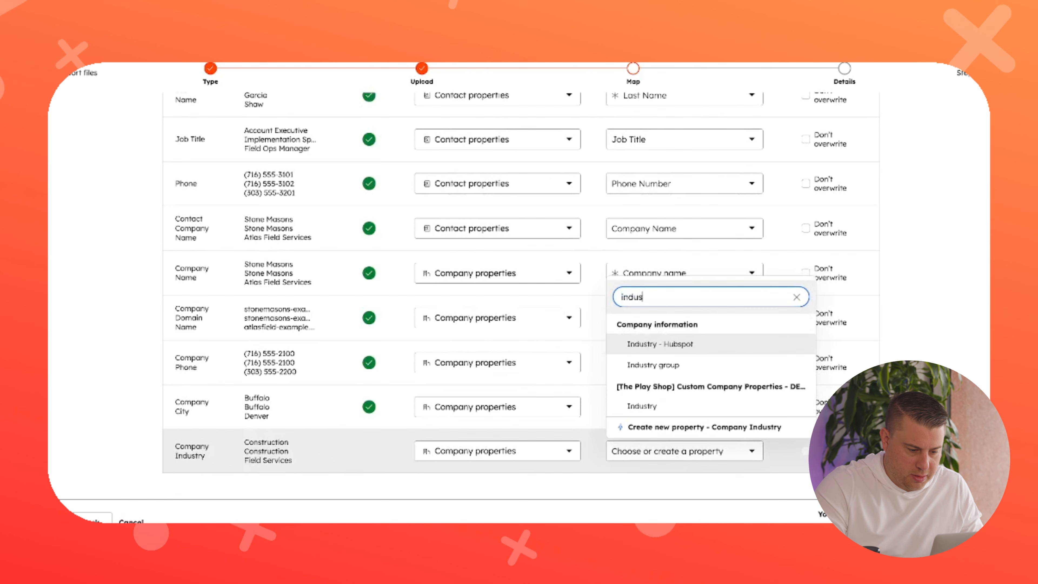
click(701, 410)
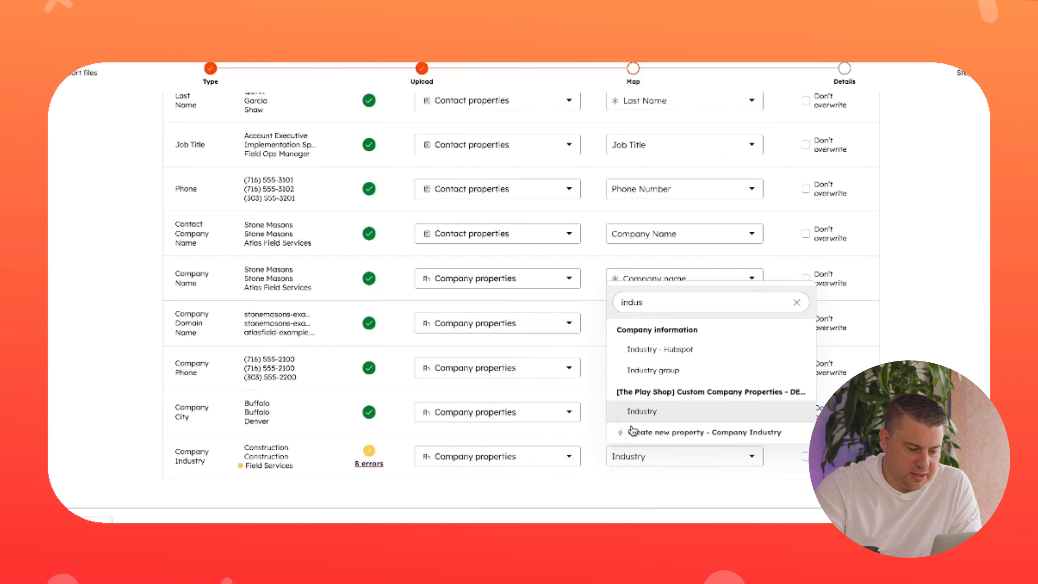
click(681, 490)
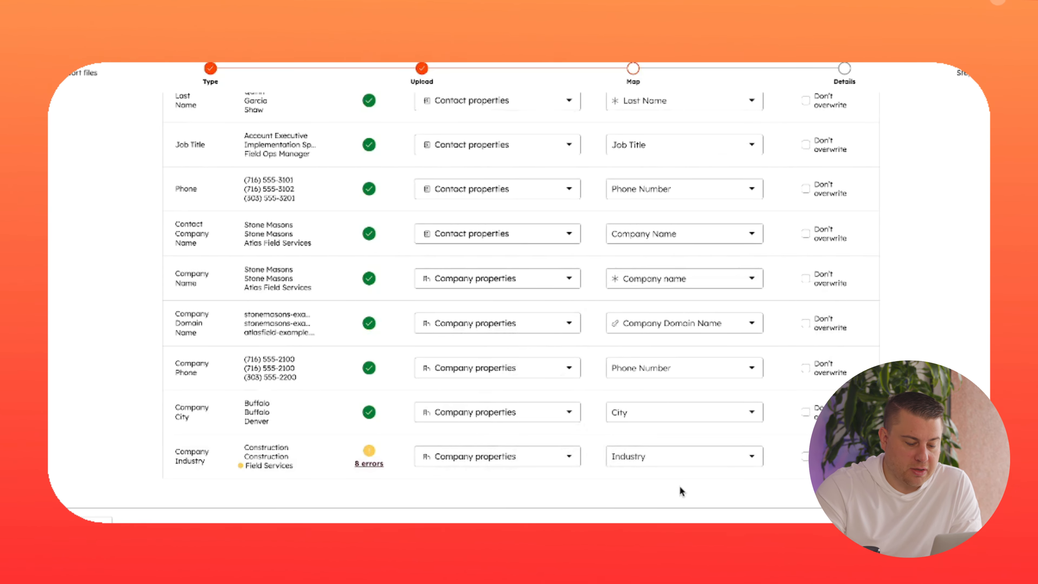
Examine the Email column's mapped property details and its available import options.
scroll(600, 337, up, 4)
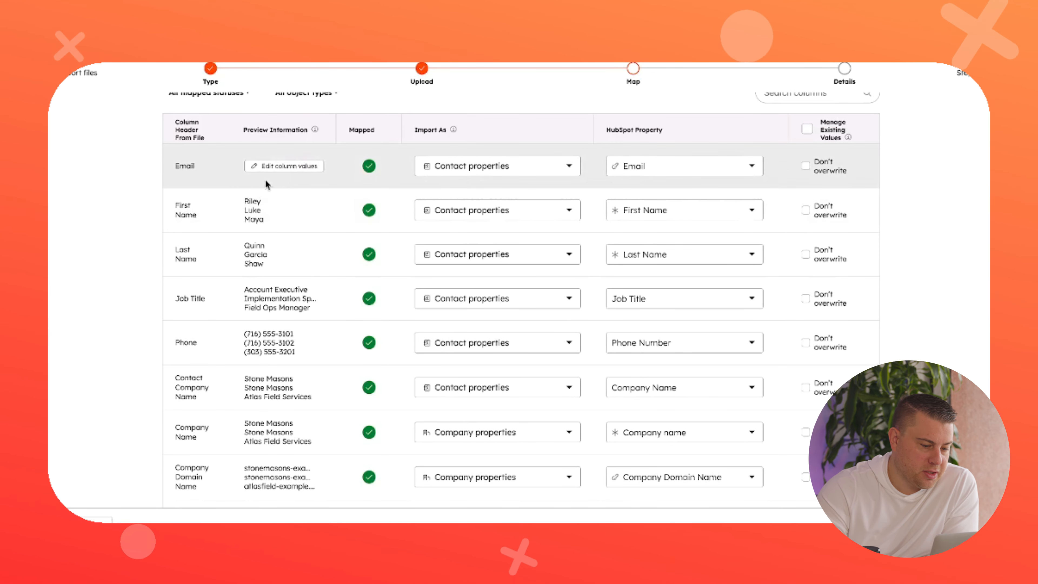
mouse_move(741, 175)
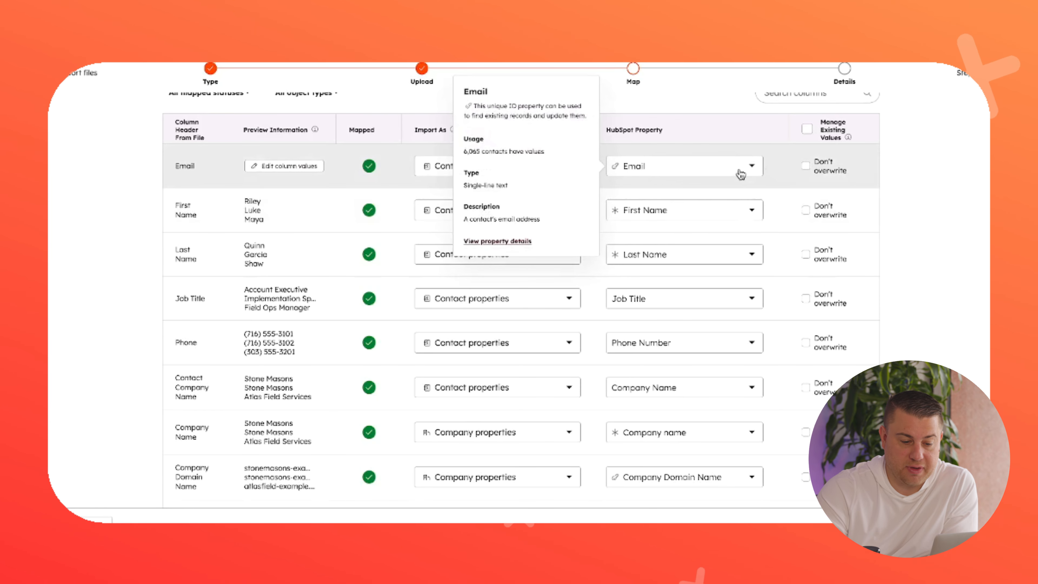
click(435, 166)
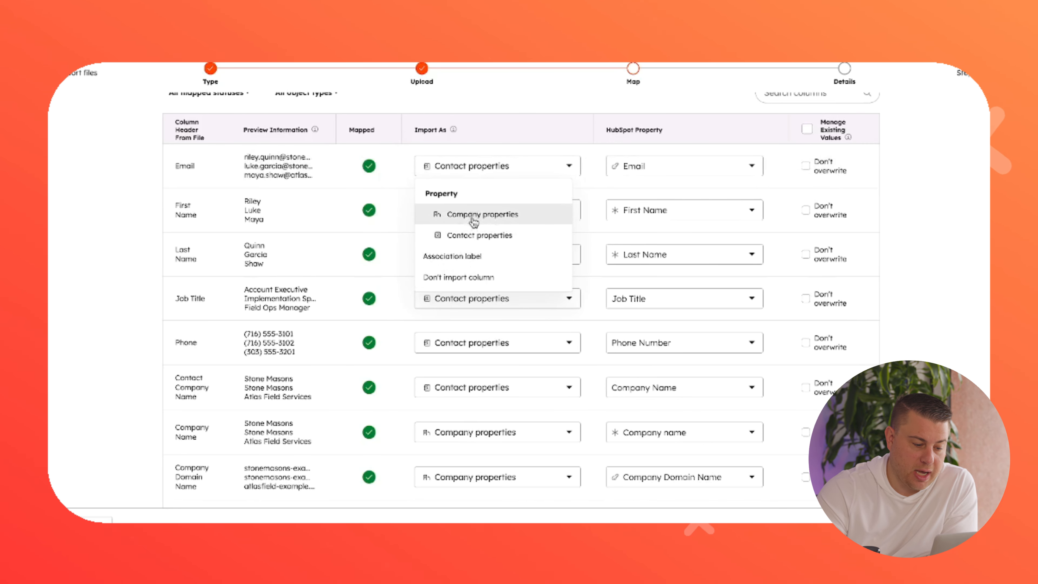
Set the Company Domain Name column to Don't import column.
scroll(682, 250, down, 4)
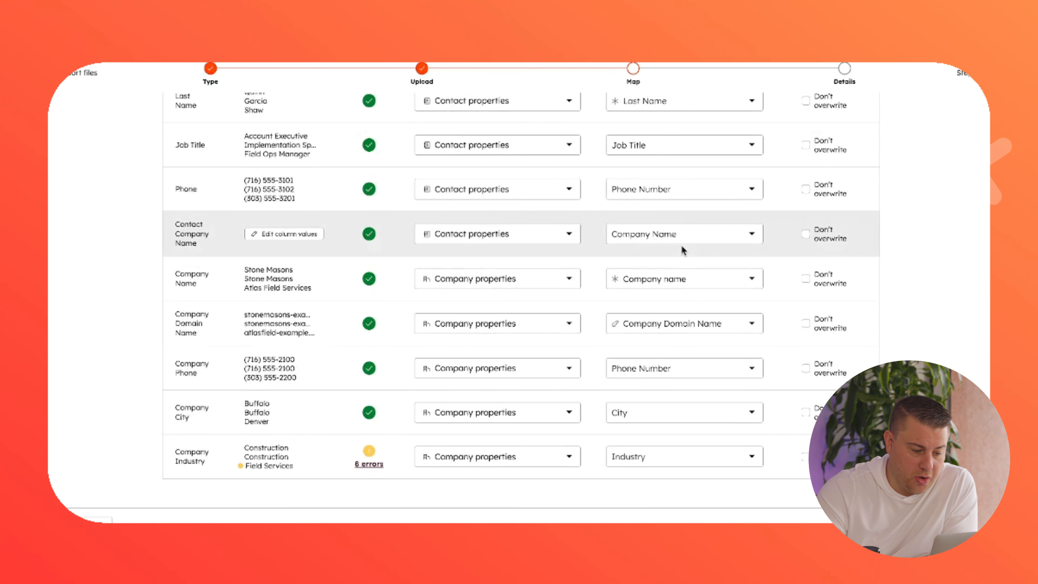
click(561, 332)
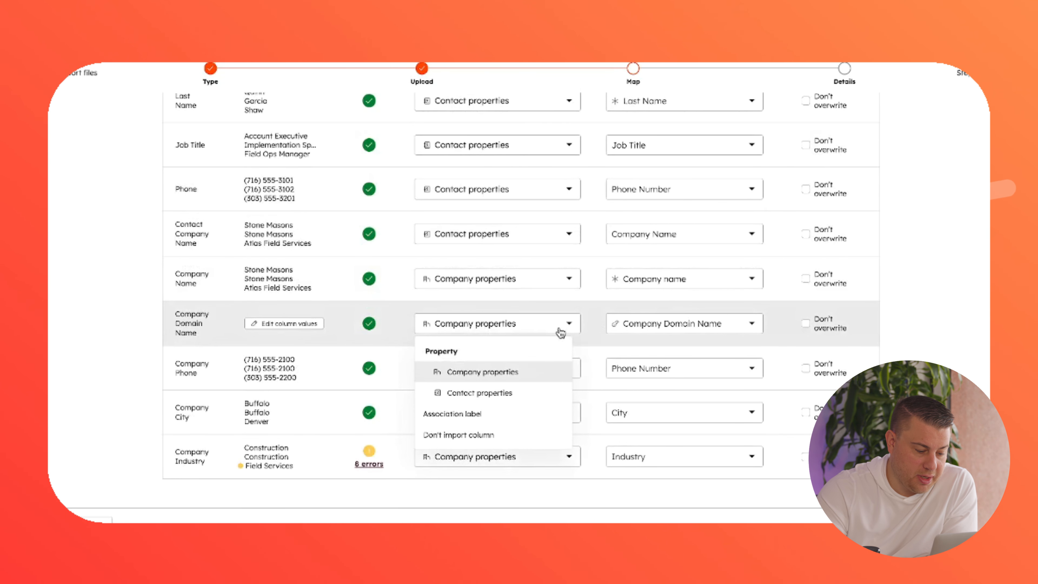
click(488, 437)
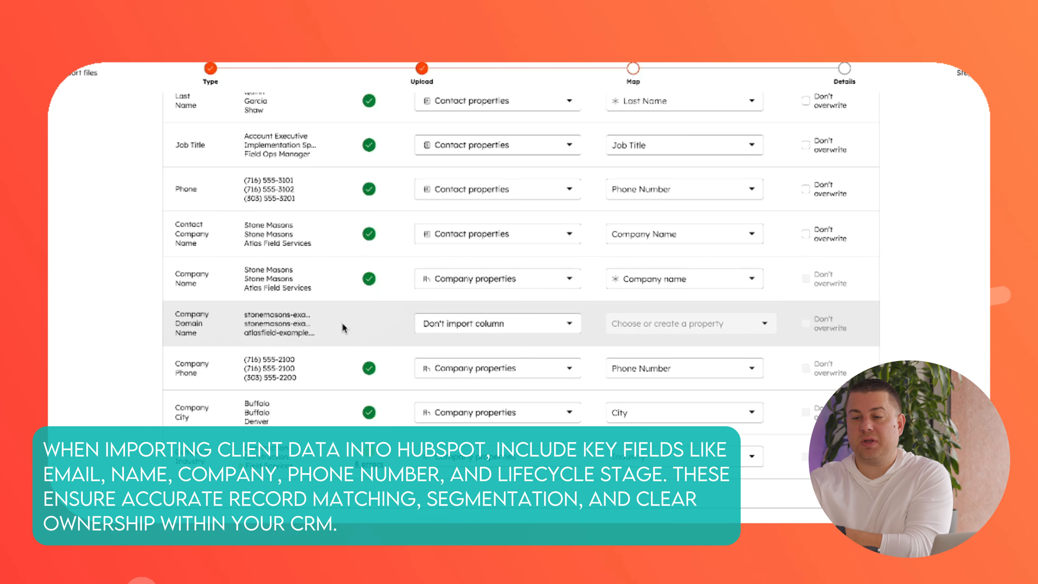
Import the Company Domain Name column as company properties and map it to Website URL.
click(486, 325)
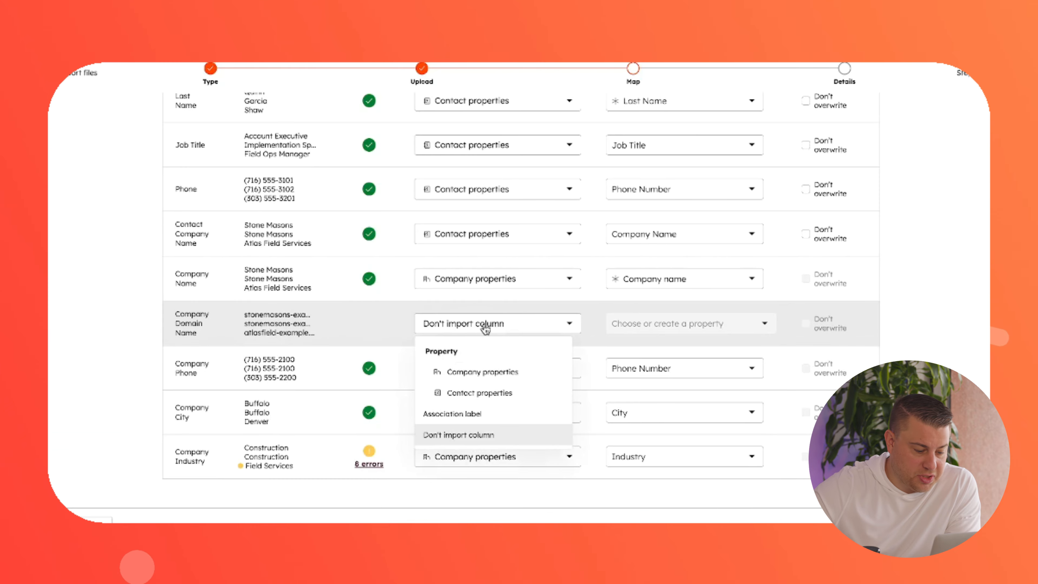
click(489, 372)
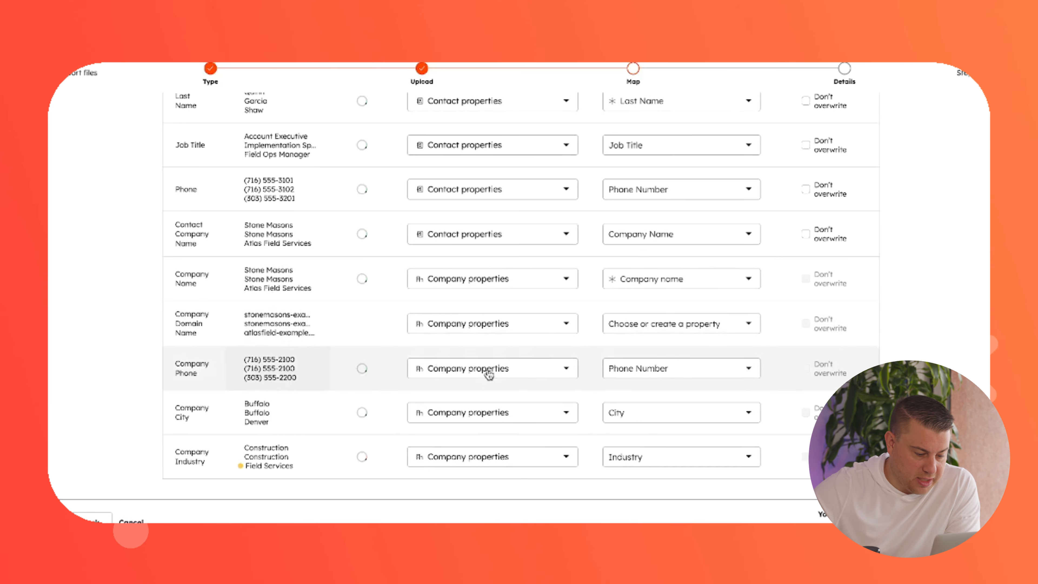
click(652, 330)
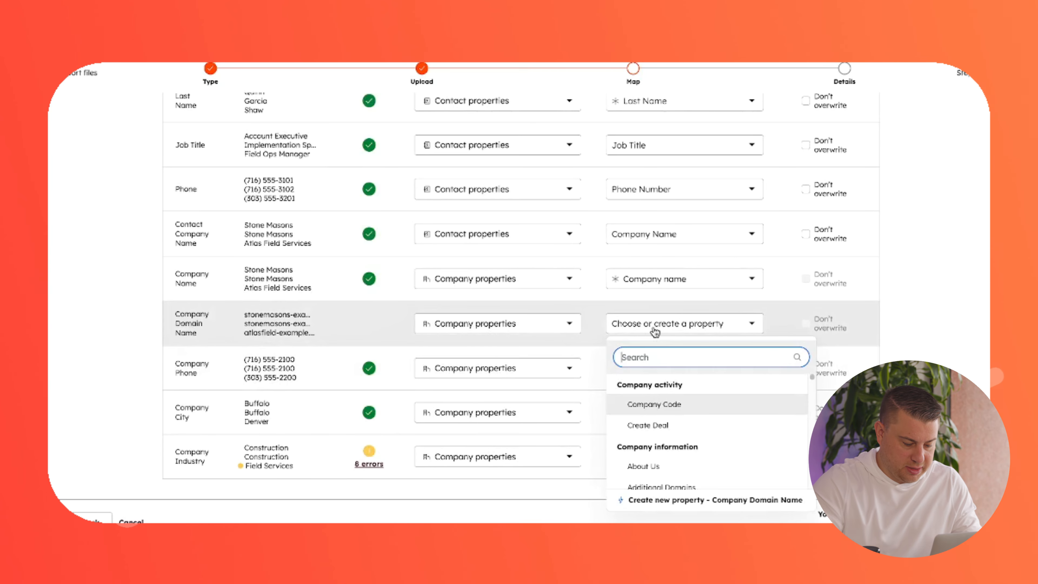
text(web)
key(Down)
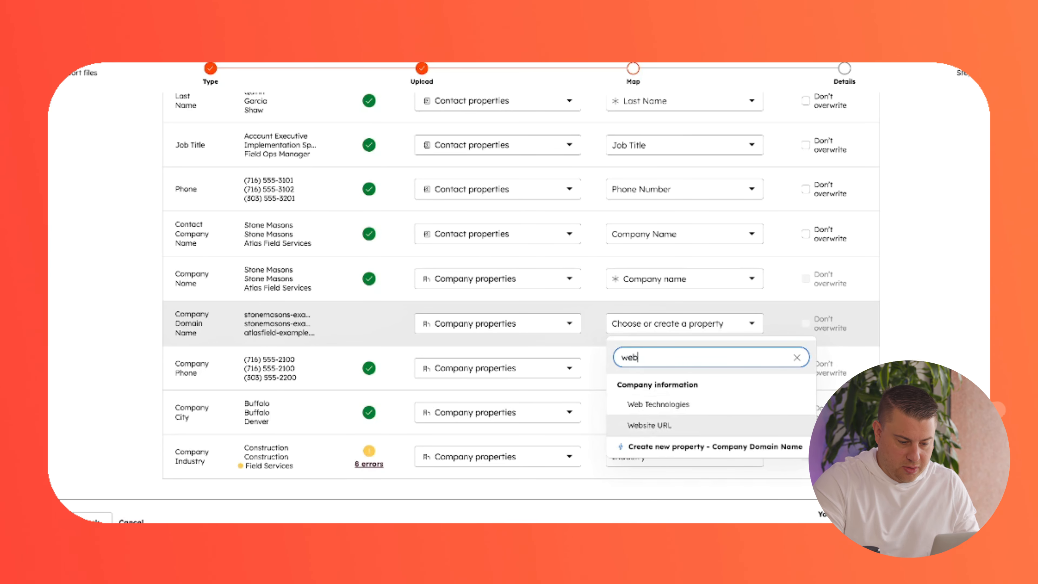
key(Return)
Change the Company Domain Name column's mapping to the company property Company Domain Name.
click(719, 326)
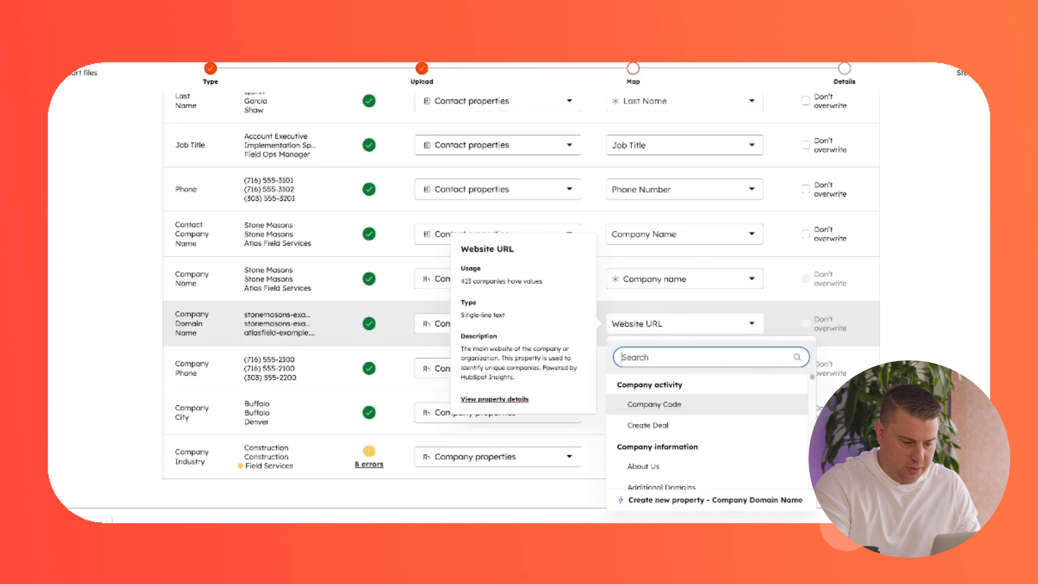
text(dom)
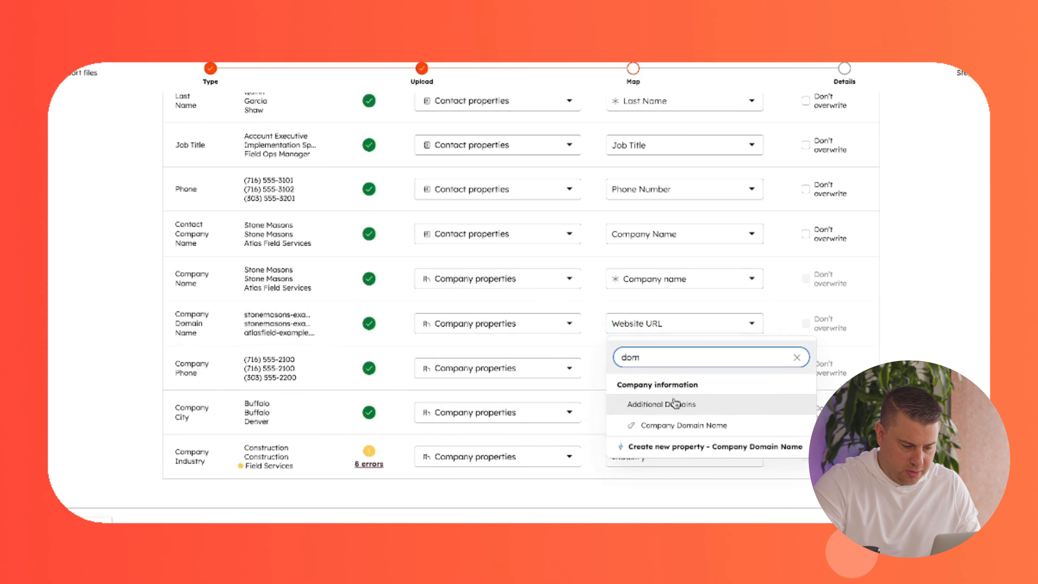
click(675, 427)
Compare the property details of the Email and Company Domain Name mappings, checking which are unique identifiers.
scroll(597, 283, up, 7)
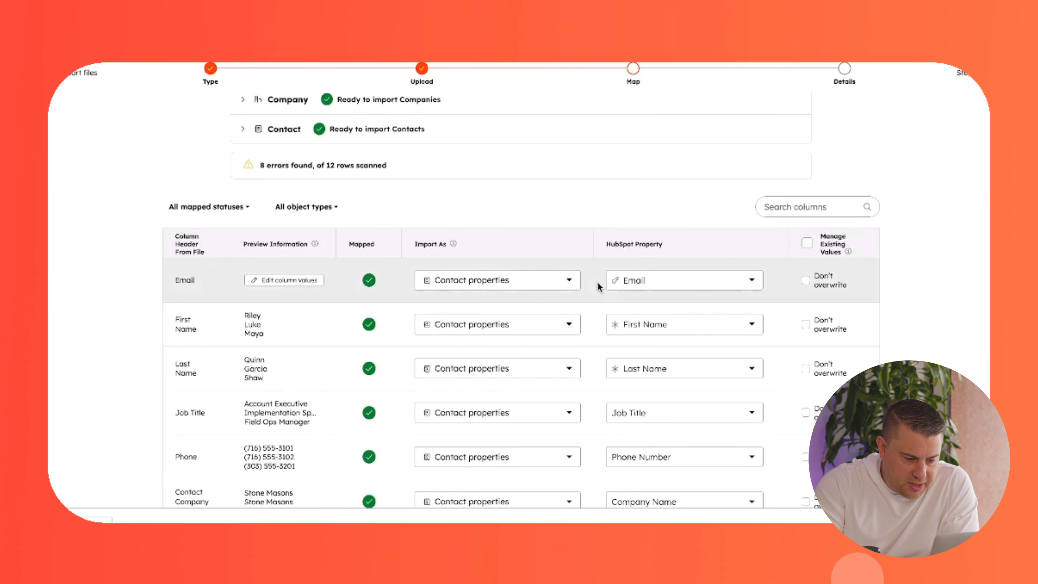
mouse_move(618, 288)
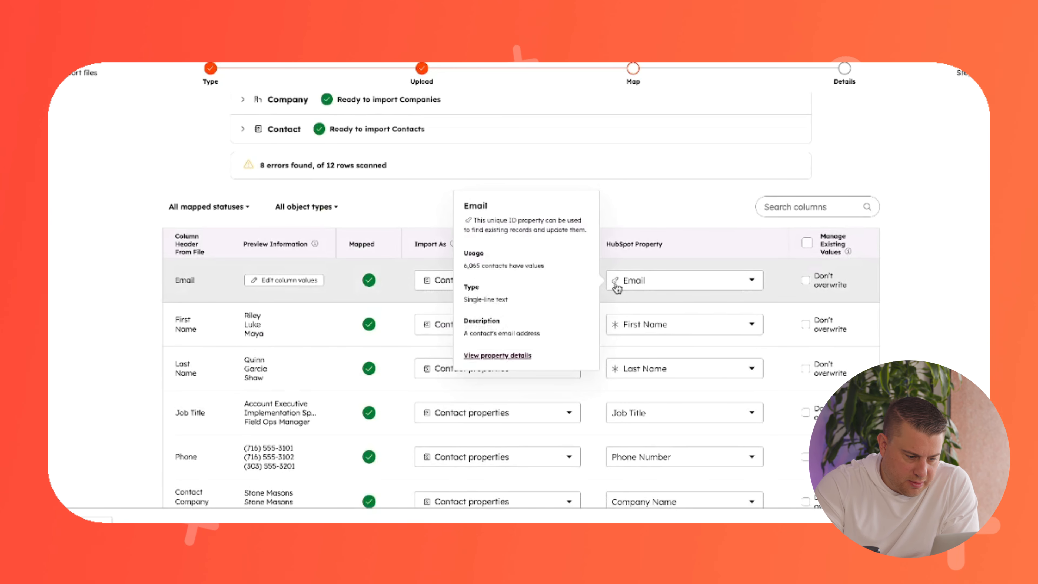
scroll(615, 287, down, 5)
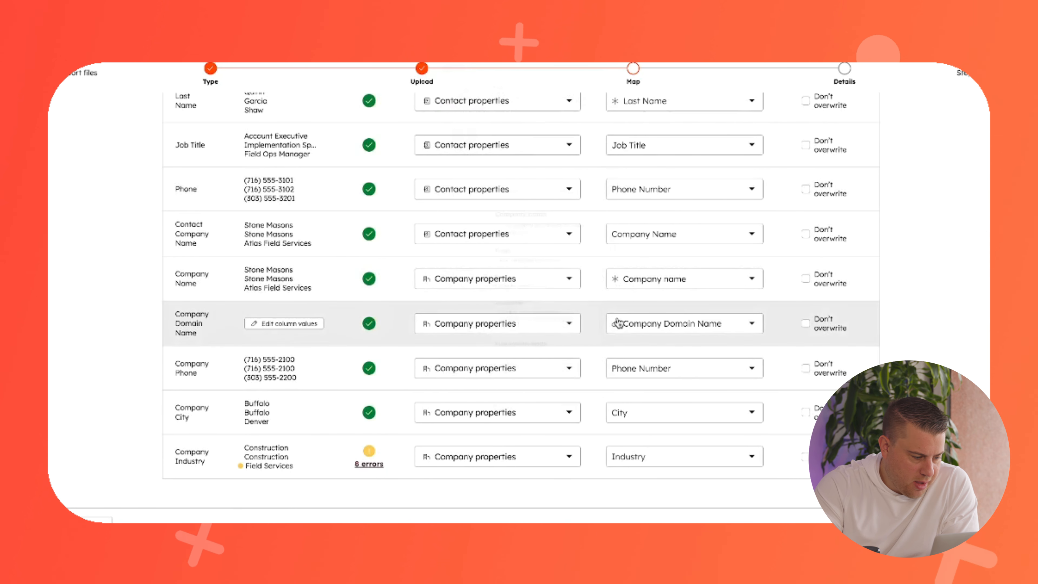
mouse_move(617, 324)
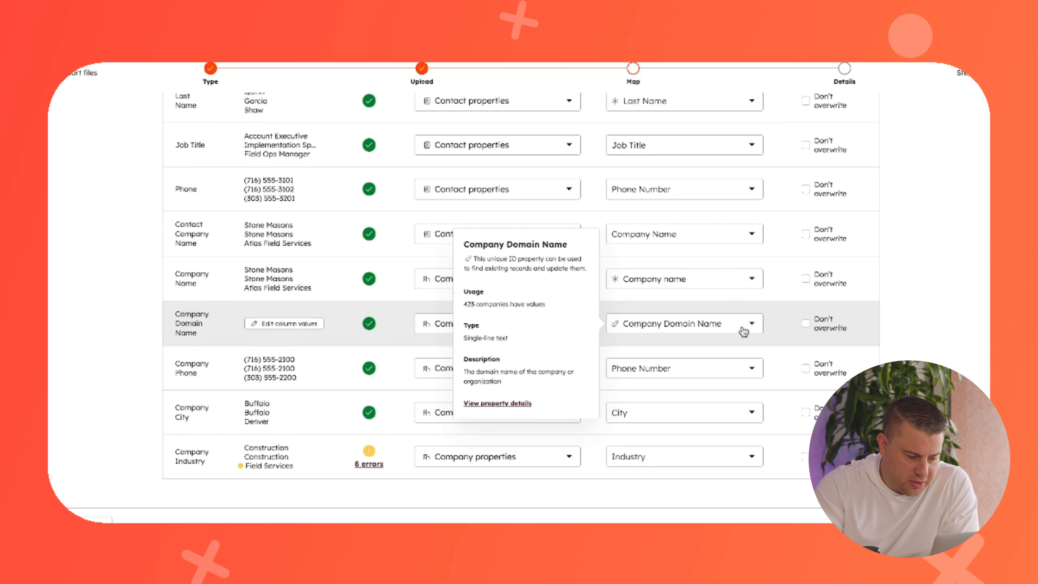
Review the import errors of the Company Industry column and close the error details.
click(368, 465)
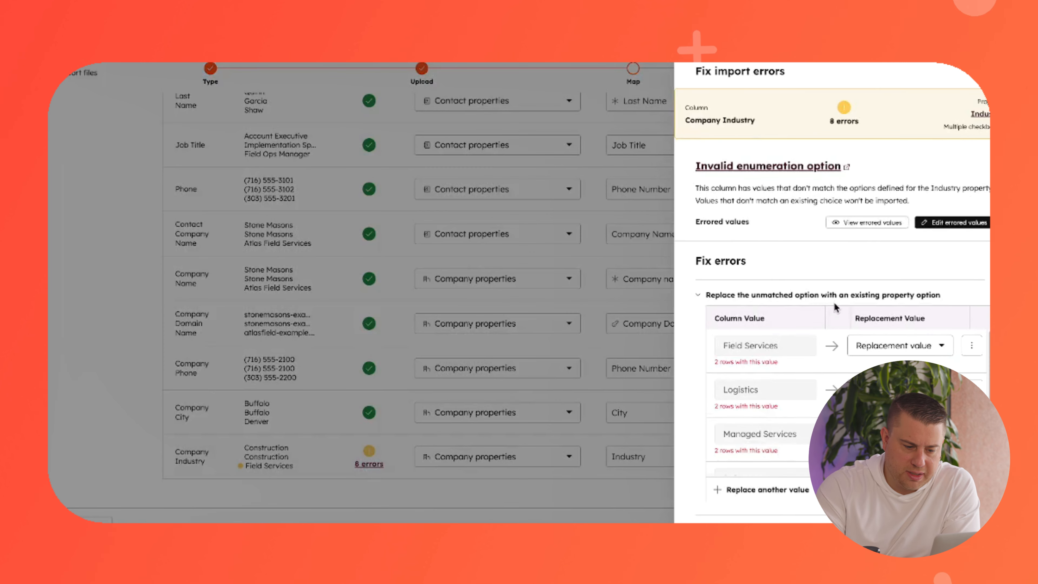
scroll(835, 306, down, 1)
scroll(834, 306, up, 1)
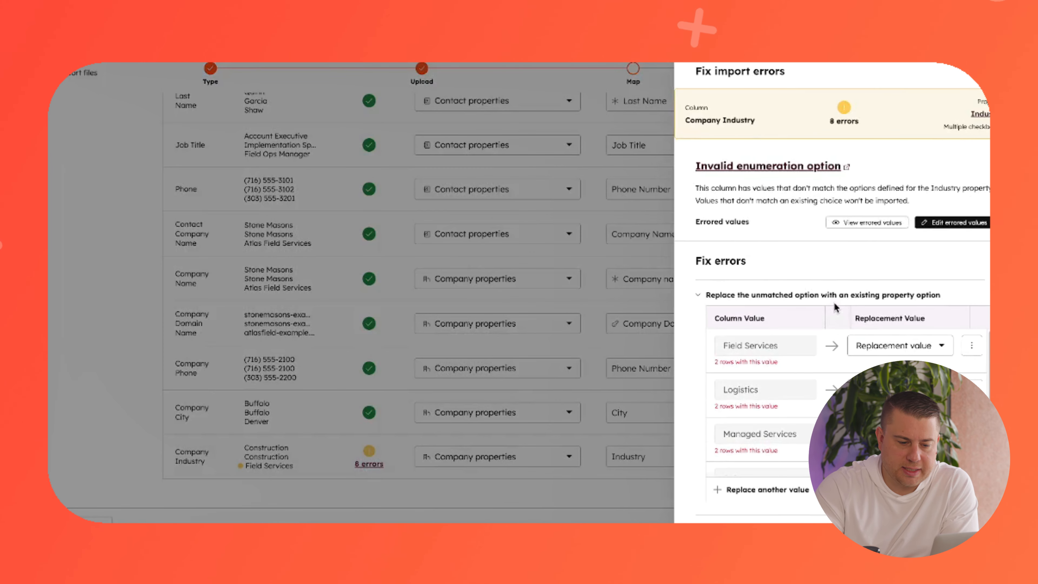
click(999, 71)
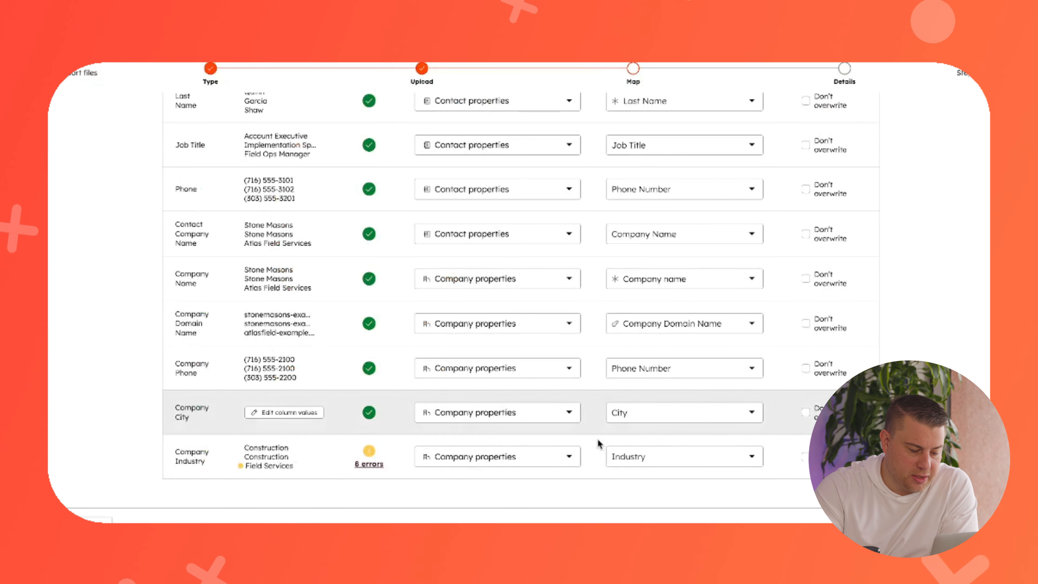
Search the company properties for "industry" and check the Company Industry values in the source spreadsheet.
click(635, 457)
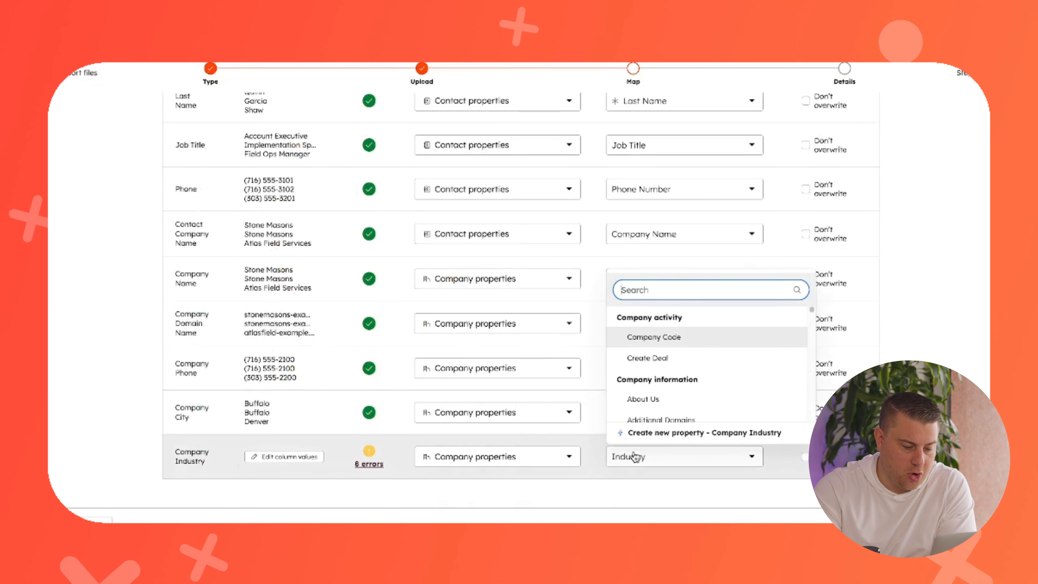
text(industry)
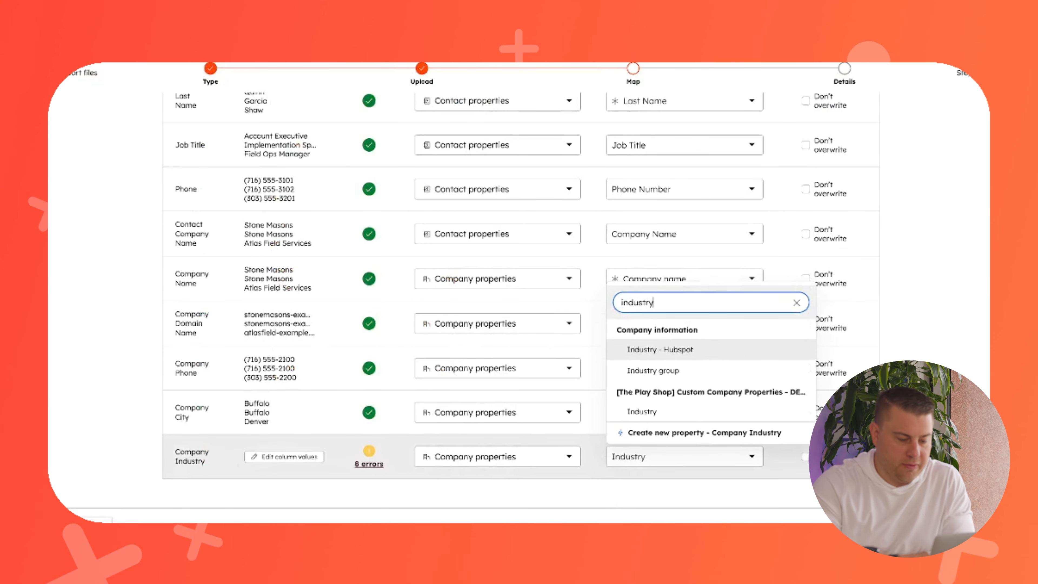
mouse_move(665, 417)
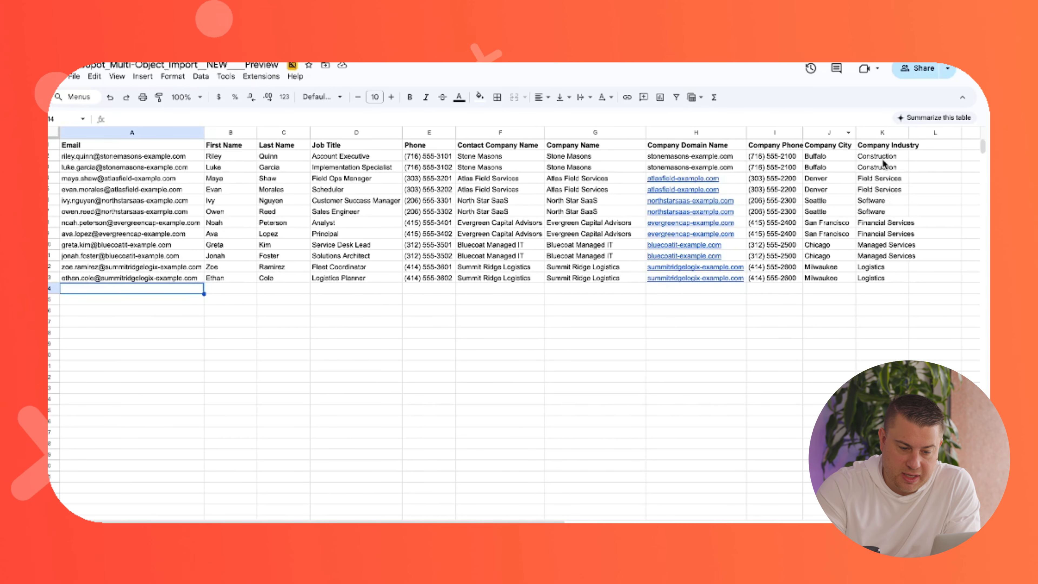
drag(882, 158, 883, 246)
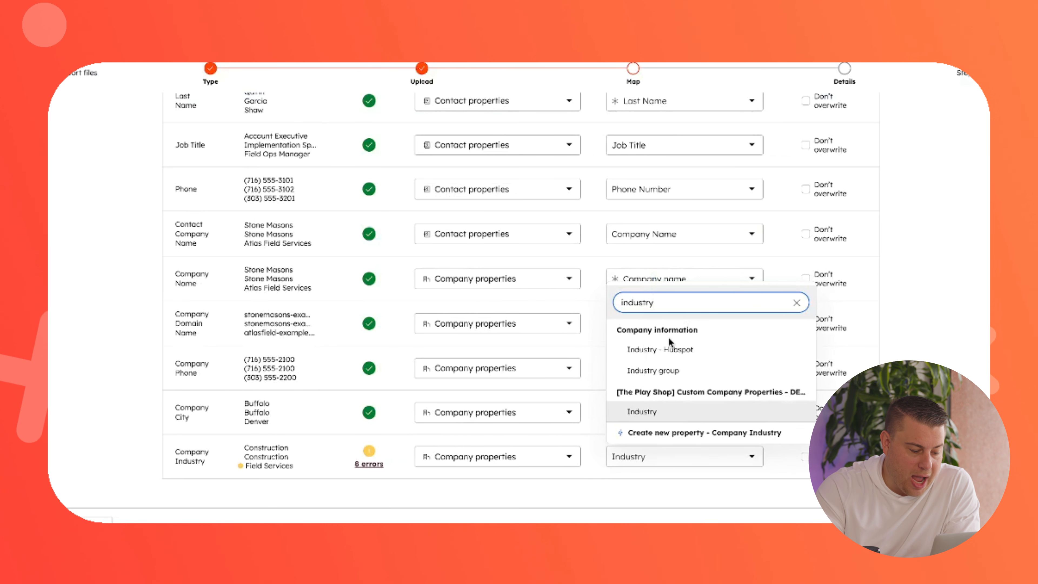
In the Company Industry errors, replace Field Services with Construction and Logistics with the option starting with "Logistics and".
click(370, 464)
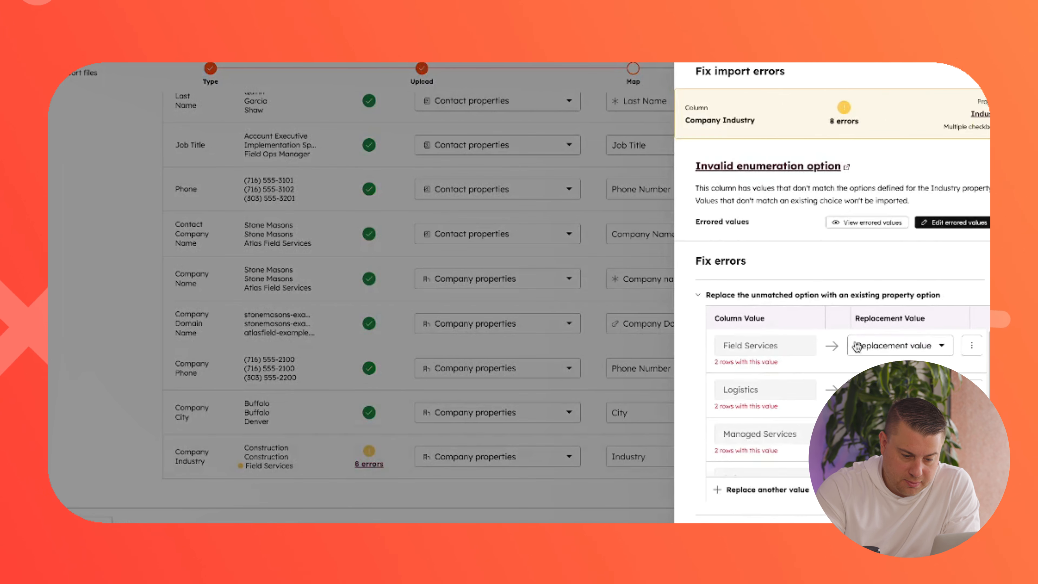
click(857, 347)
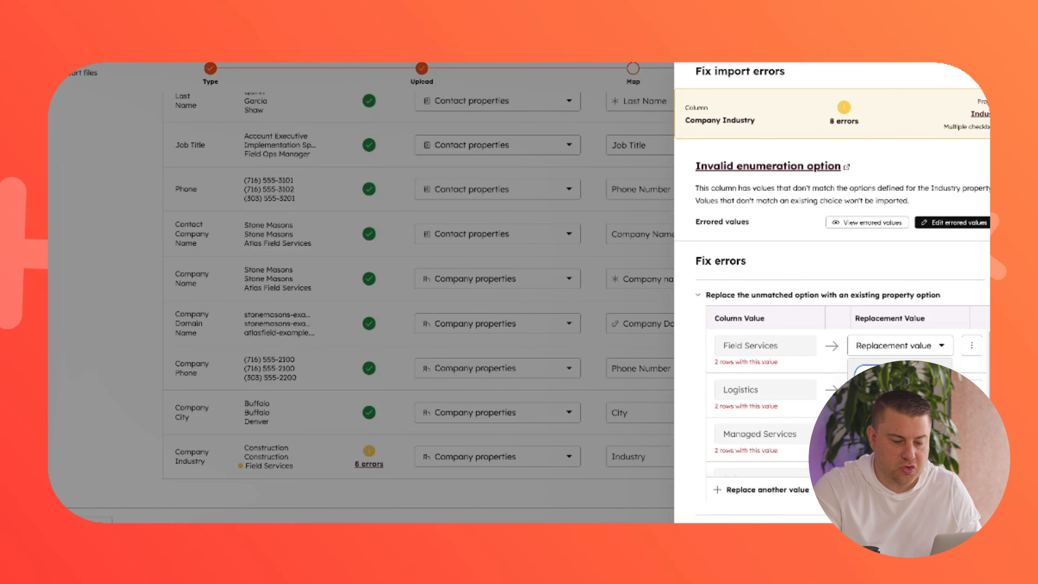
click(883, 403)
click(864, 335)
click(891, 390)
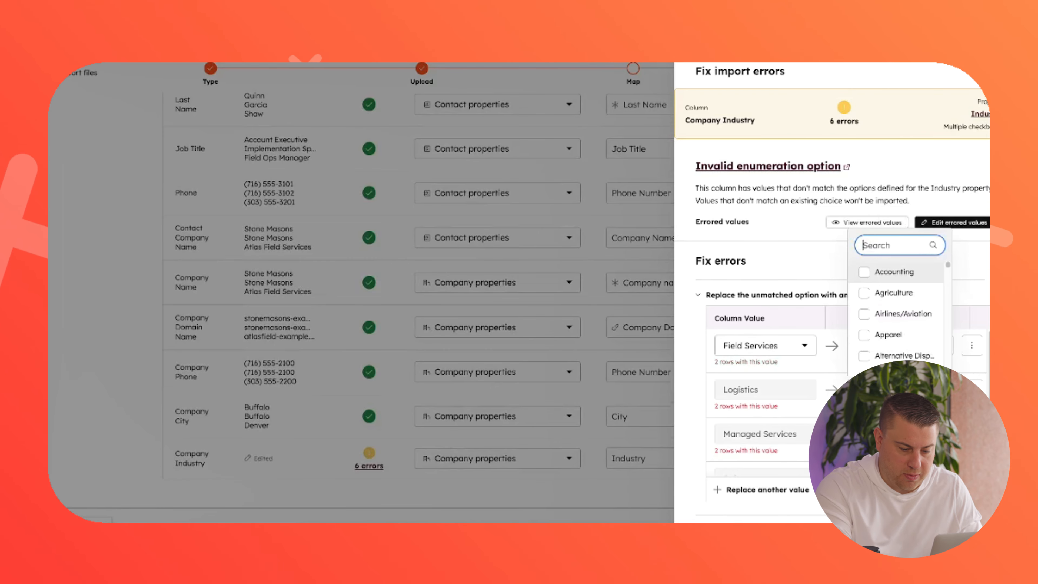
scroll(899, 315, down, 15)
click(864, 314)
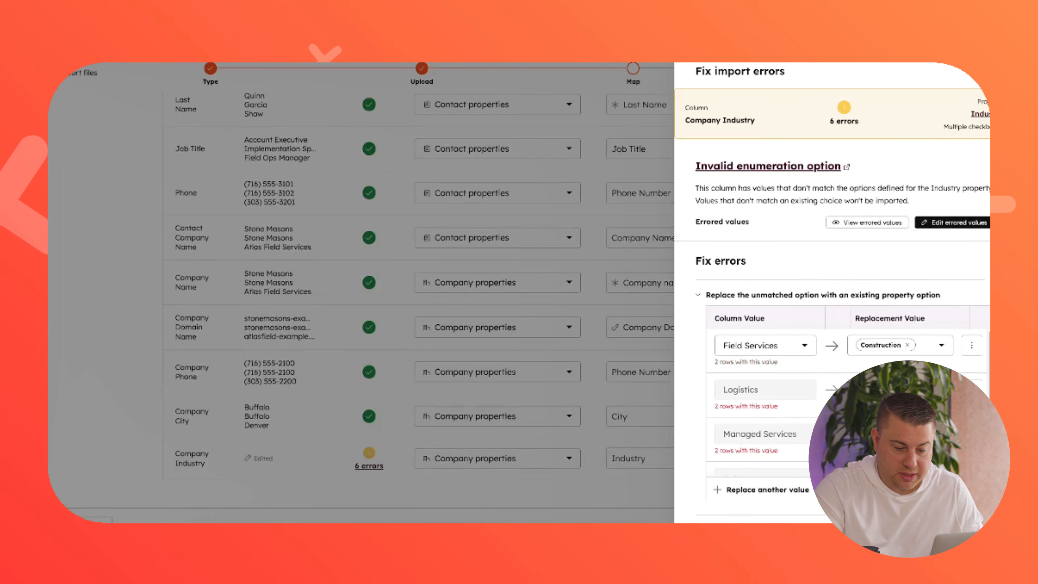
Replace Managed Services with an Industry option found by searching "service", and choose an existing option for Software.
click(891, 390)
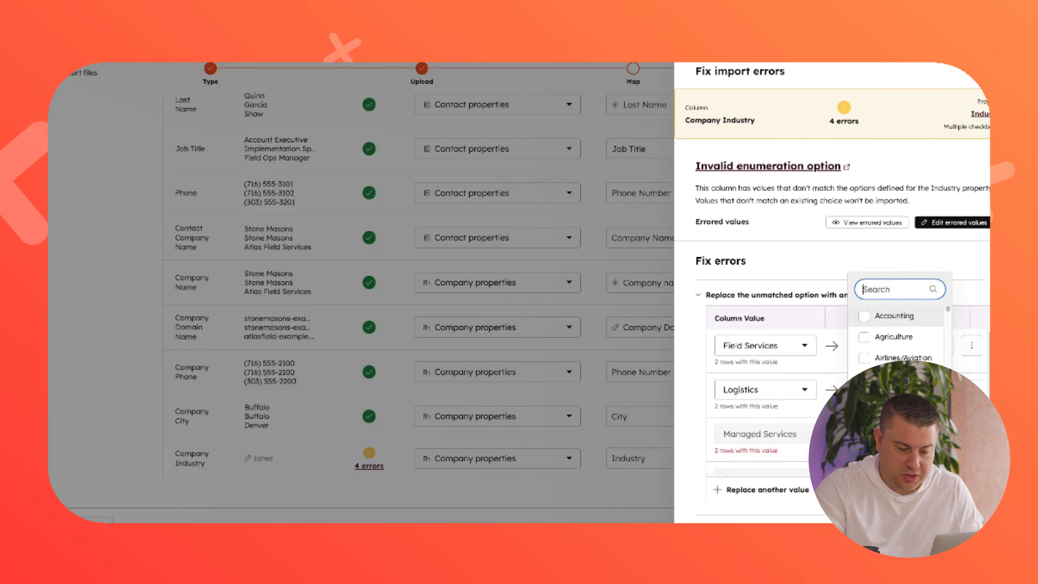
text(service)
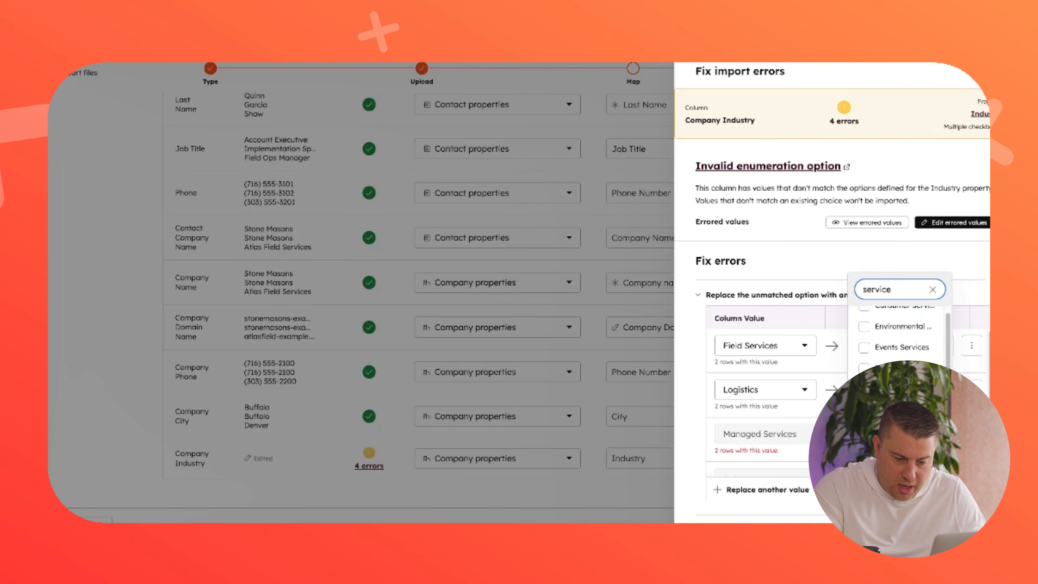
scroll(912, 359, down, 3)
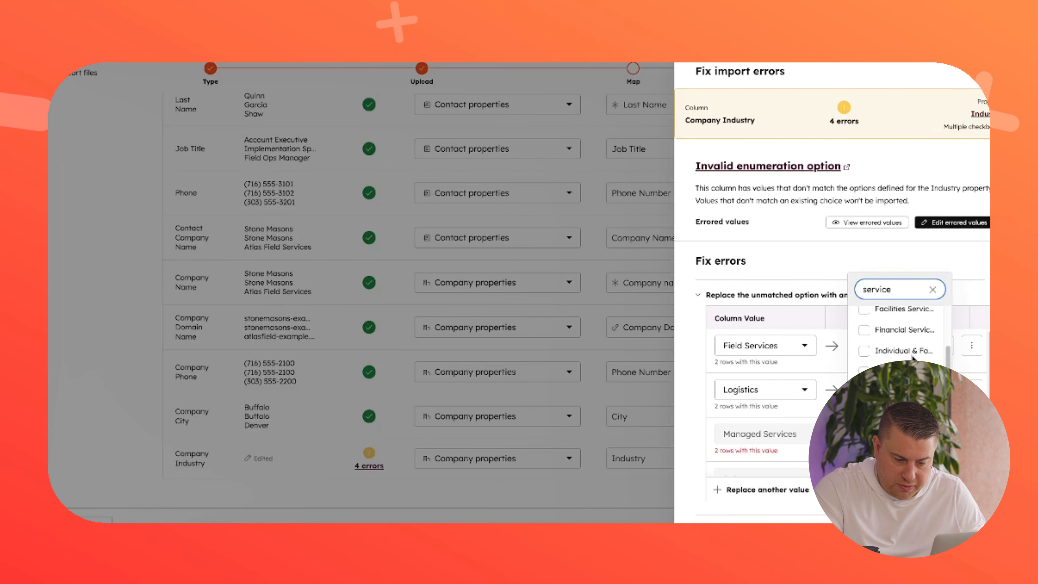
scroll(912, 357, down, 1)
click(895, 369)
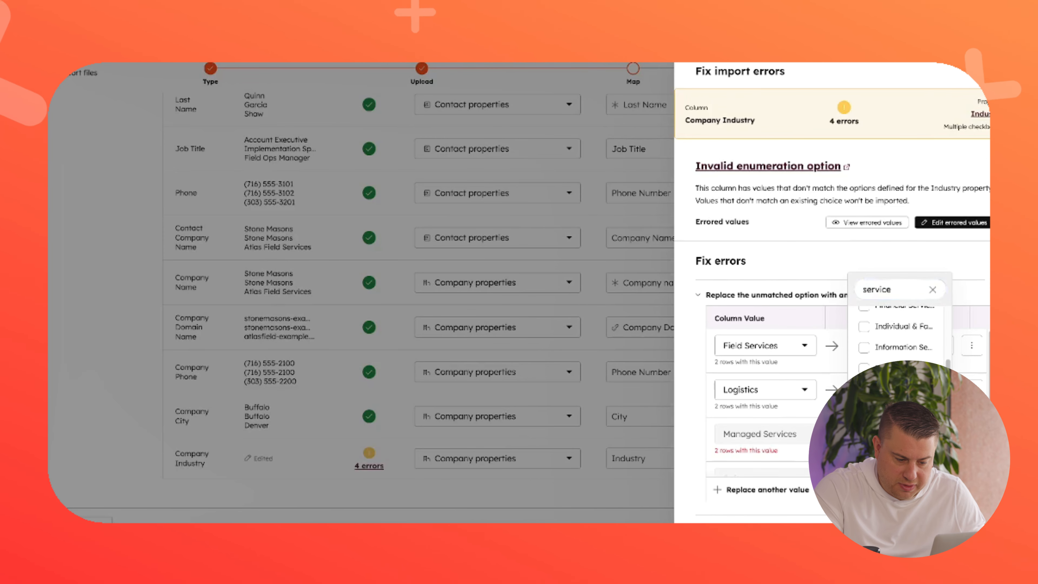
key(Escape)
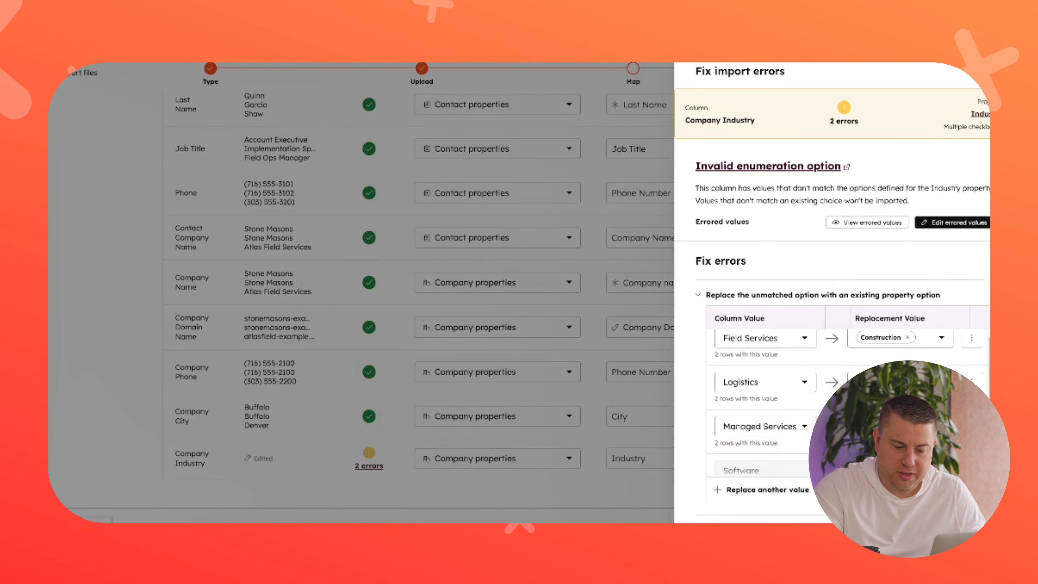
scroll(765, 393, down, 1)
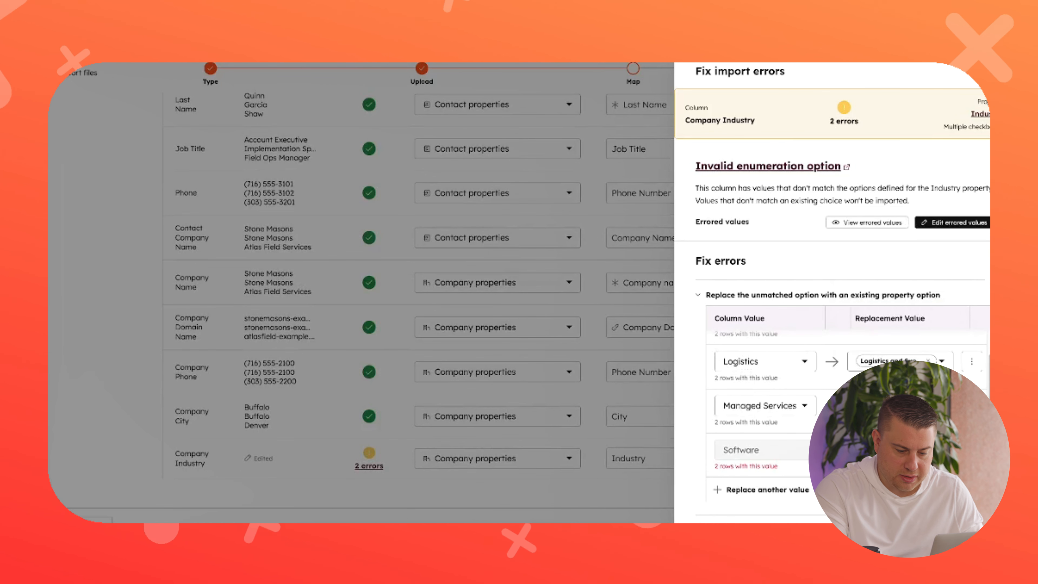
click(891, 415)
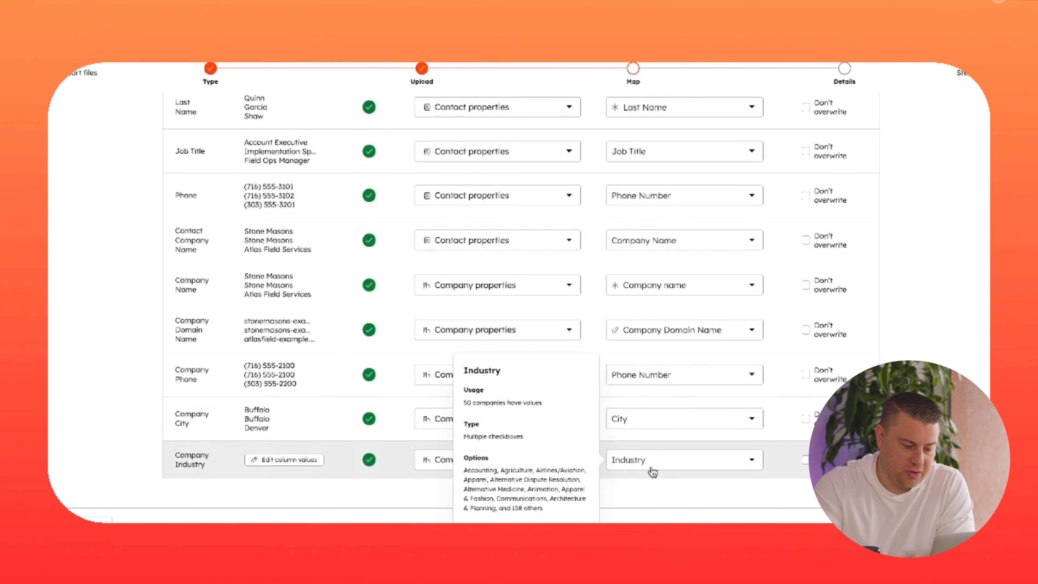
Change the Company Industry column's mapping to the company property Industry - Hubspot.
click(650, 468)
text(industry)
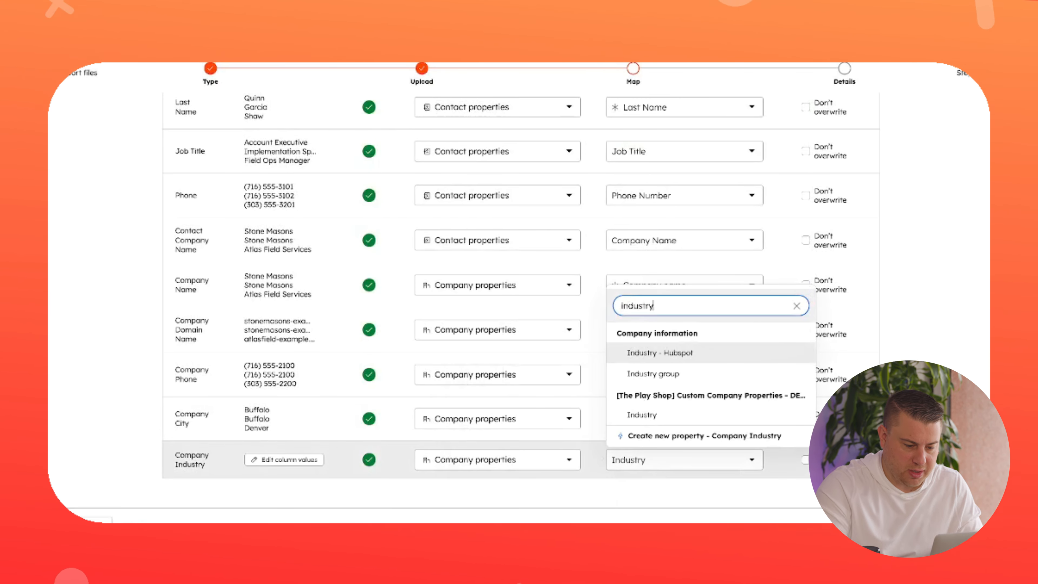
click(679, 354)
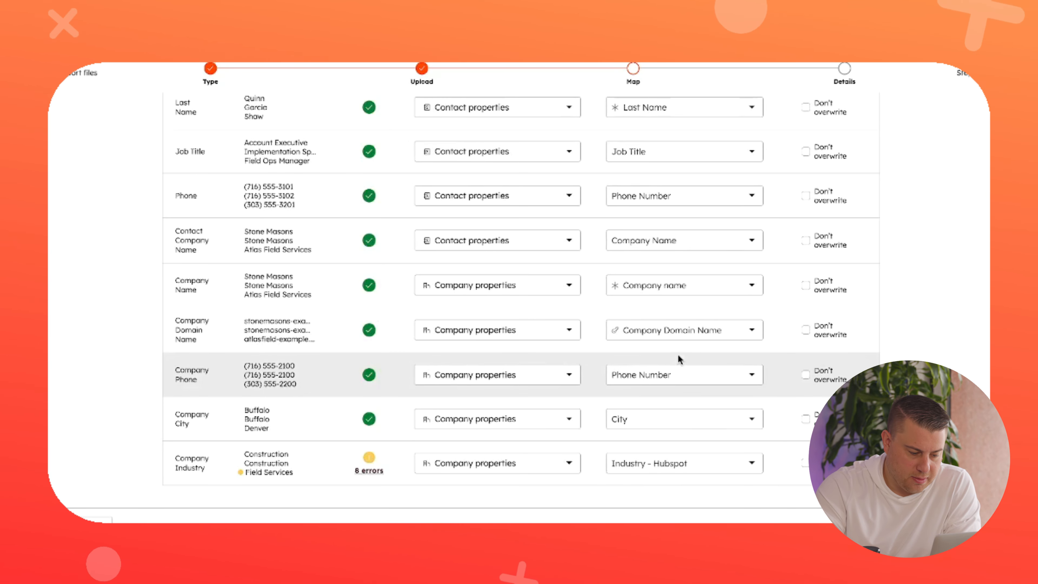
For the Industry - Hubspot mapping errors, replace Field Services with Construction and Logistics with the option starting with "Logistics and".
click(370, 471)
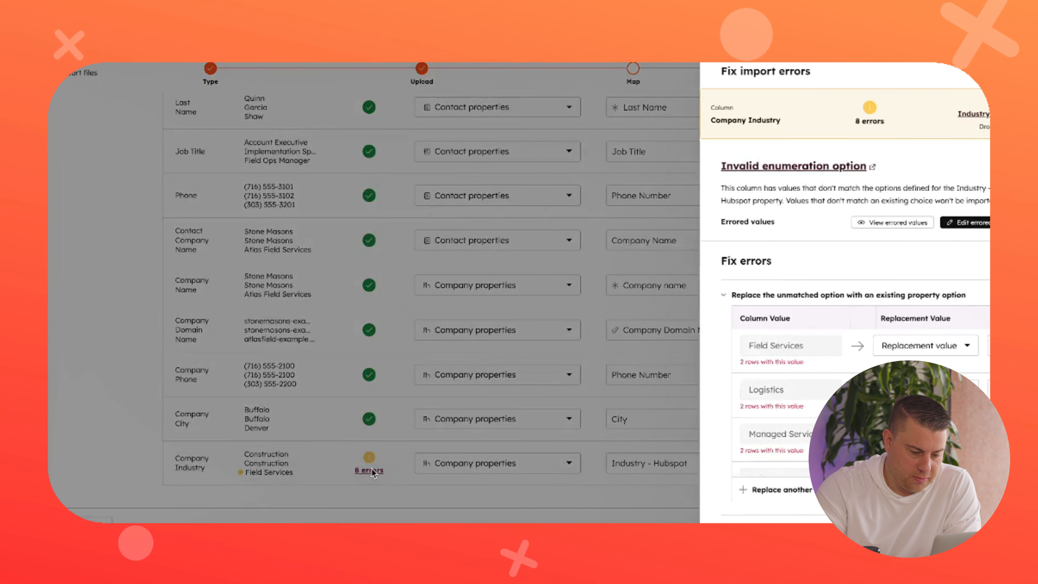
click(900, 353)
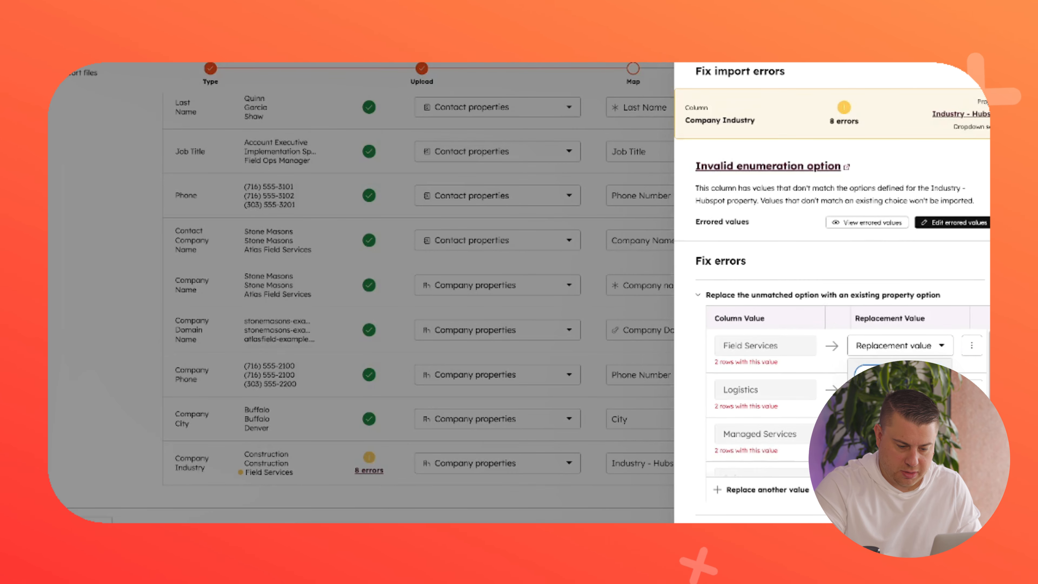
click(896, 402)
click(901, 390)
text(lo)
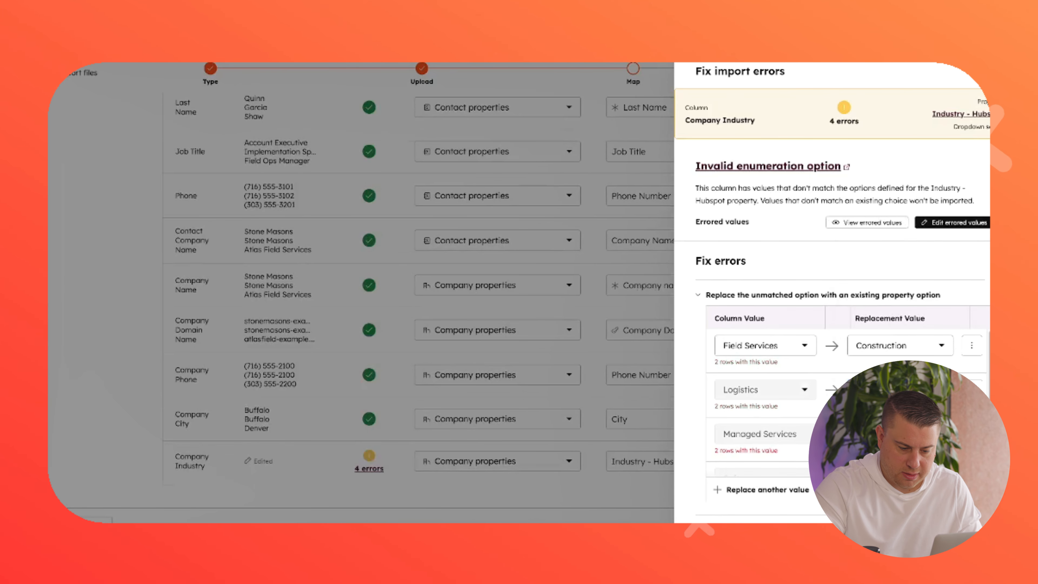
Replace Managed Services with an option found by searching "pro", choose an existing option for Software, and close the error details.
click(900, 434)
text(pro)
click(892, 389)
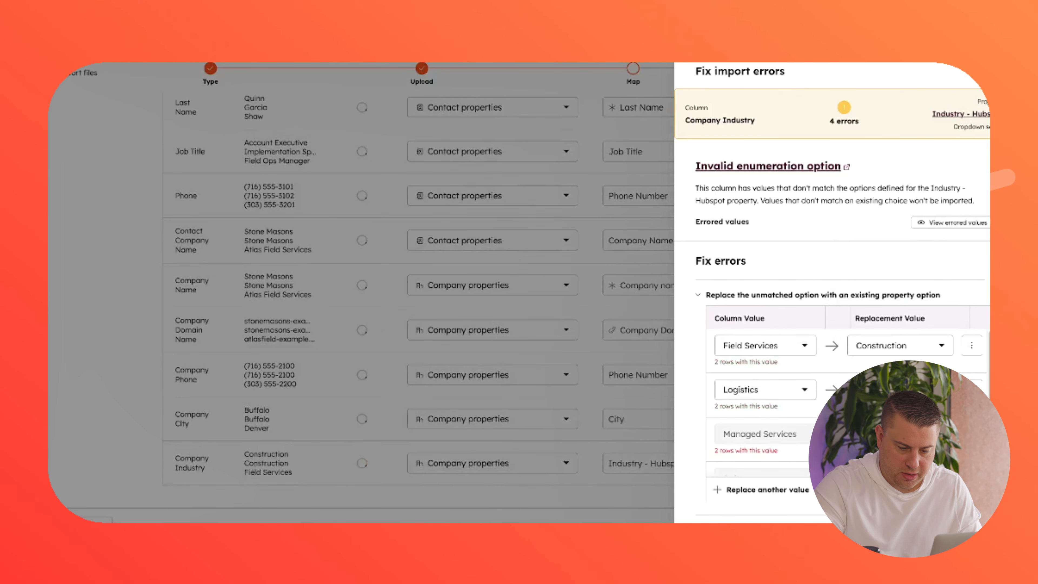
click(900, 450)
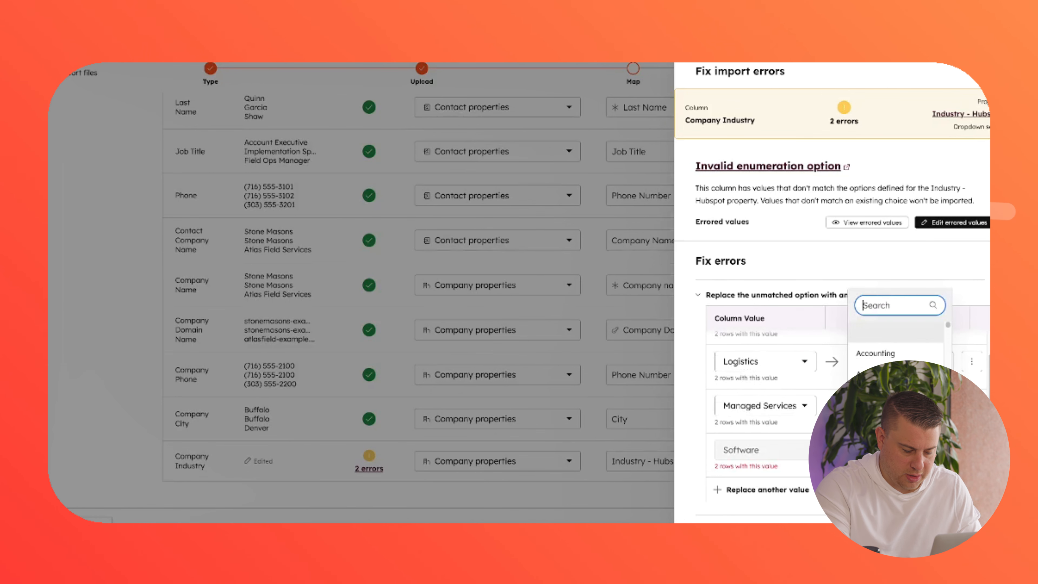
click(891, 393)
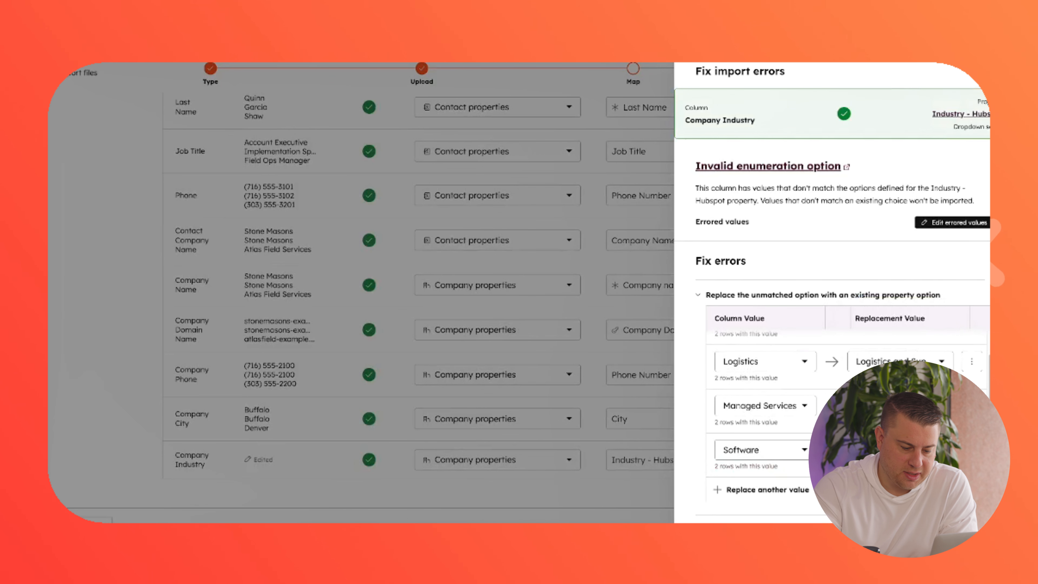
key(Escape)
Continue to the final details, name the import "Test Import - October 2025" and choose to create a contacts segment from it.
click(951, 526)
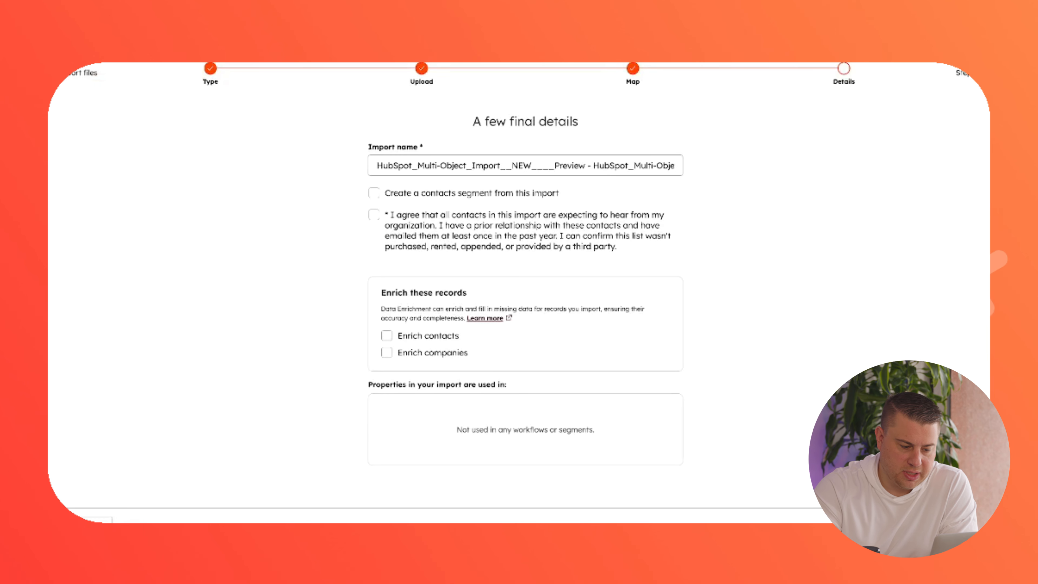
click(424, 166)
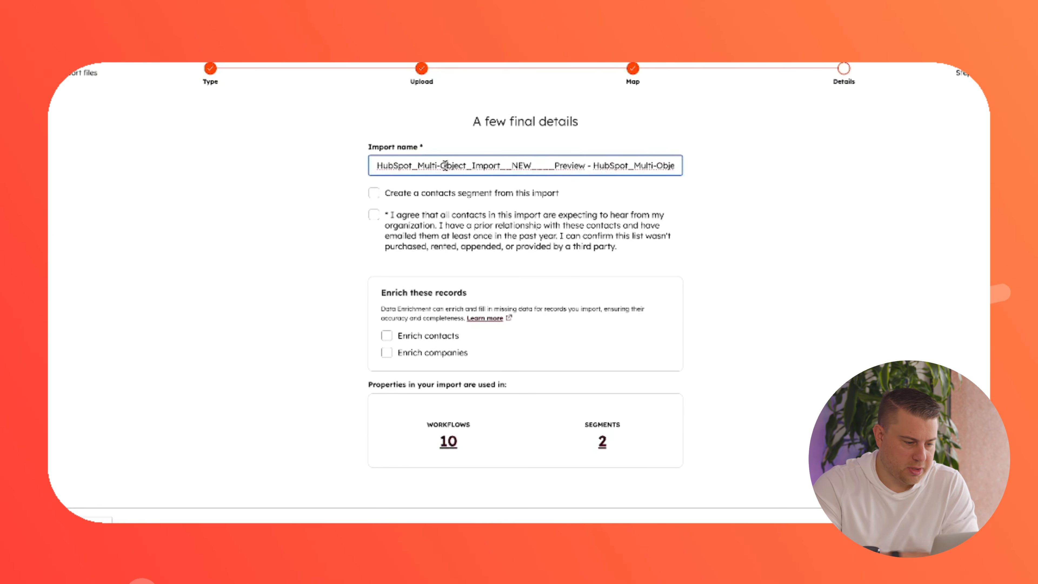
key(ctrl+a)
text(Te)
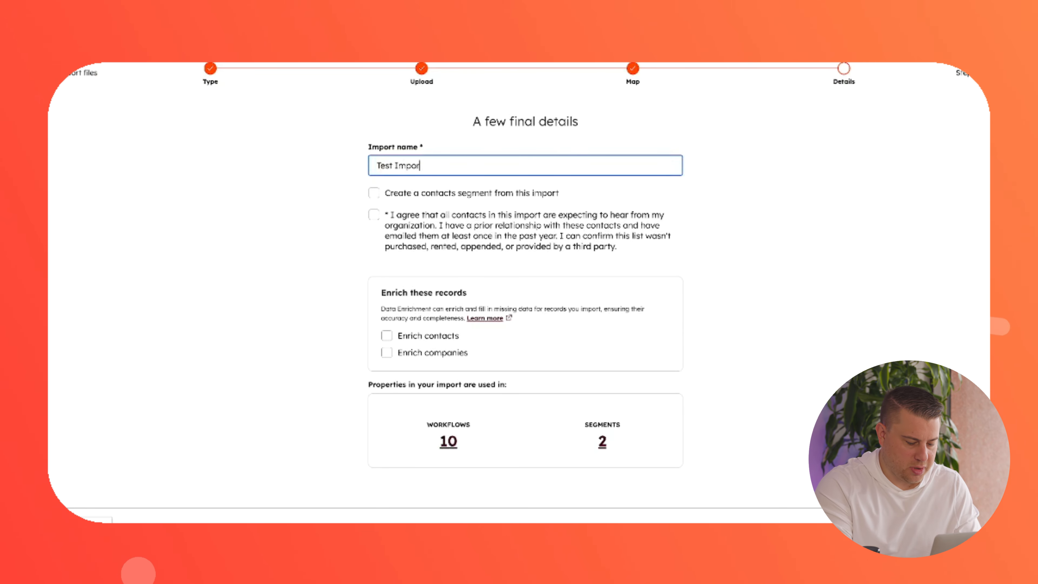
text(st Import - October 202)
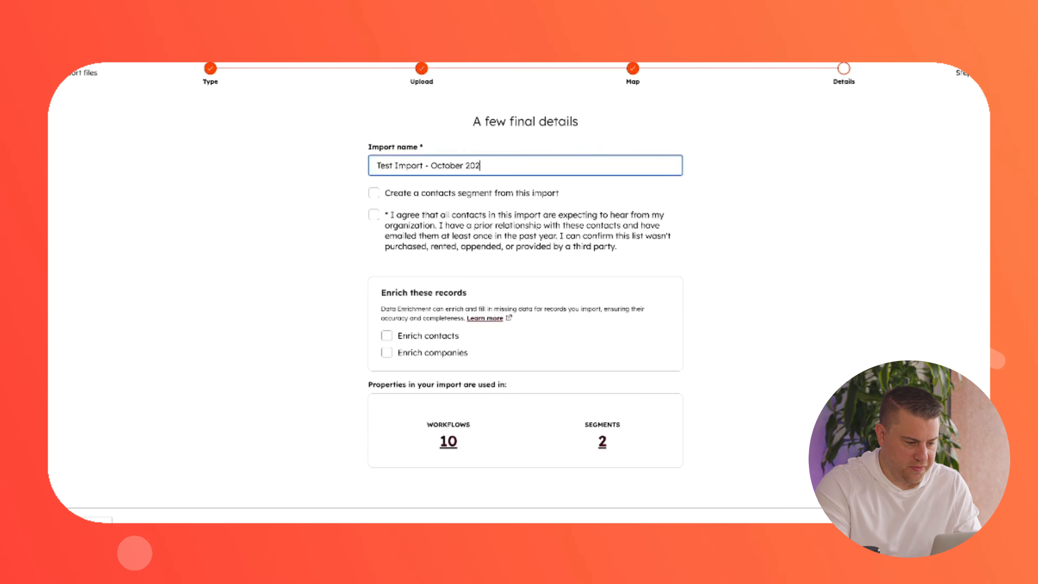
text(5)
click(429, 197)
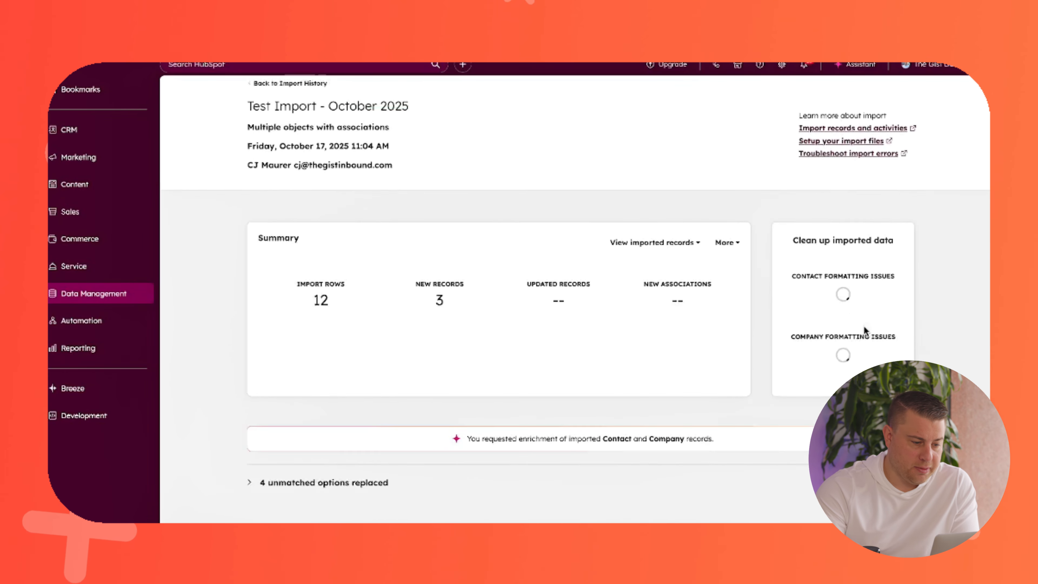
Go from the import summary to the CRM's Companies list and sort it by create date, newest first.
scroll(577, 257, down, 1)
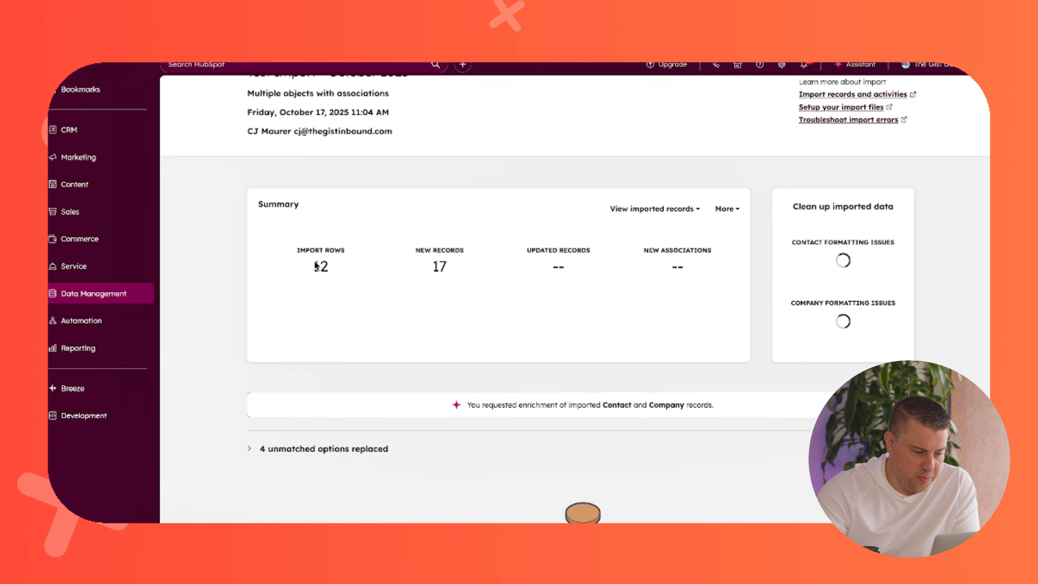
click(122, 130)
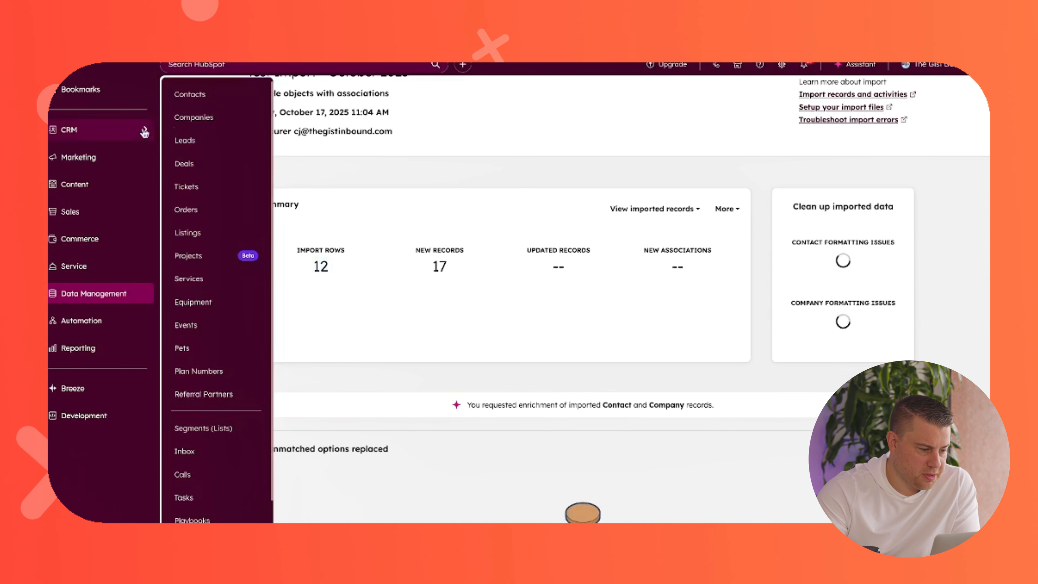
click(198, 116)
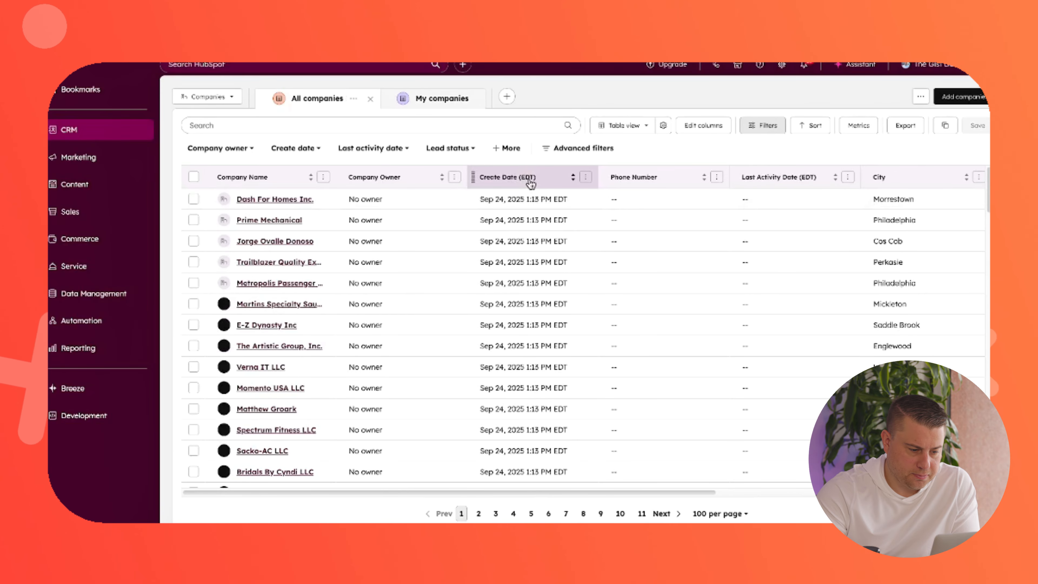
click(531, 184)
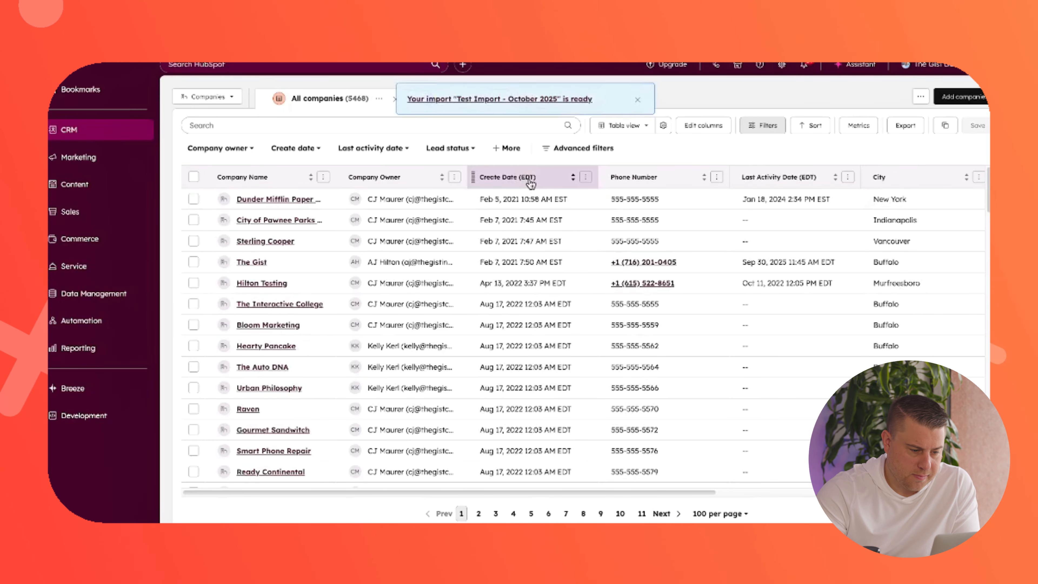
click(531, 184)
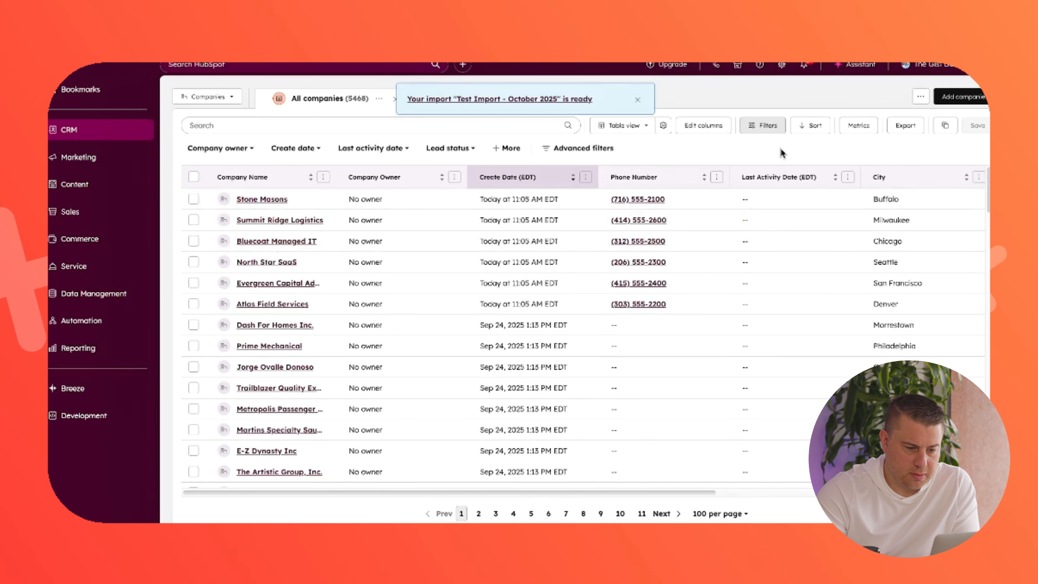
Add an advanced filter limiting the companies to those whose Import is any of "Test Import - October 2025".
click(591, 150)
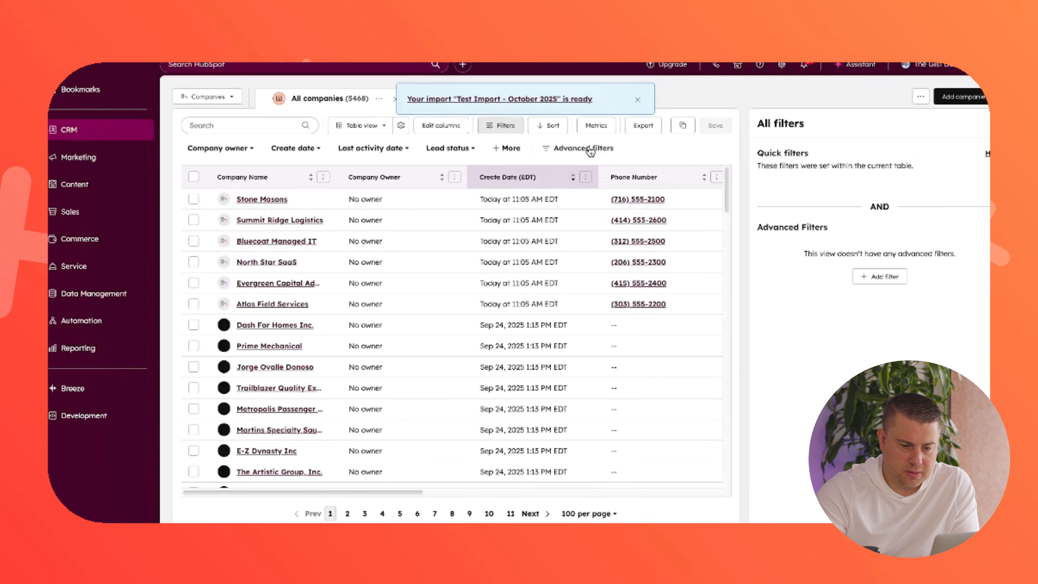
click(879, 277)
text(impo)
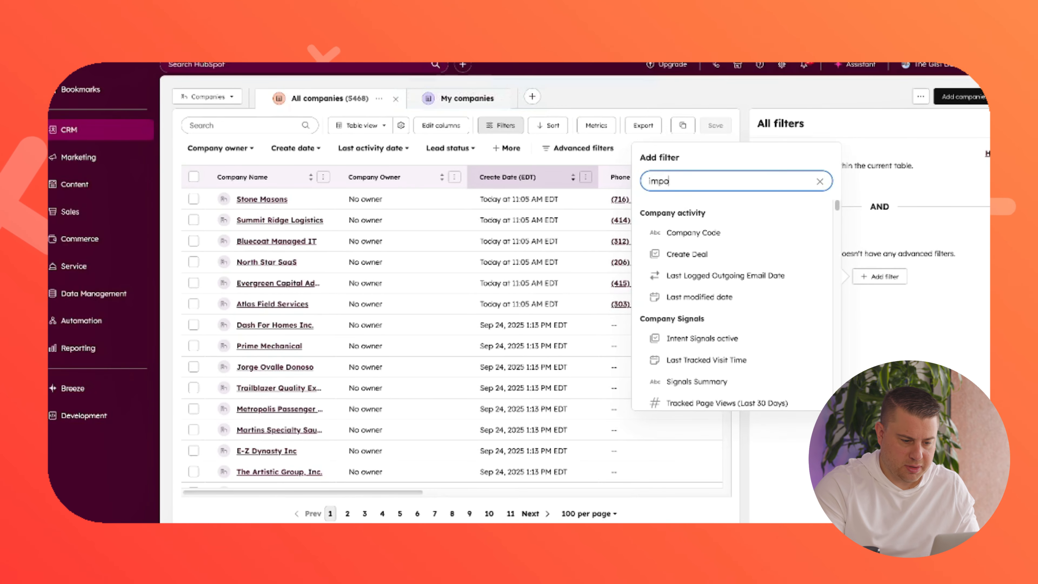
click(787, 233)
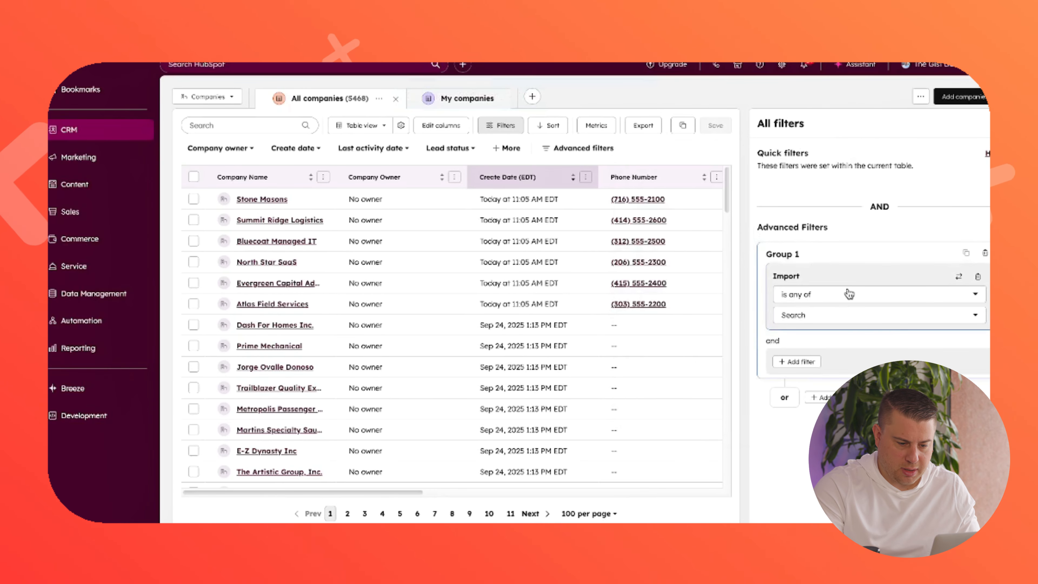
click(846, 323)
click(830, 365)
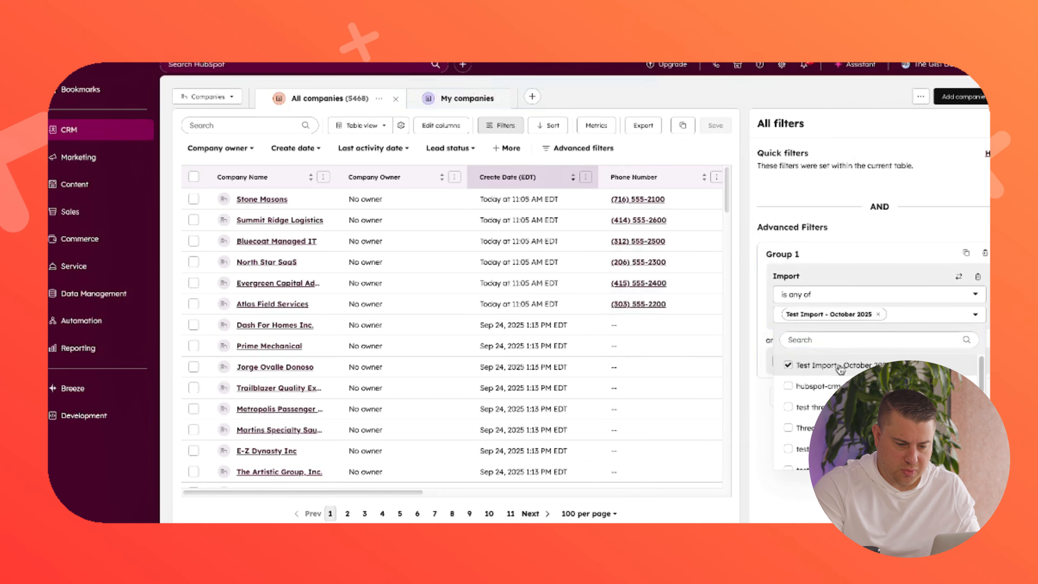
click(934, 164)
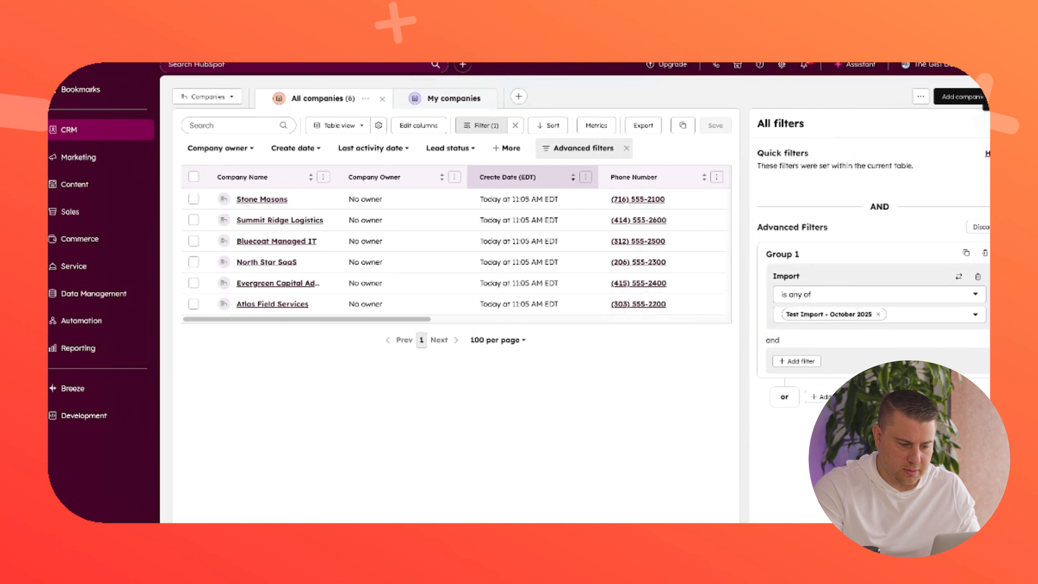
Close the filter settings and remove the Last Activity Date column from the companies table.
click(998, 124)
mouse_move(394, 319)
mouse_down()
mouse_move(562, 319)
mouse_move(399, 319)
mouse_up()
click(839, 176)
click(866, 310)
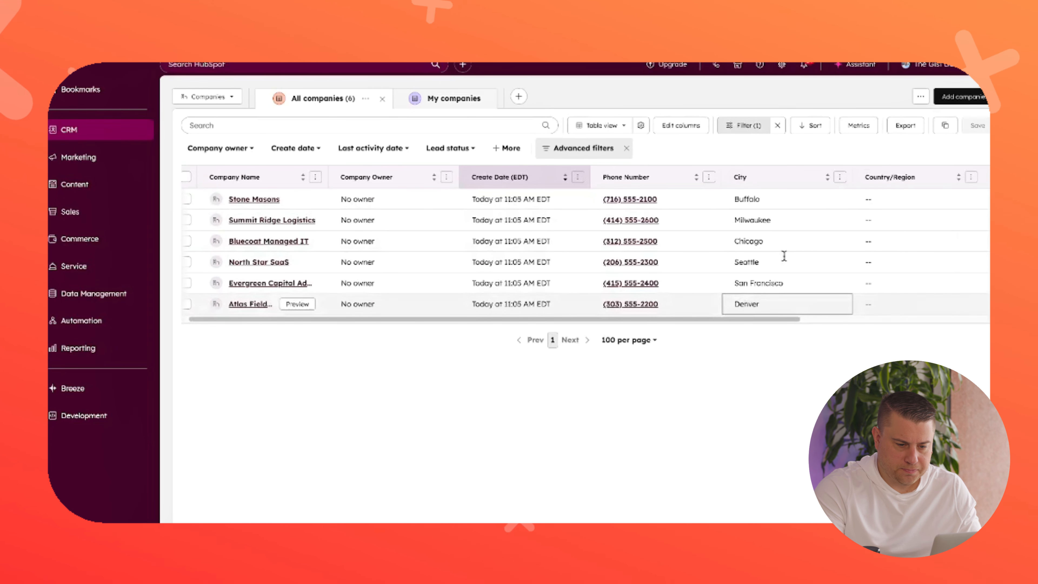
Remove the Country/Region and Brands columns from the companies table.
click(971, 177)
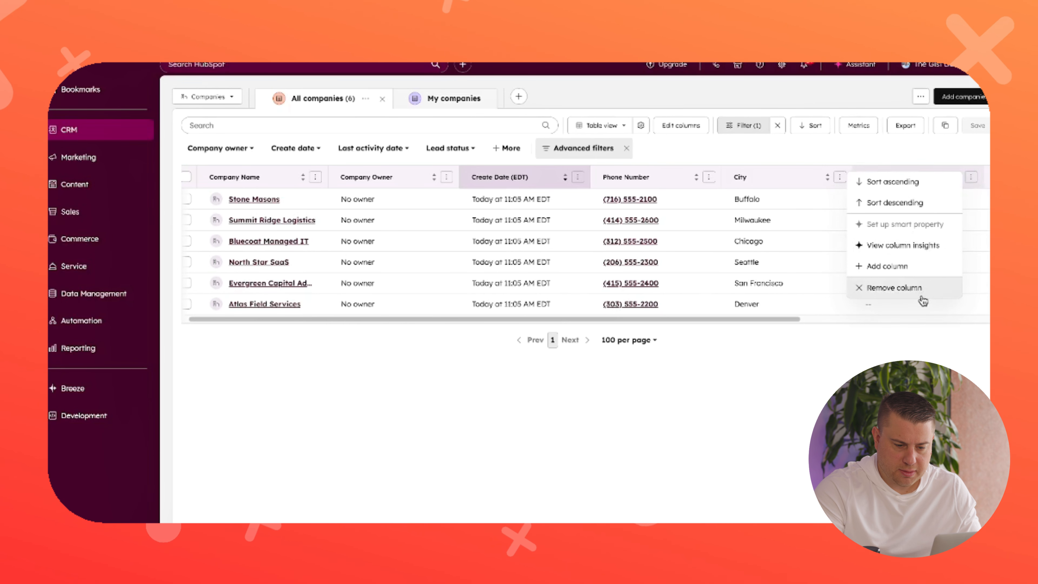
click(859, 289)
drag(806, 324, 904, 320)
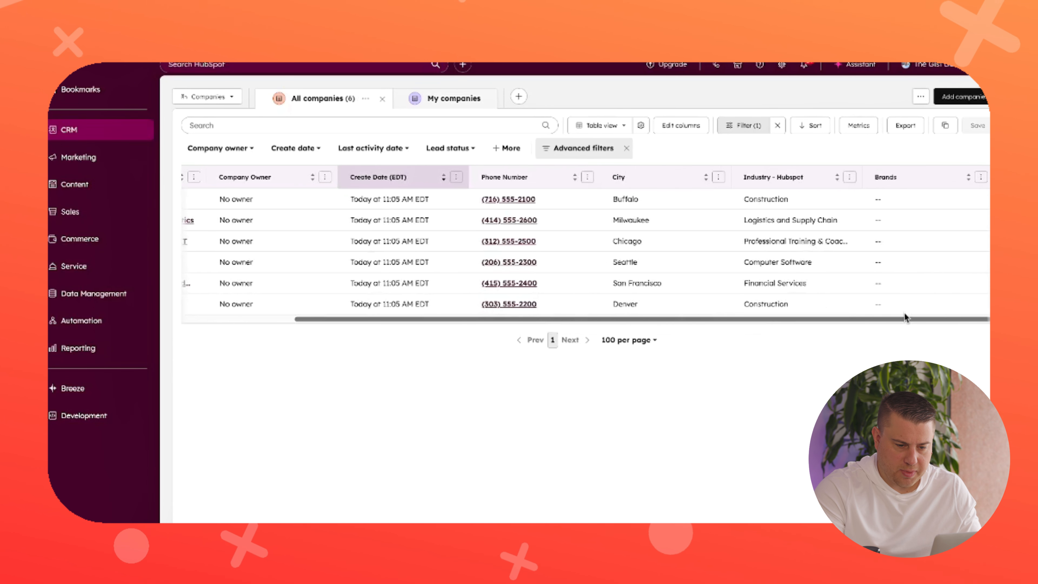
click(981, 176)
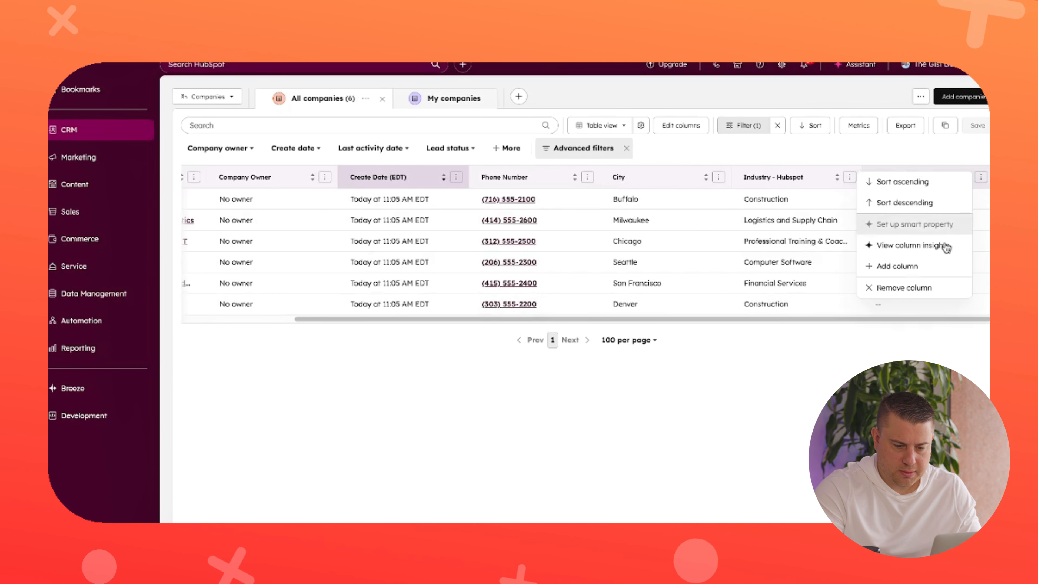
click(858, 288)
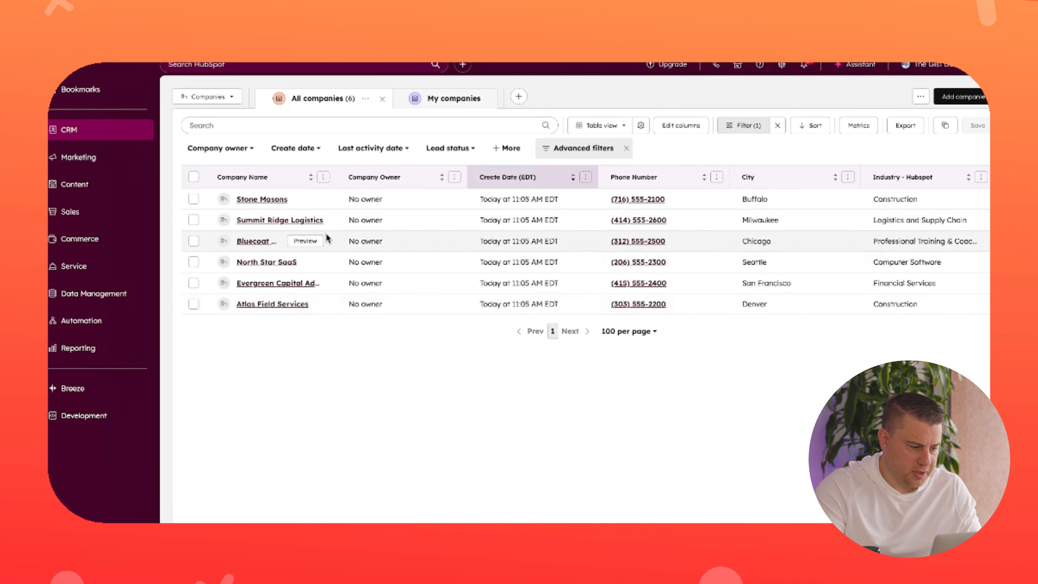
Select all the imported companies and bulk assign them to the user chosen as company owner.
click(193, 177)
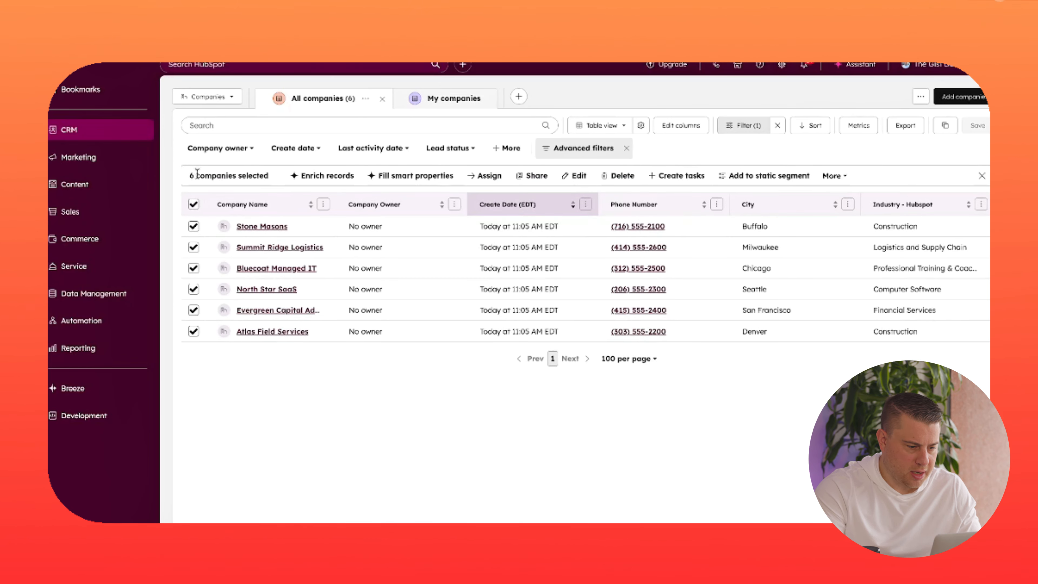
click(482, 179)
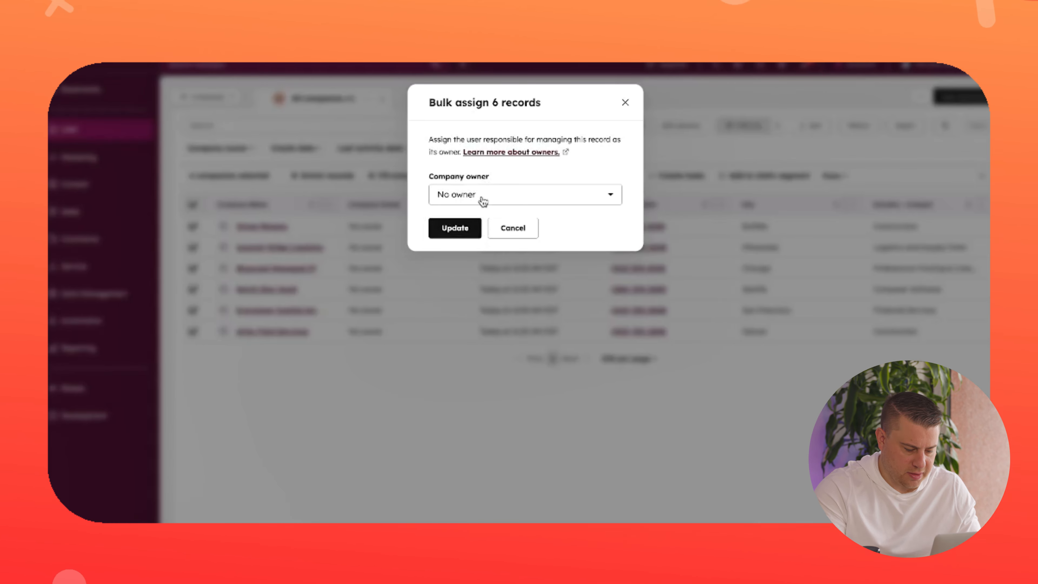
click(484, 200)
text(cj m)
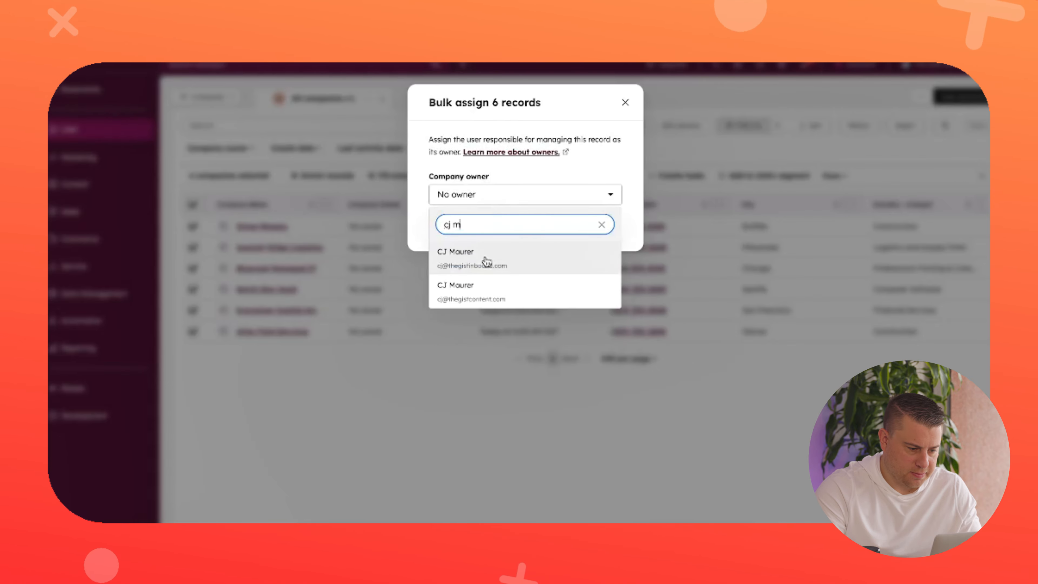
click(486, 261)
click(460, 229)
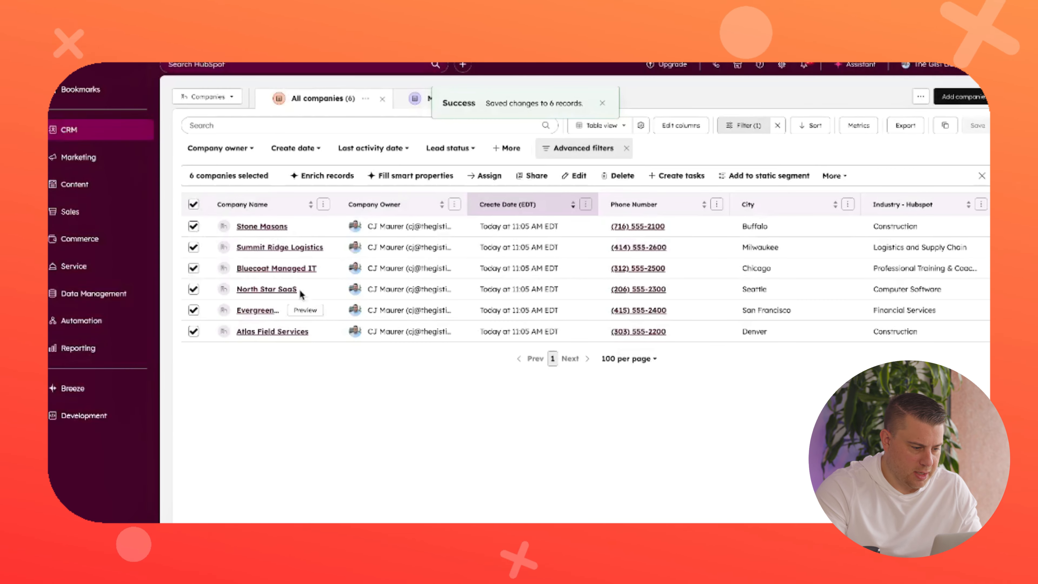
Open the Stone Masons company record in a new tab and review its details and associated contacts.
right_click(273, 226)
click(297, 230)
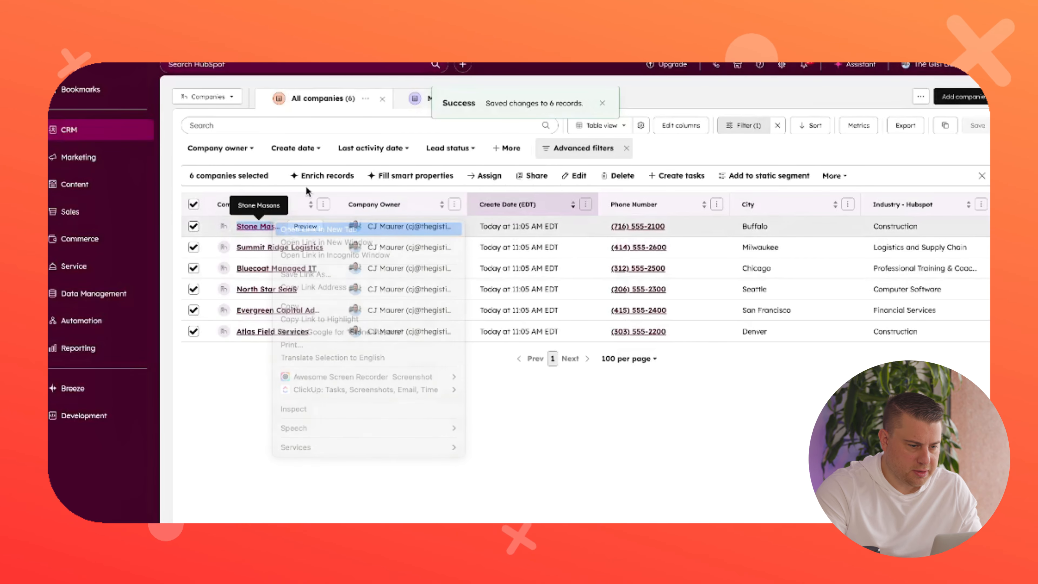
click(487, 21)
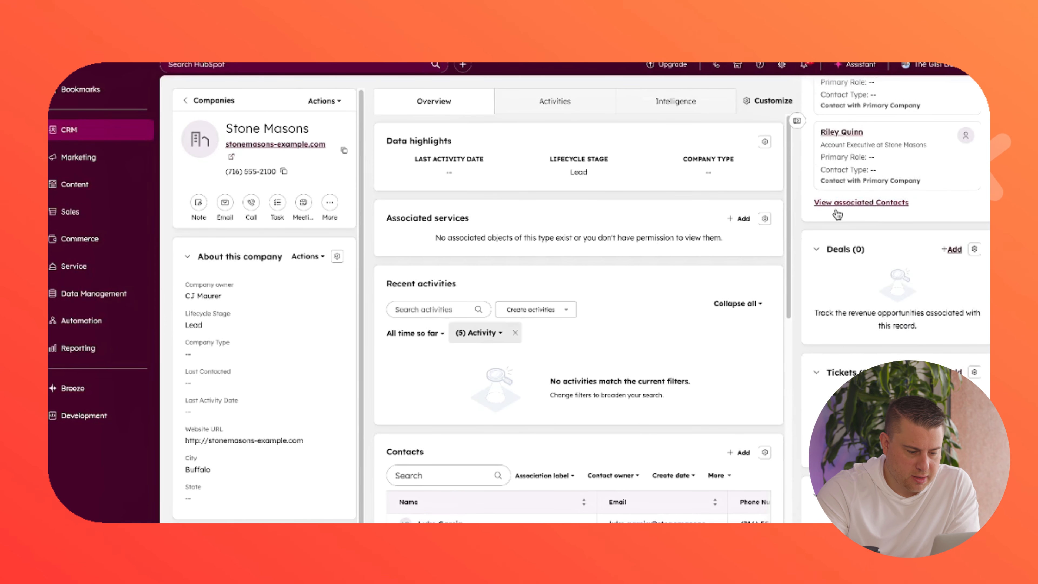
scroll(641, 237, down, 8)
scroll(642, 238, up, 8)
scroll(860, 175, up, 2)
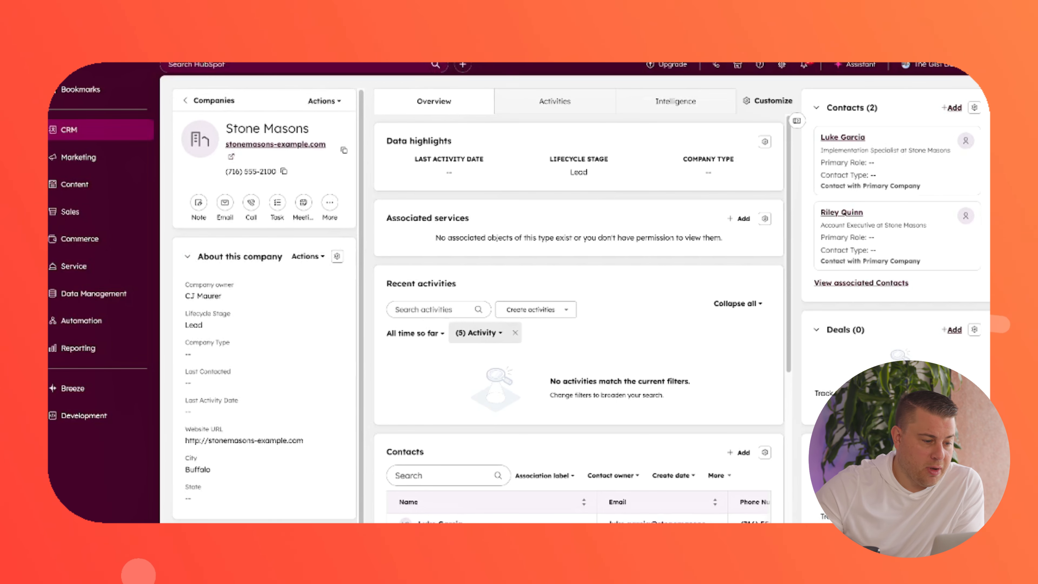
Return to the companies list and go from there to the Data integration page for importing.
key(ctrl+Tab)
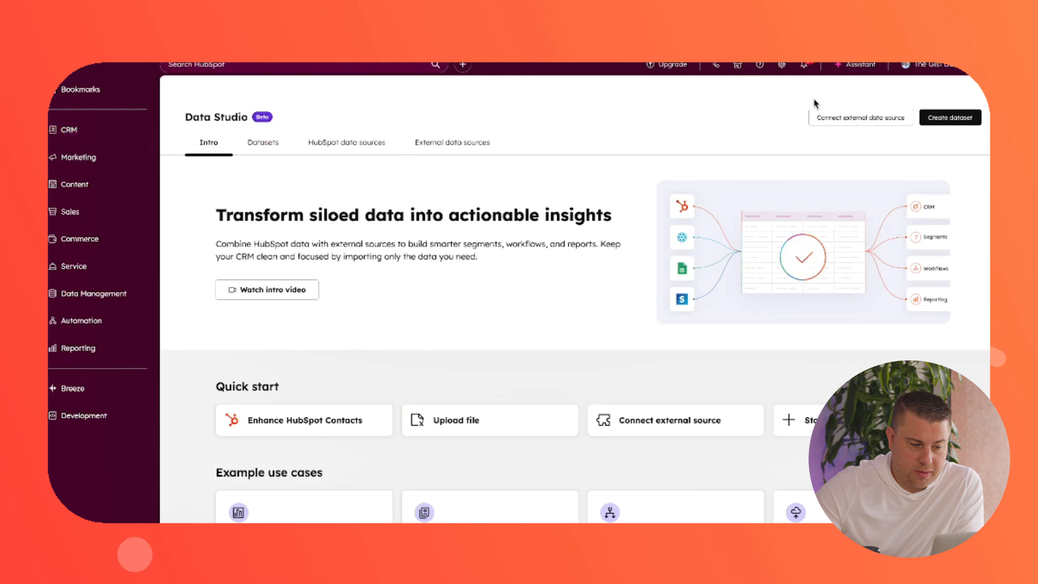
key(ctrl+Tab)
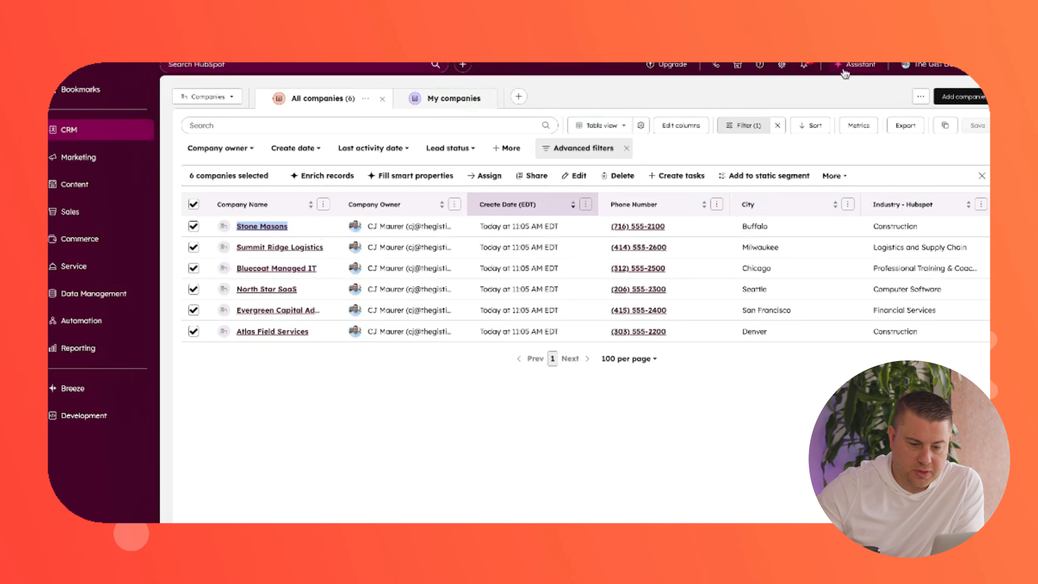
click(975, 98)
click(963, 142)
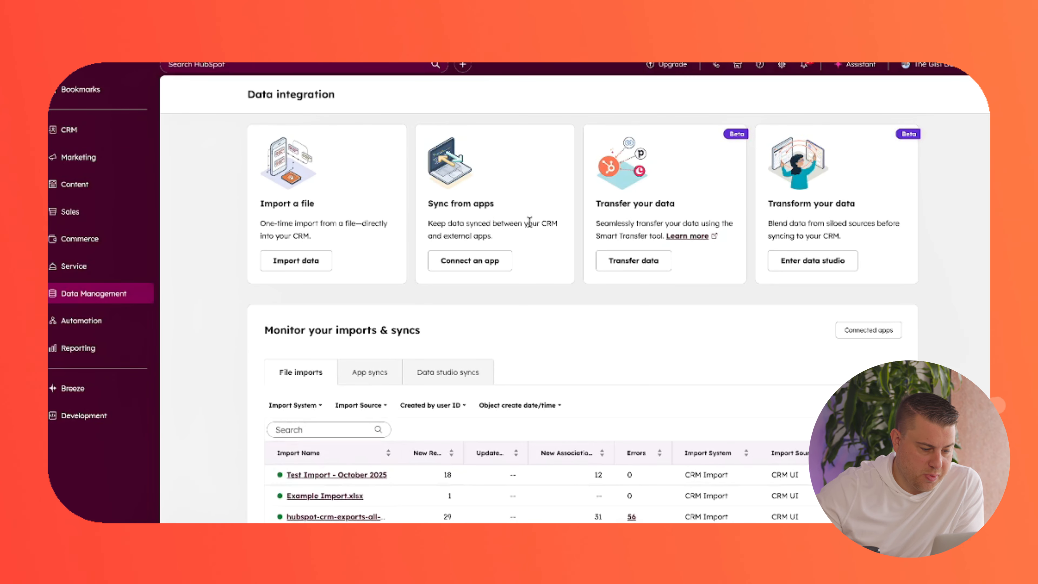
Start connecting an app from the Sync from apps option and browse the apps available for syncing.
click(502, 262)
scroll(876, 289, down, 5)
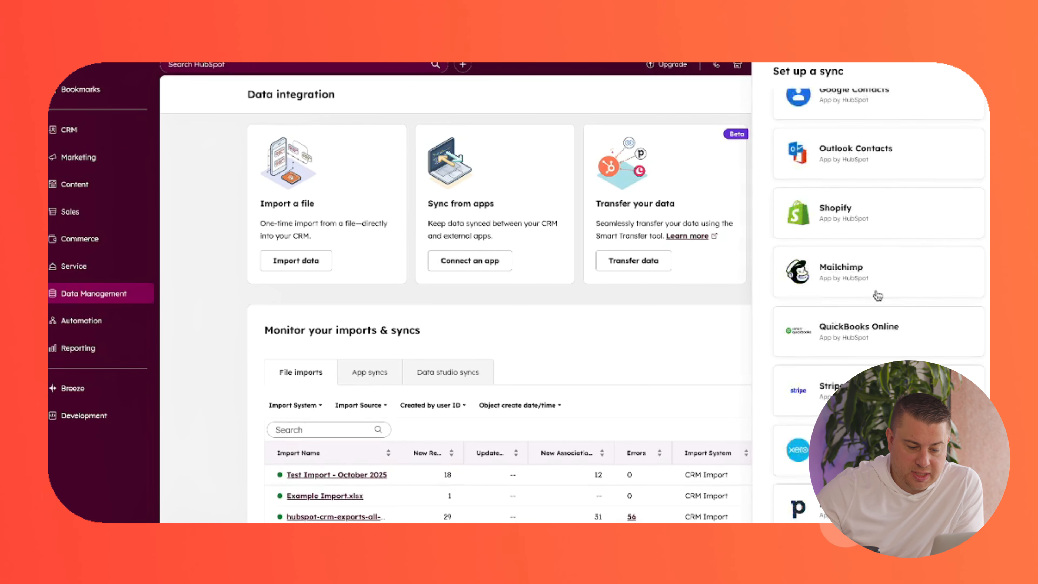
scroll(876, 289, down, 6)
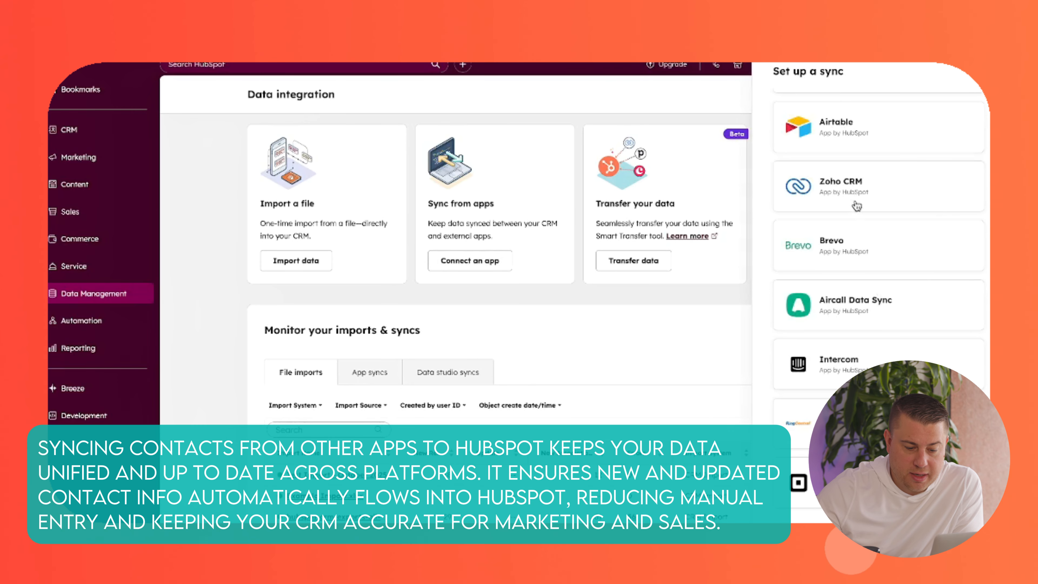
scroll(862, 236, up, 10)
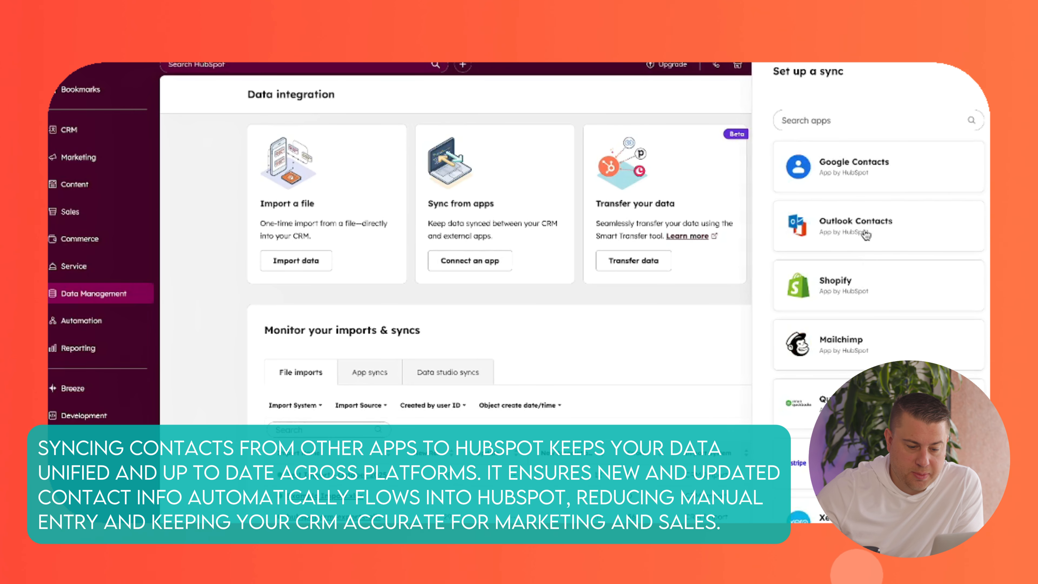
scroll(863, 221, down, 8)
scroll(863, 208, up, 8)
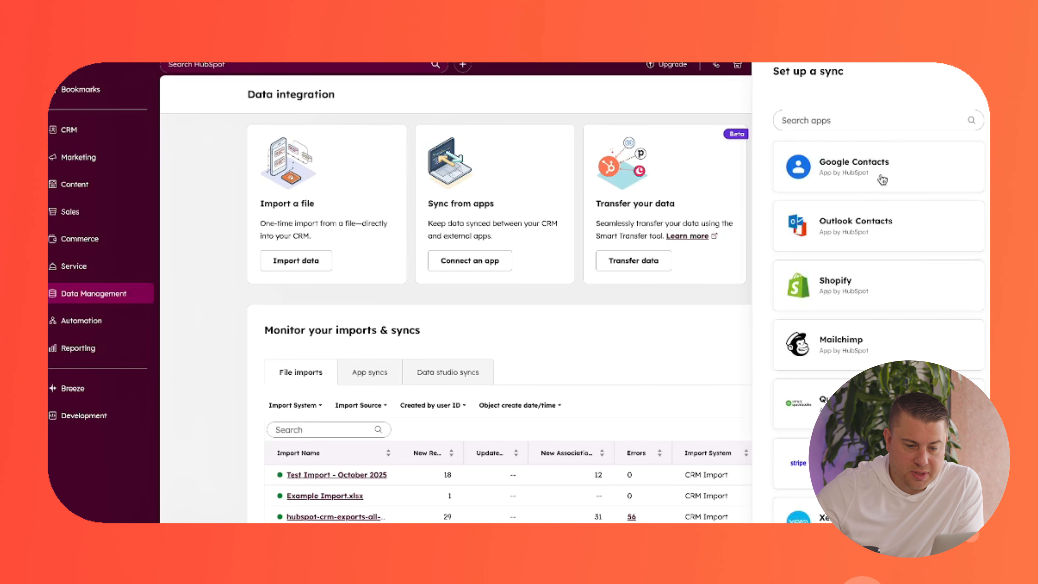
View the Google Contacts sync details and requirements, and close the sync setup.
click(896, 172)
scroll(890, 171, down, 6)
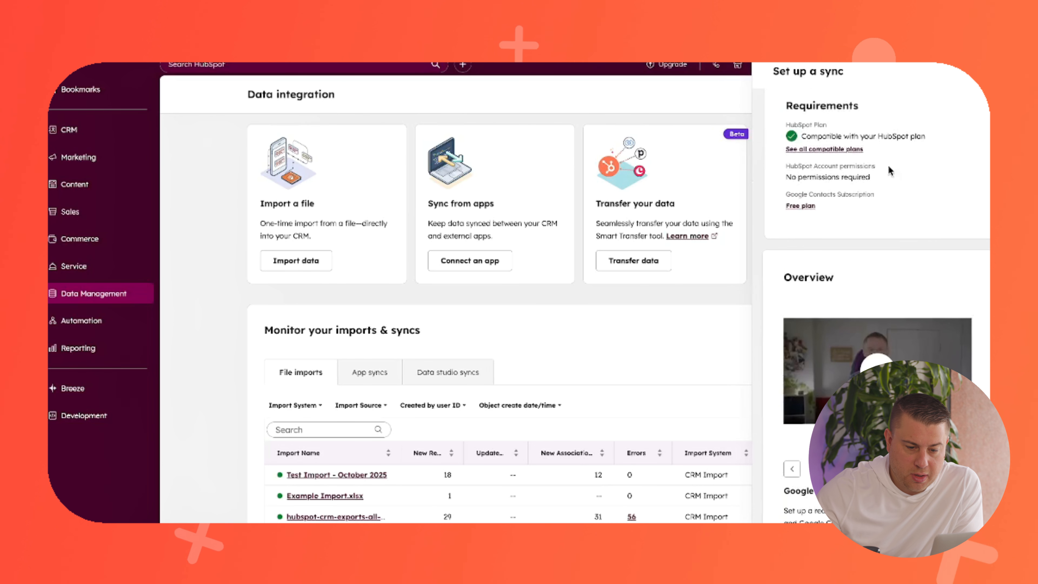
scroll(890, 171, up, 6)
click(995, 65)
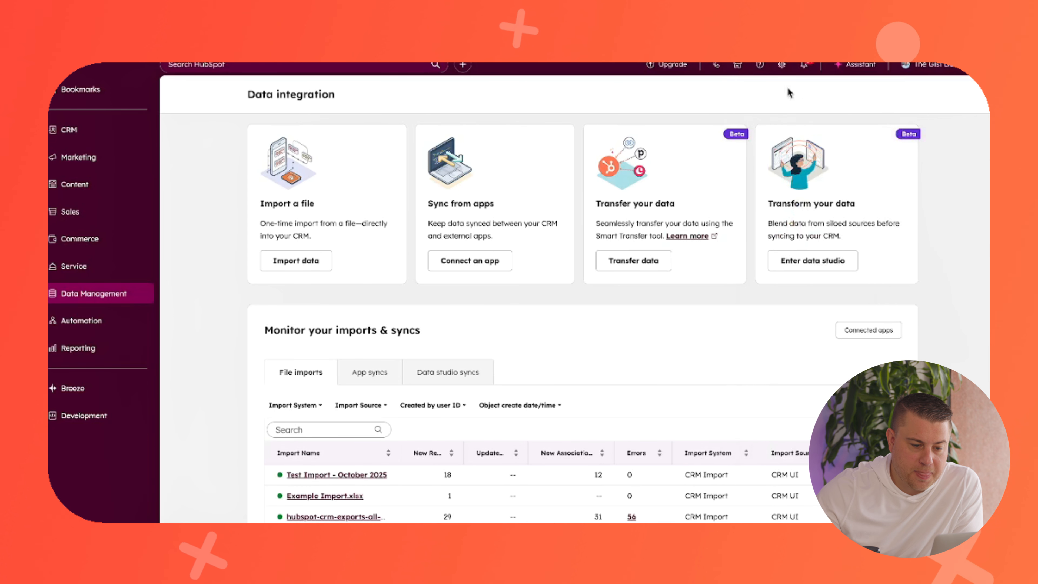
Open the Marketplace's Apps section, browse the listed apps and activate the app search.
click(737, 65)
click(740, 97)
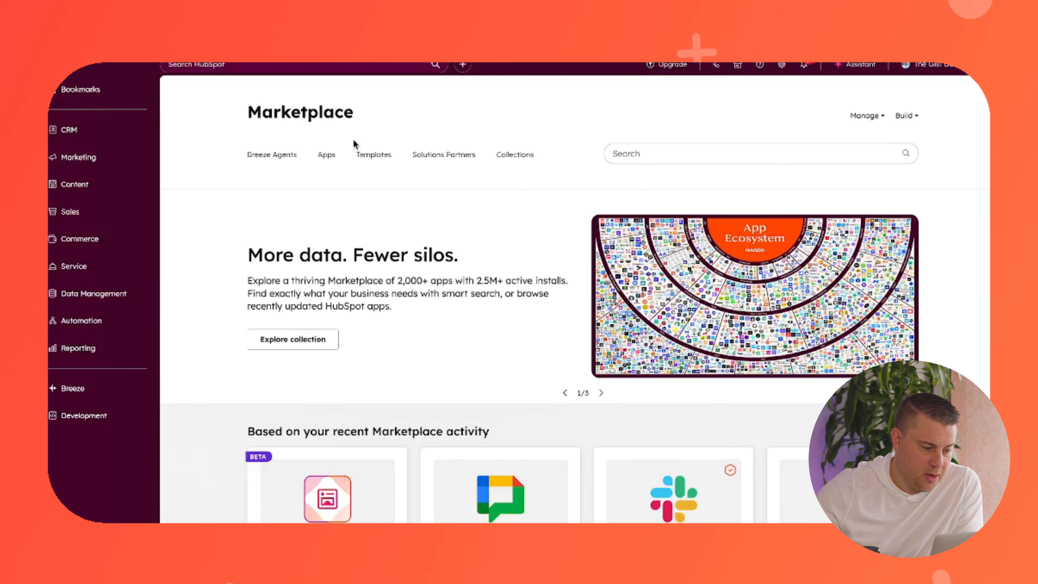
click(323, 155)
scroll(661, 182, down, 5)
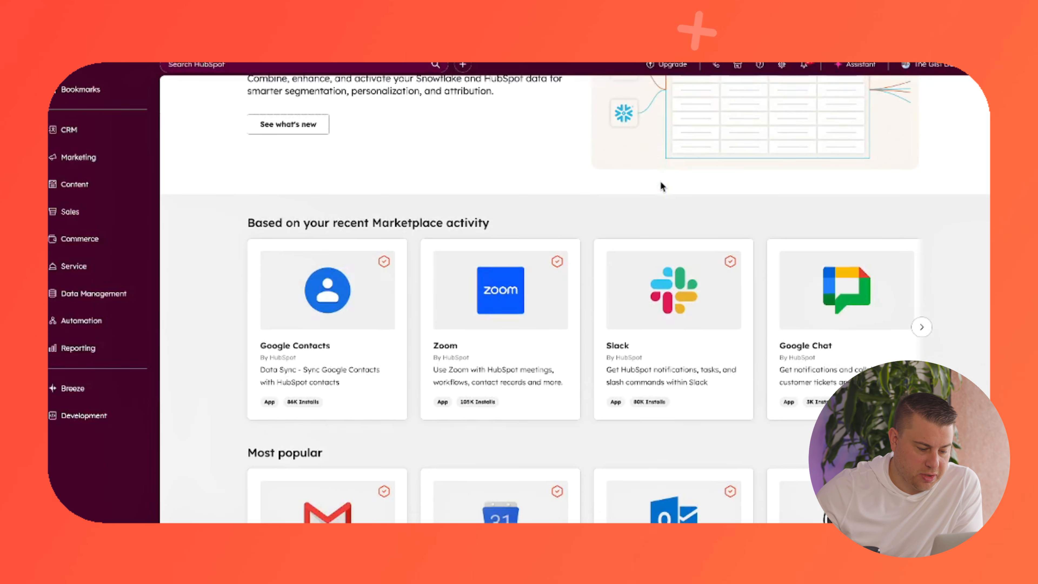
scroll(660, 180, down, 7)
scroll(660, 180, up, 12)
click(663, 154)
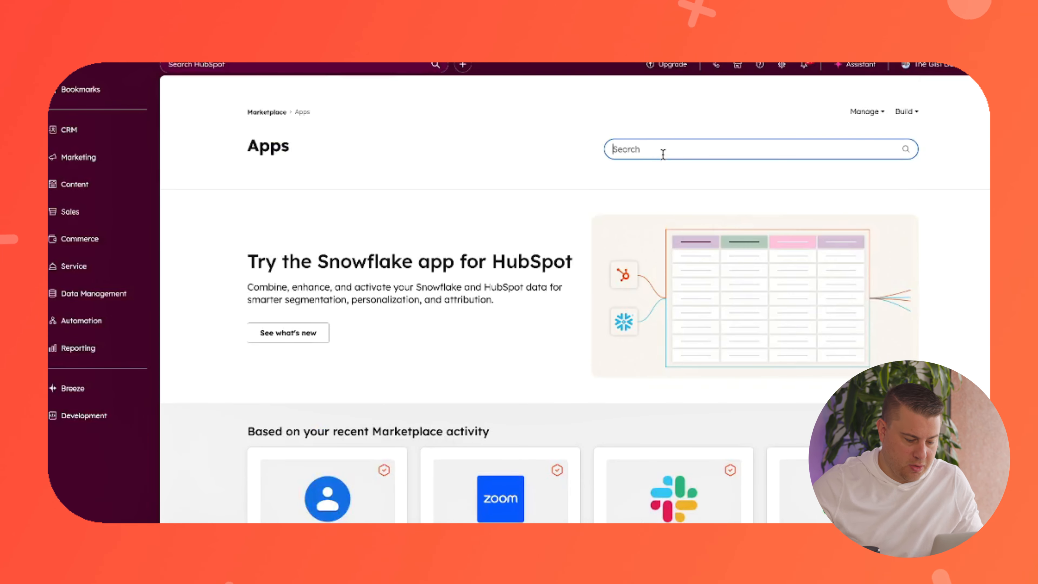
text(syn)
key(BackSpace)
key(BackSpace)
key(BackSpace)
text(dy)
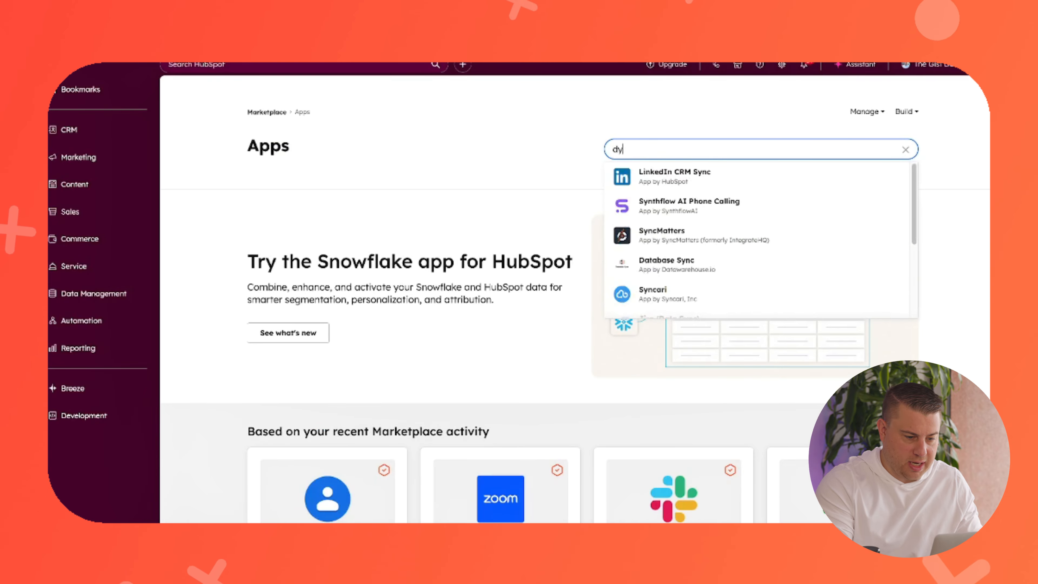
text(n)
key(BackSpace)
key(BackSpace)
key(BackSpace)
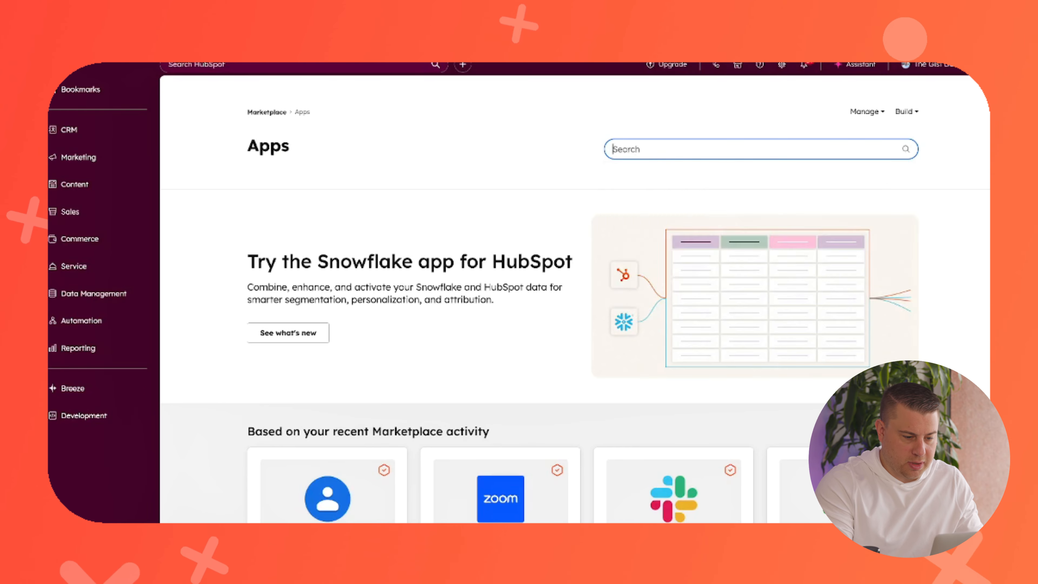
Search the apps for "nets", open the NetSuite app by HubSpot and examine its overview, features, shared data and reviews.
text(nets)
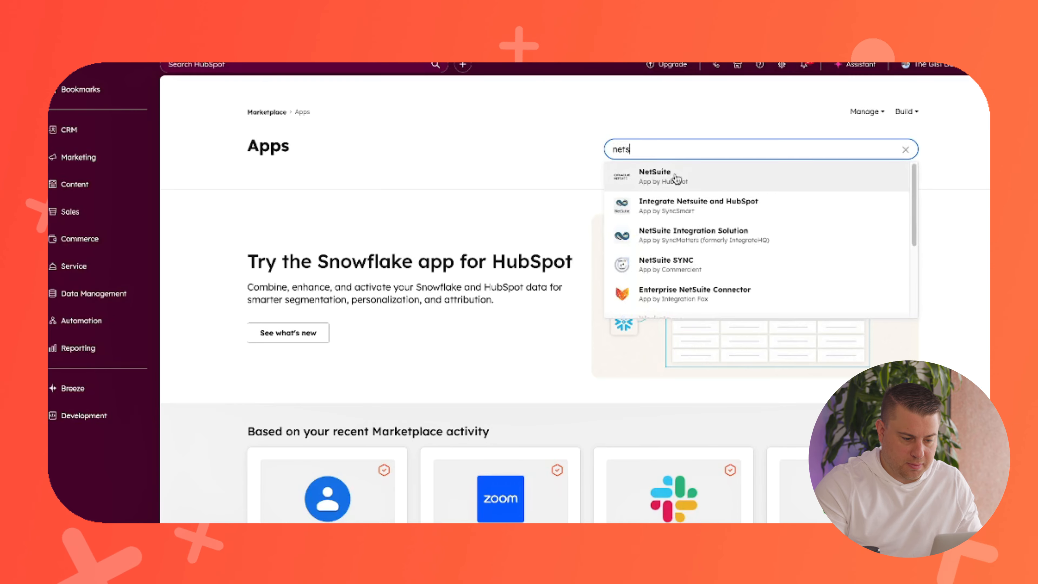
click(676, 179)
scroll(584, 254, down, 4)
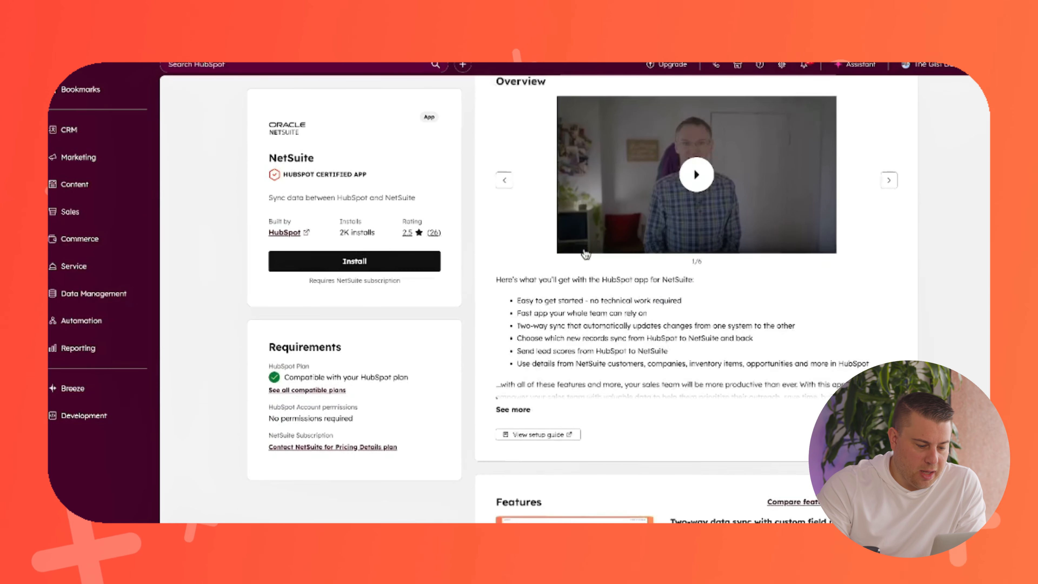
scroll(586, 255, down, 10)
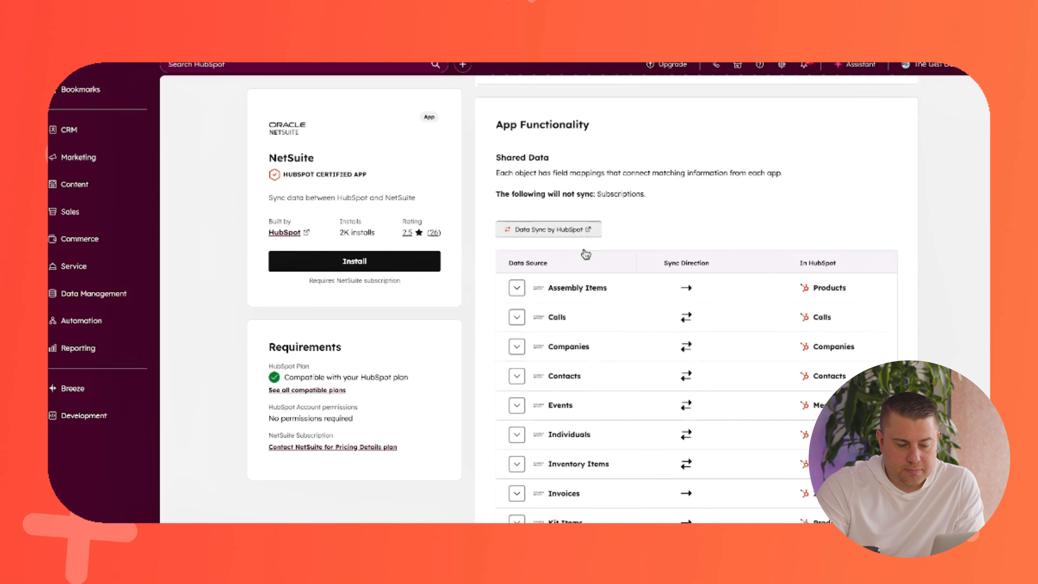
scroll(585, 254, down, 15)
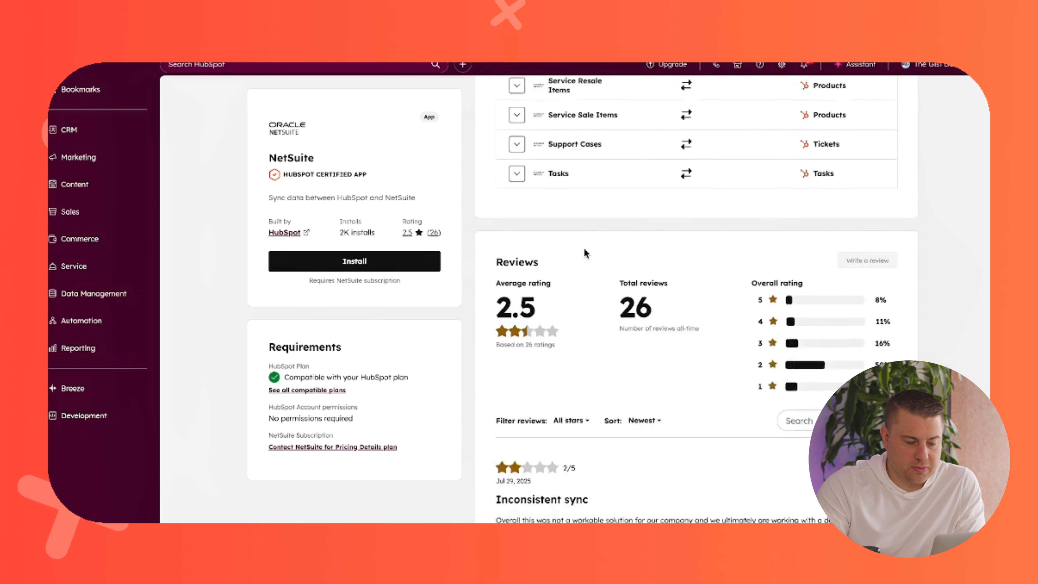
scroll(585, 254, up, 20)
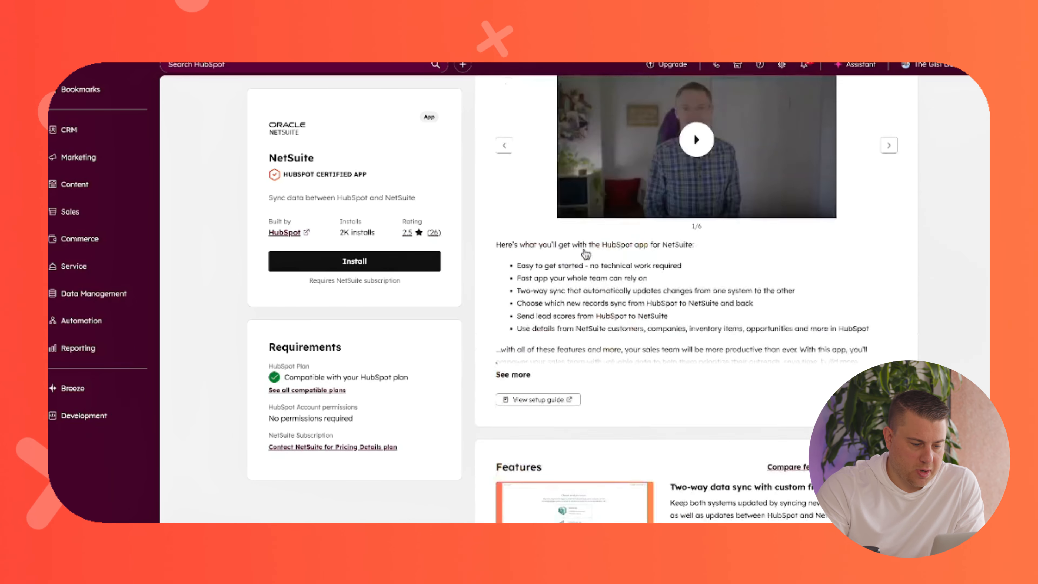
scroll(586, 254, up, 5)
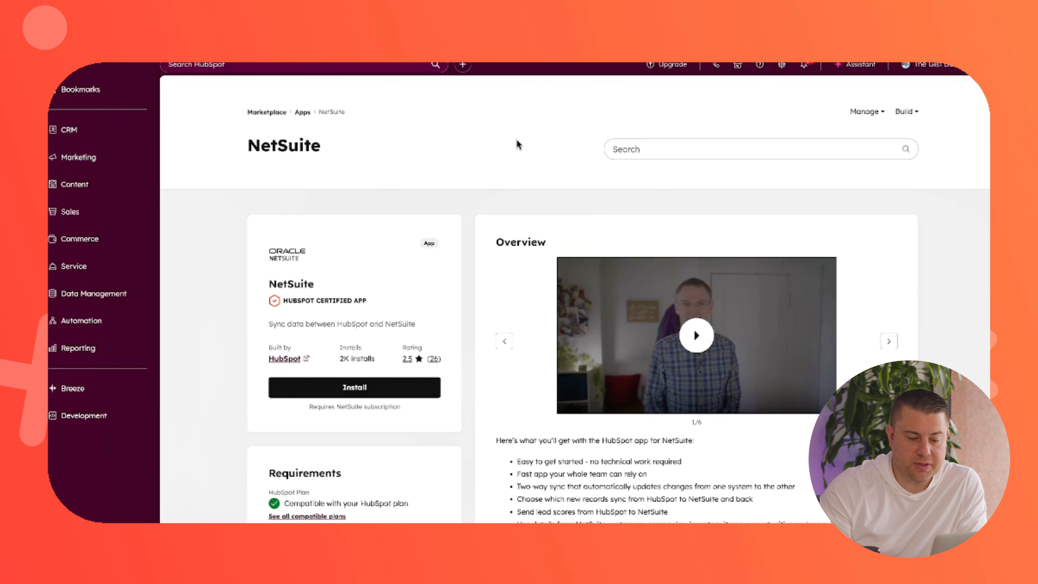
scroll(516, 138, down, 10)
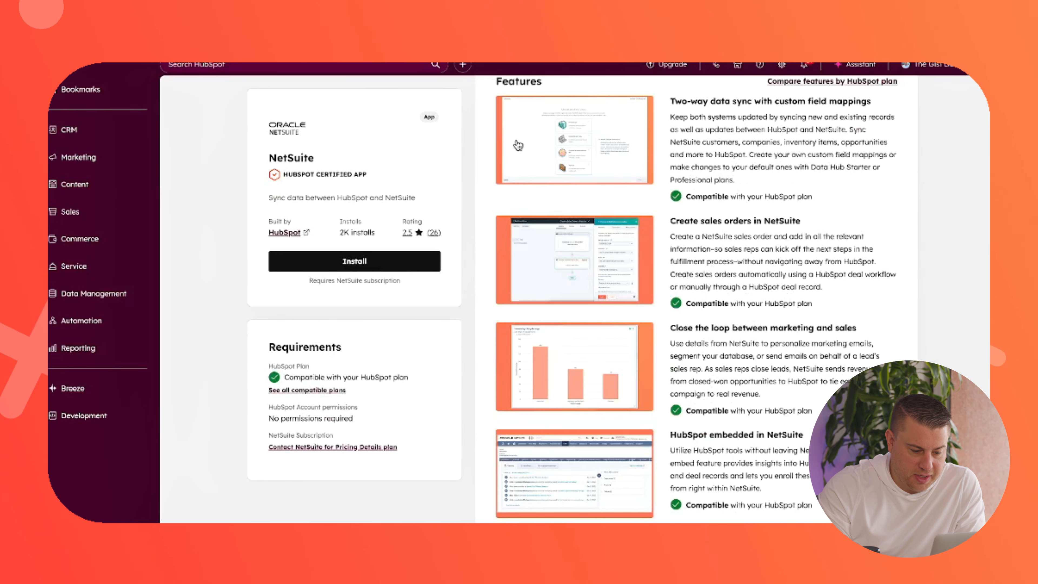
scroll(564, 148, up, 10)
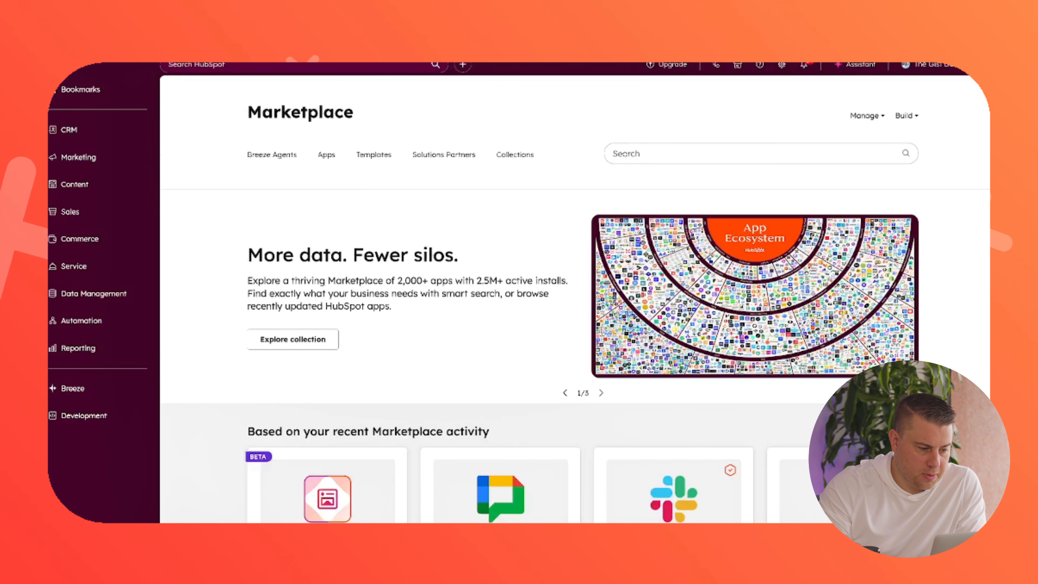
Go from the Marketplace to Data Studio within Data Management.
mouse_move(127, 300)
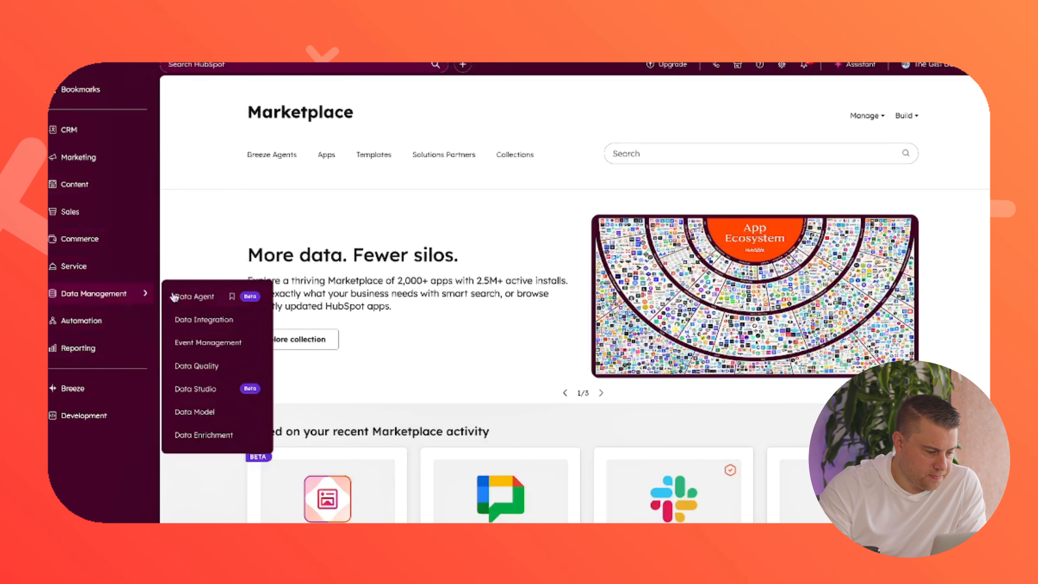
click(195, 393)
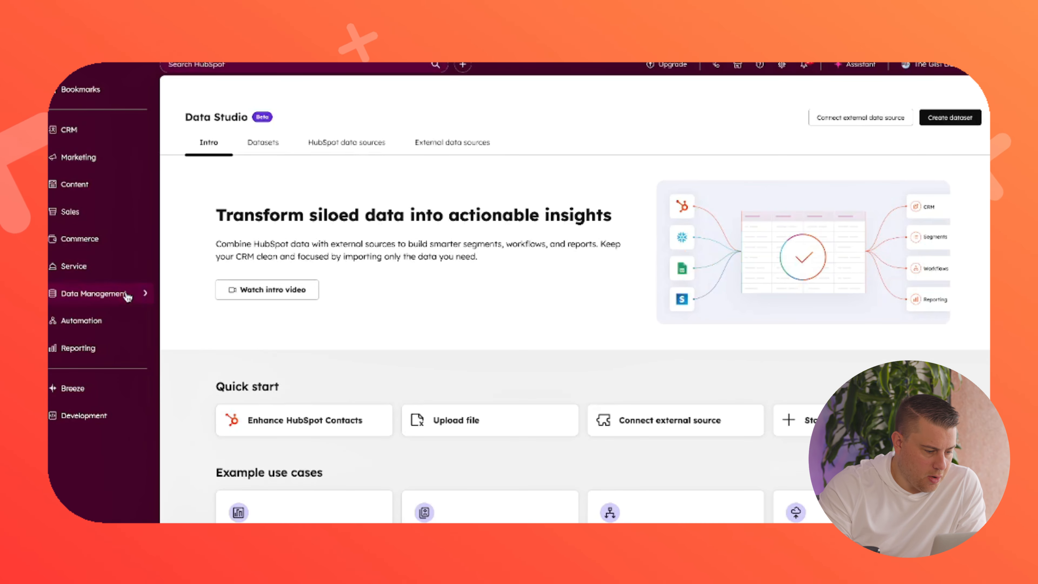
Go to Data Integration and review the data import, sync, transfer and transform options along with the file imports list.
click(204, 320)
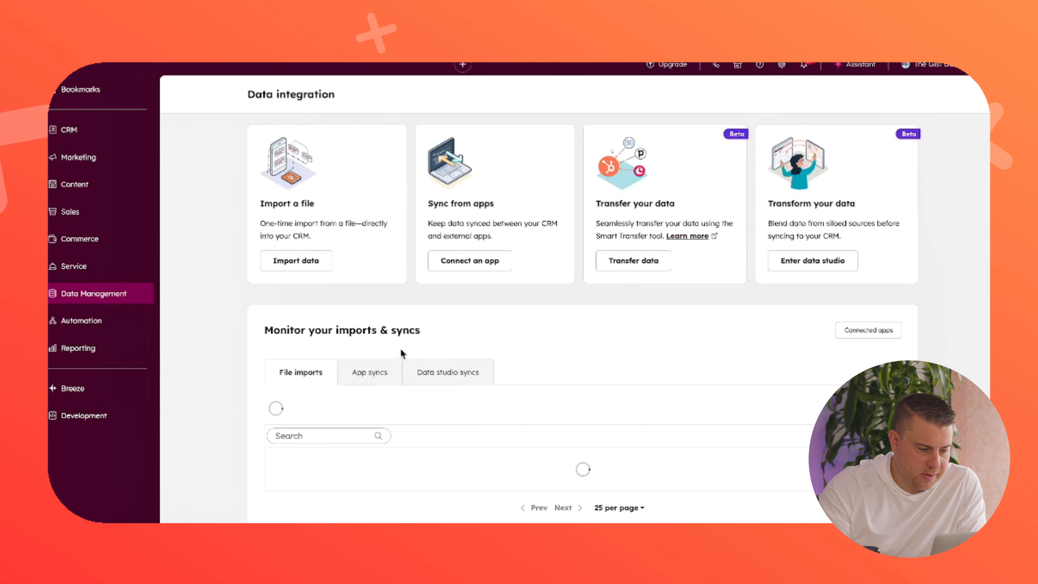
scroll(472, 340, down, 2)
scroll(472, 340, up, 1)
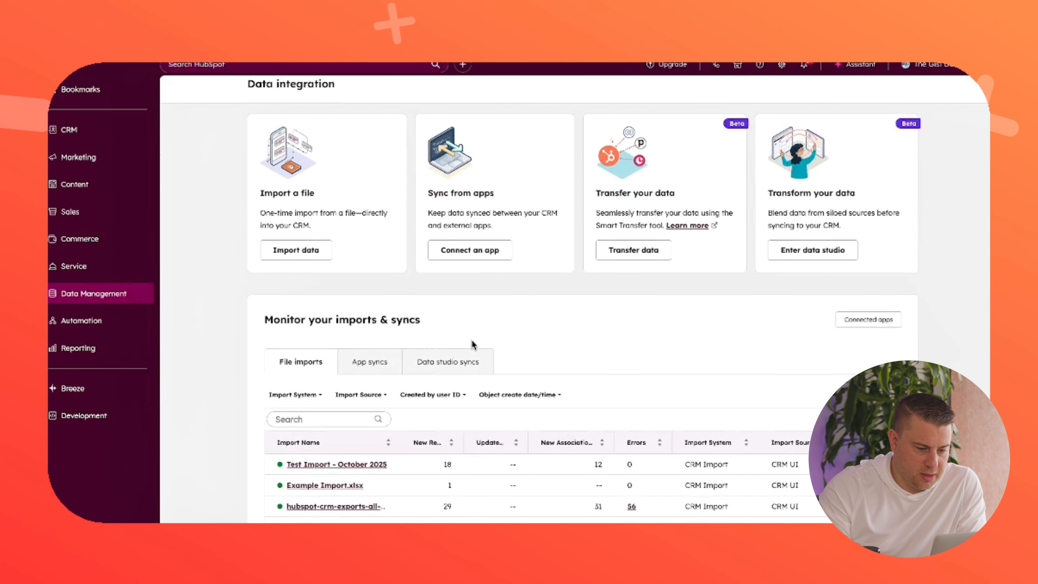
Return to Data Studio, start connecting an external source, view the synced data sources and close the primary source selection.
mouse_move(146, 293)
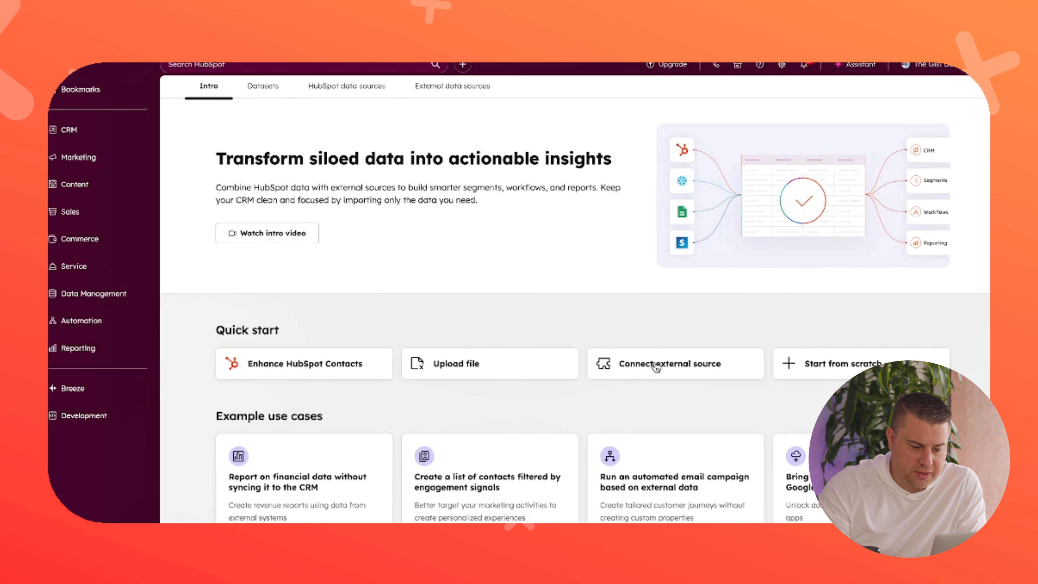
click(655, 367)
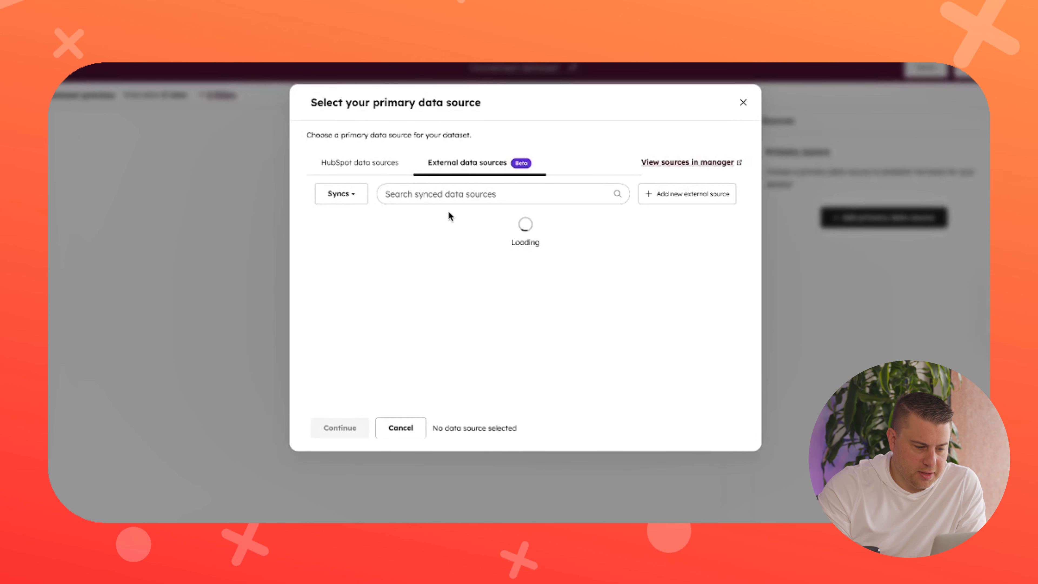
click(358, 197)
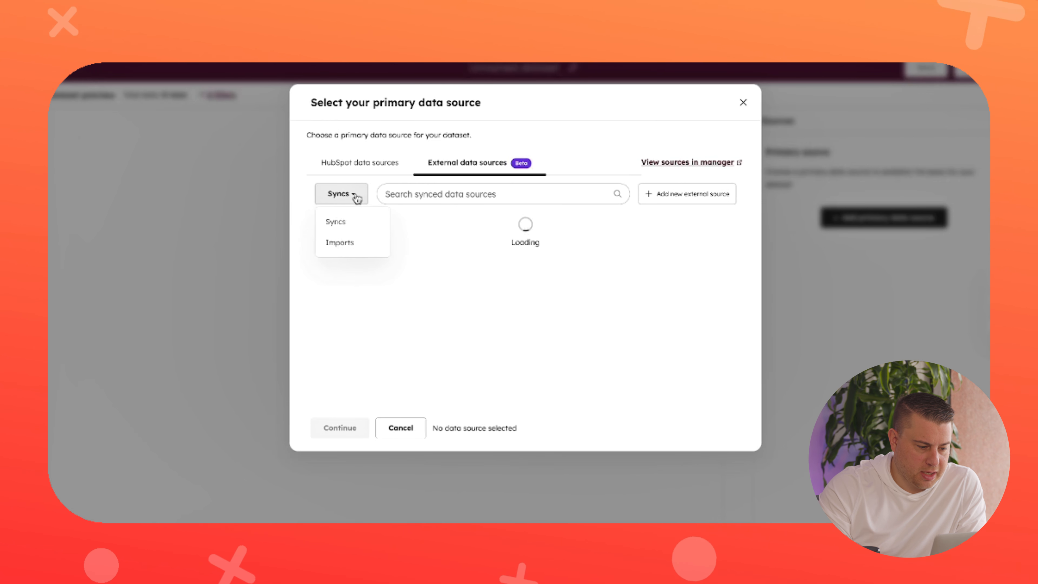
click(352, 217)
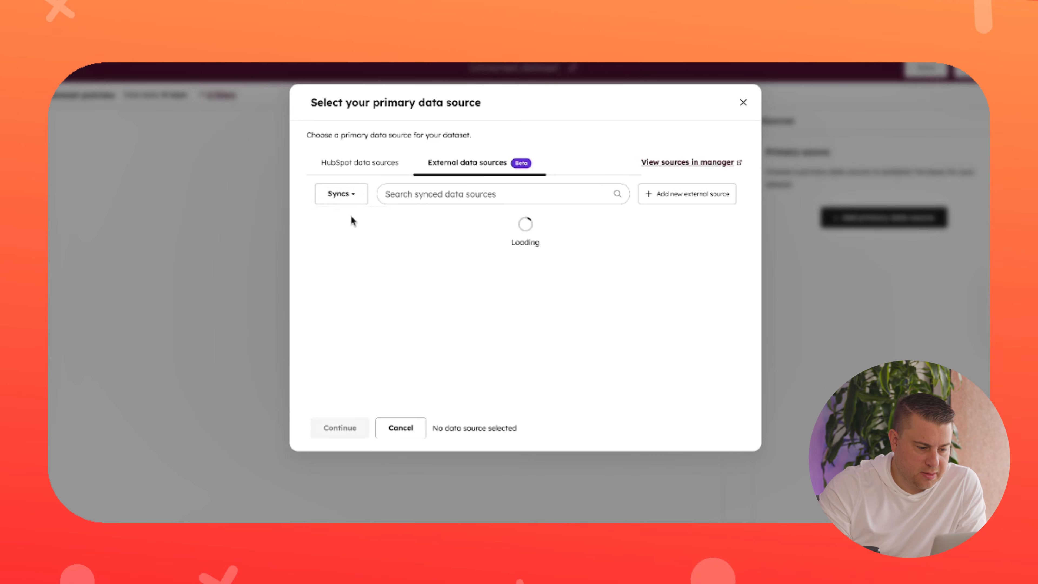
click(443, 196)
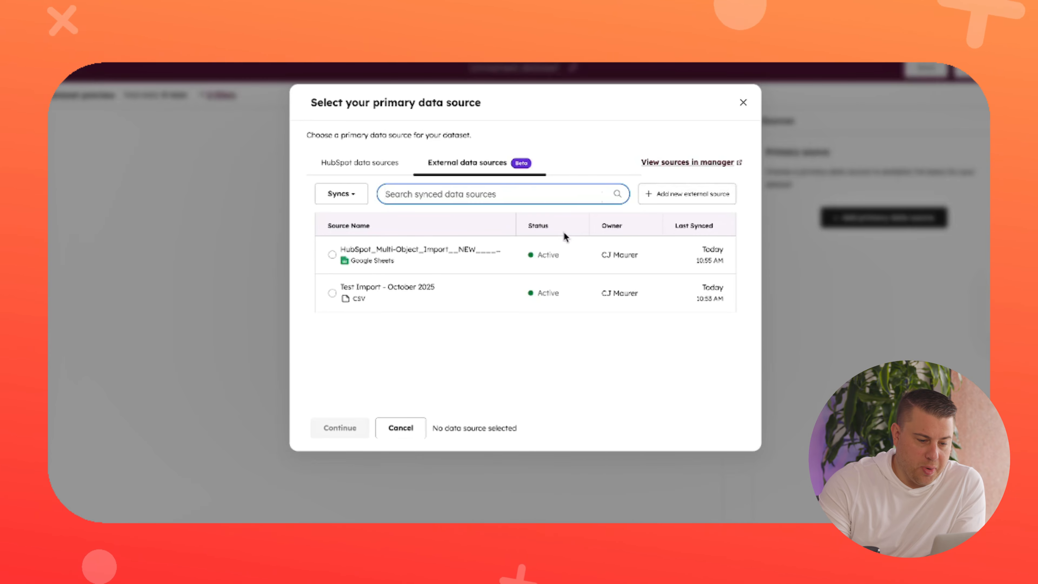
click(743, 103)
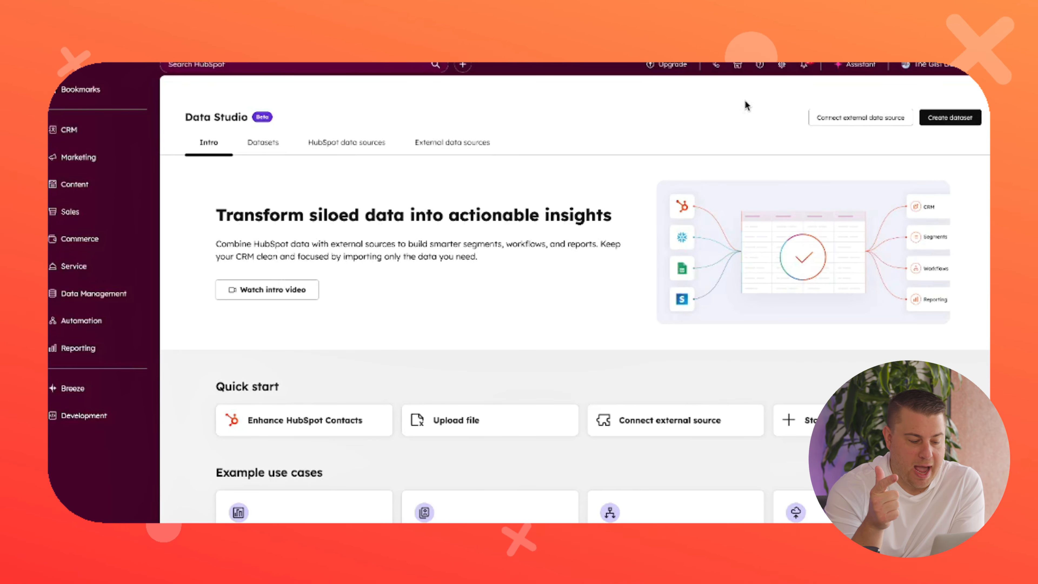
Start adding Google Sheets to the source library using the connected account, and open Google Drive to choose a file.
scroll(745, 106, down, 6)
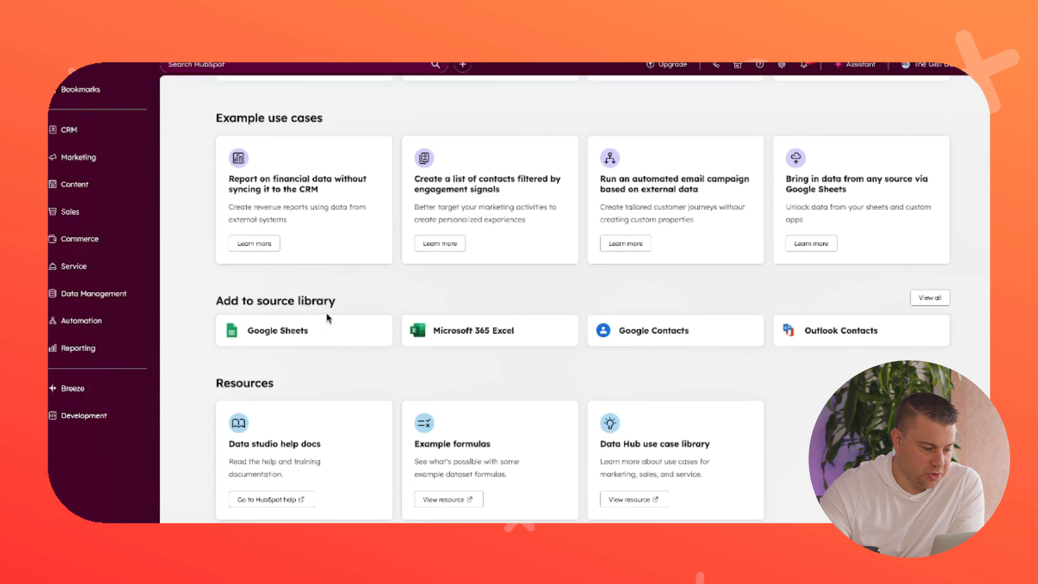
click(322, 334)
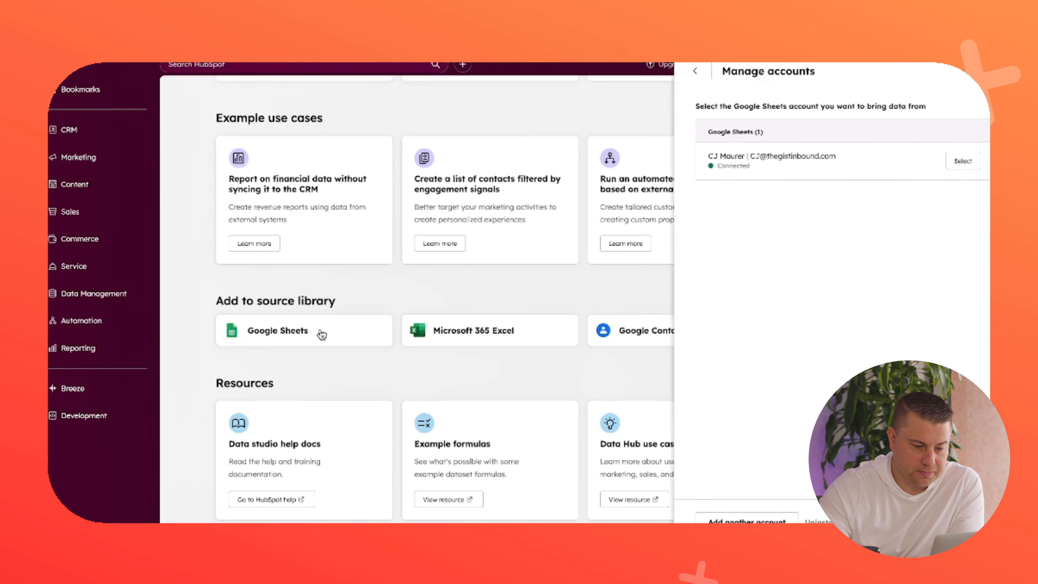
click(966, 167)
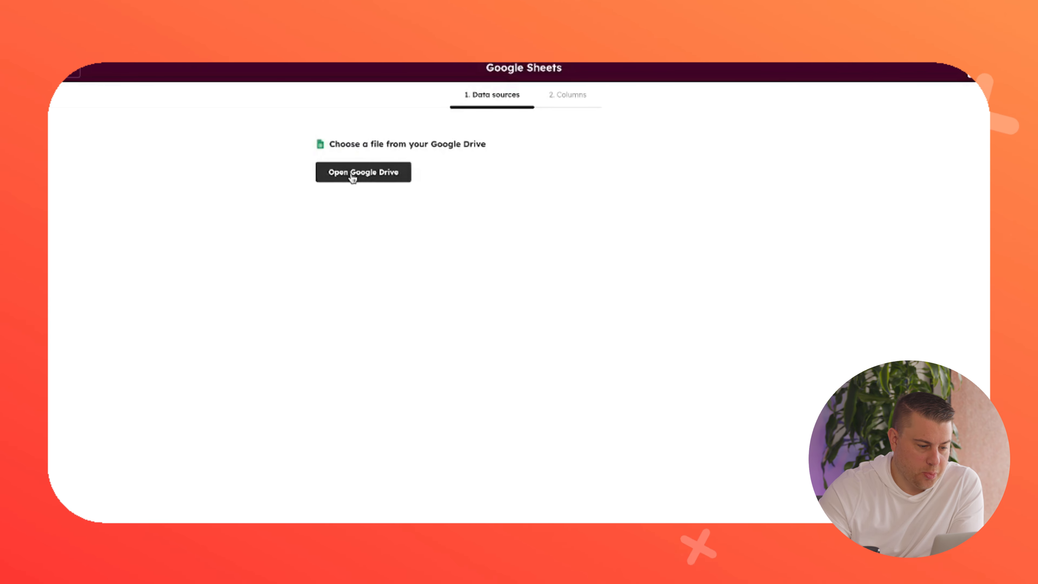
click(353, 174)
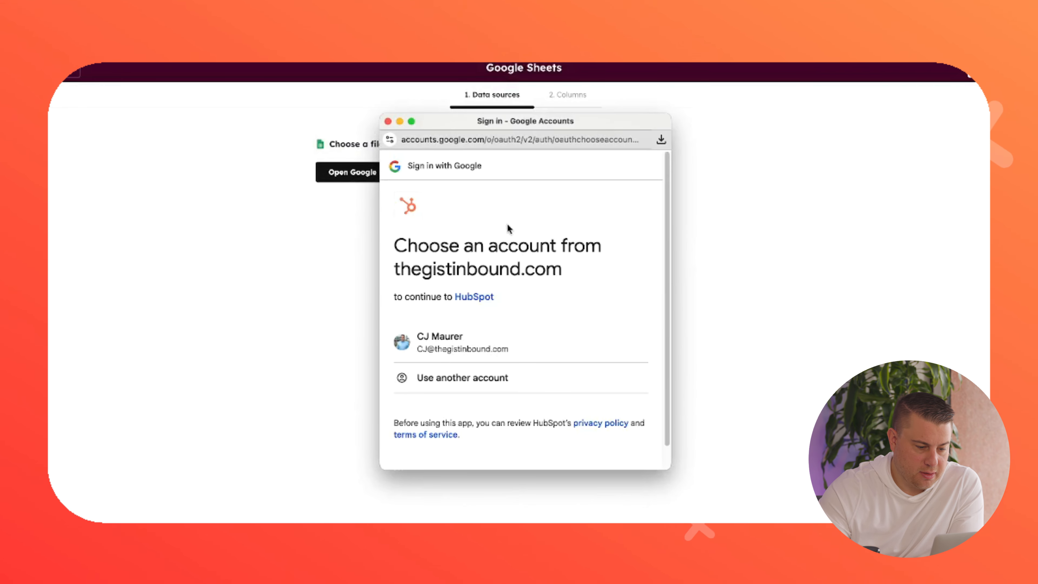